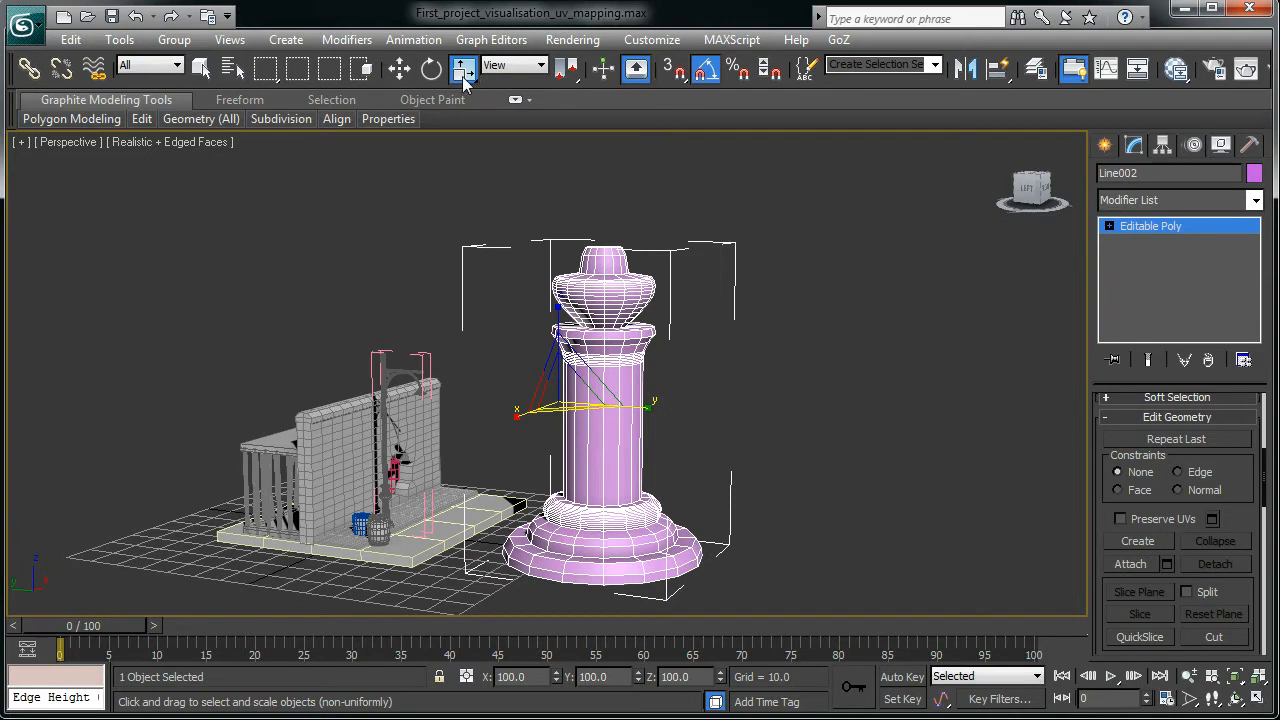
key("r")
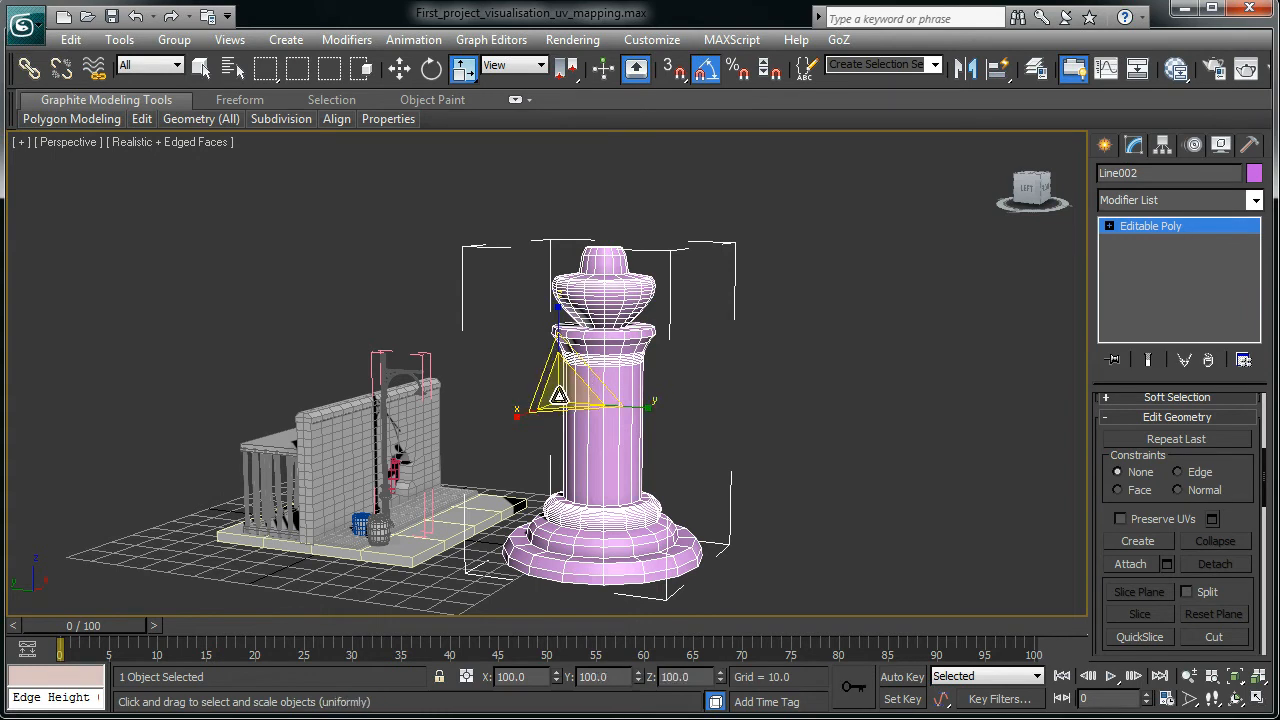
- Scale the pink column Line002 uniformly down to about 25% of its size
left_click_drag(564, 394, 519, 637)
middle_click_drag(564, 457, 543, 478, "alt")
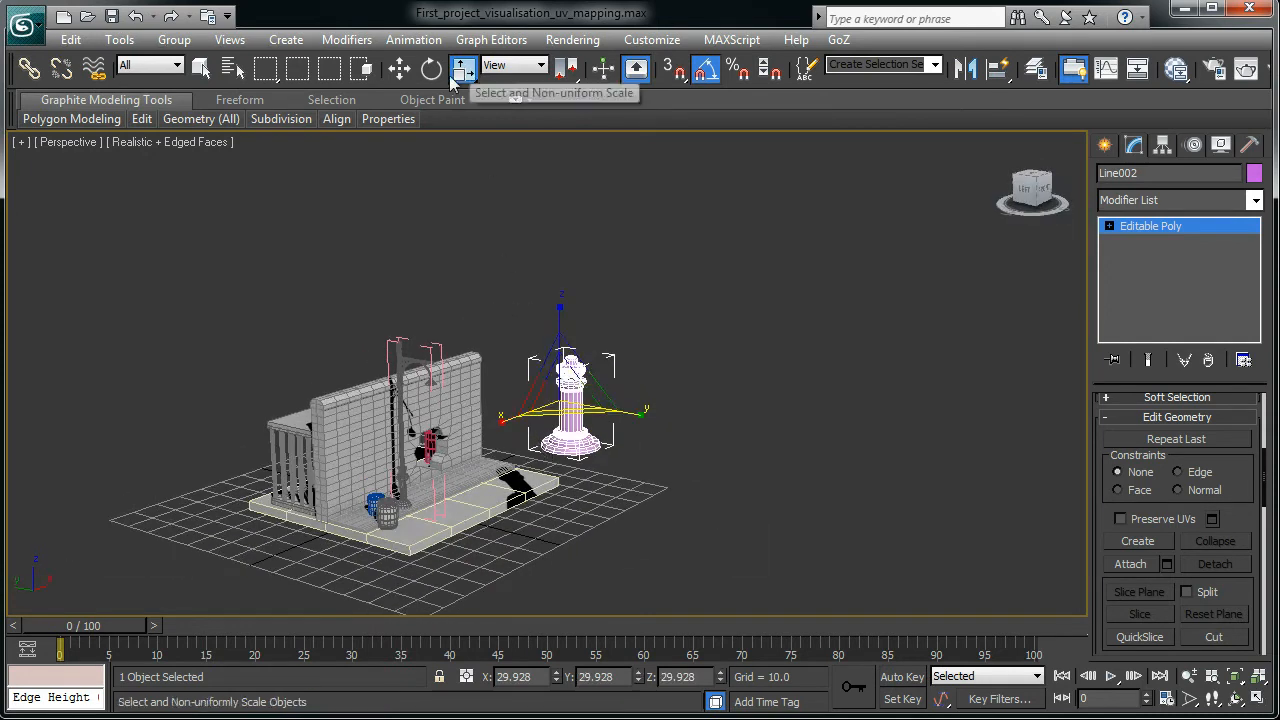
mouse_move(471, 76)
left_mouse_down()
mouse_move(458, 170)
mouse_move(471, 100)
left_mouse_up()
left_click_drag(553, 397, 556, 410)
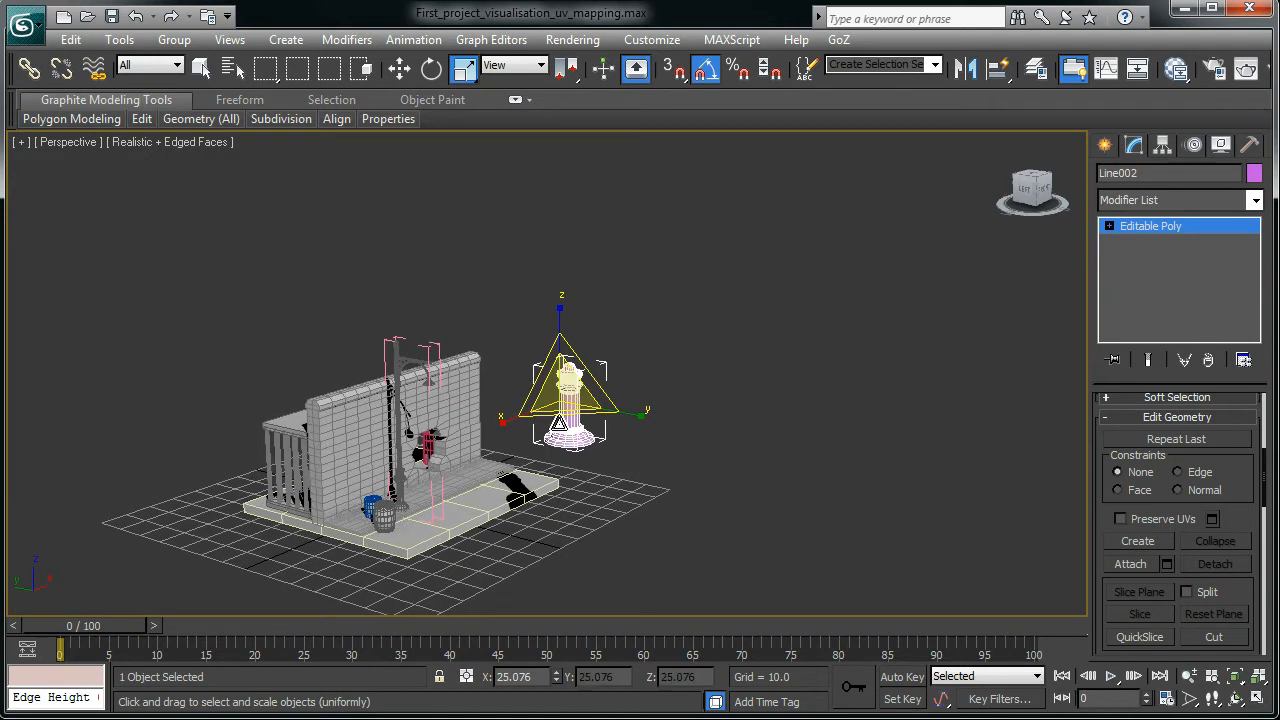
- Move the shrunken column down along Z onto the ground beside the brick wall
key("w")
left_click_drag(561, 330, 621, 537)
middle_click_drag(621, 537, 663, 527, "alt")
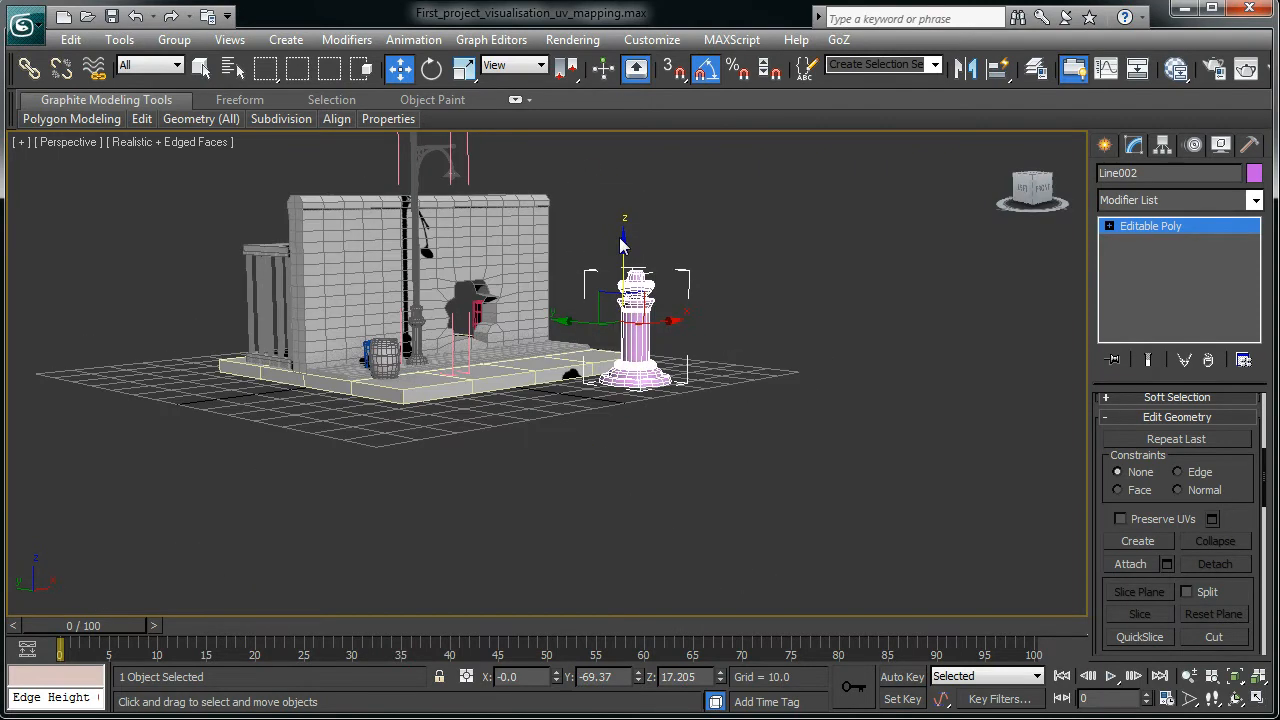
left_click_drag(624, 248, 620, 261)
- In the maximized Left view, shrink the pink column slightly further to roughly 20%
key("alt+w")
scroll(234, 562, "up", 2)
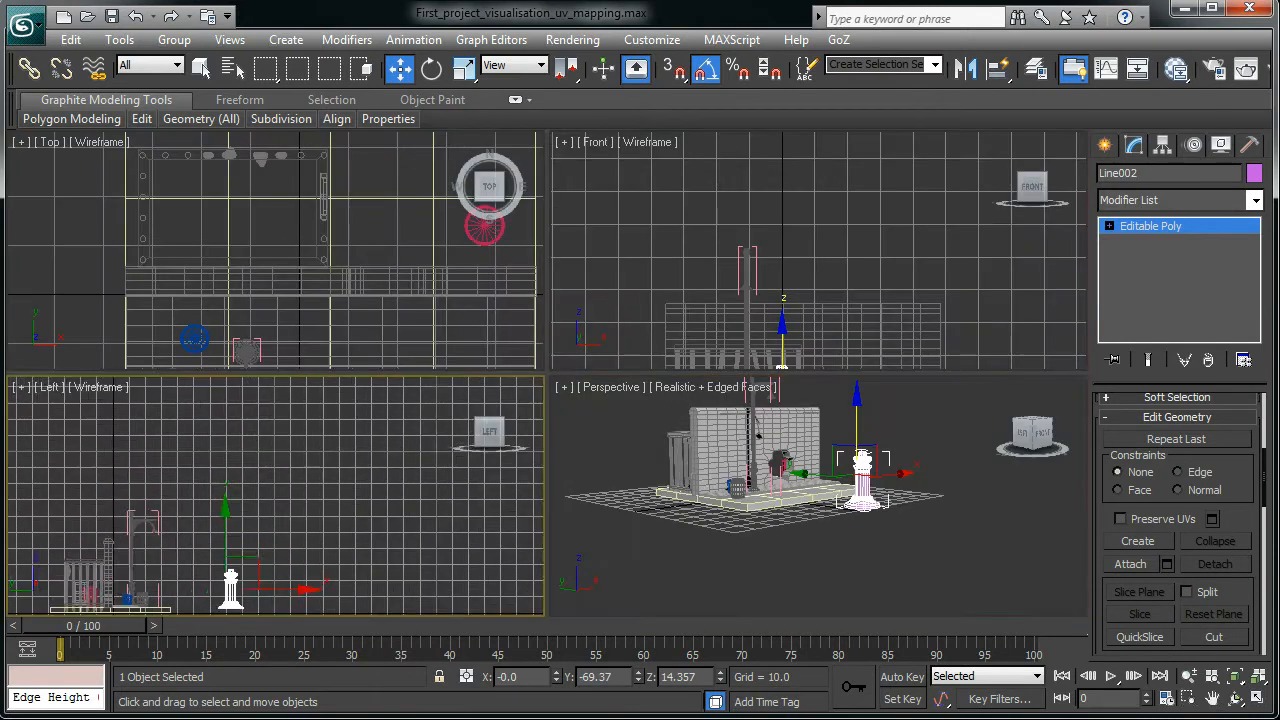
middle_click_drag(300, 566, 376, 448)
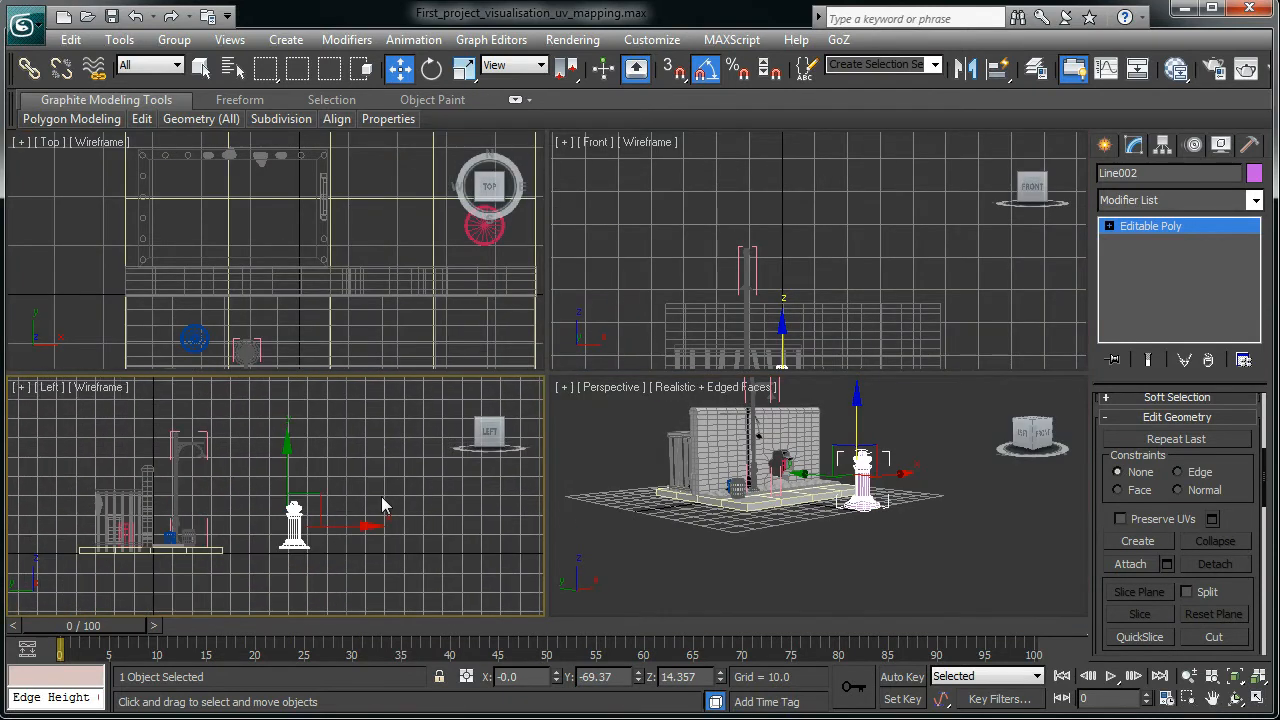
key("alt+w")
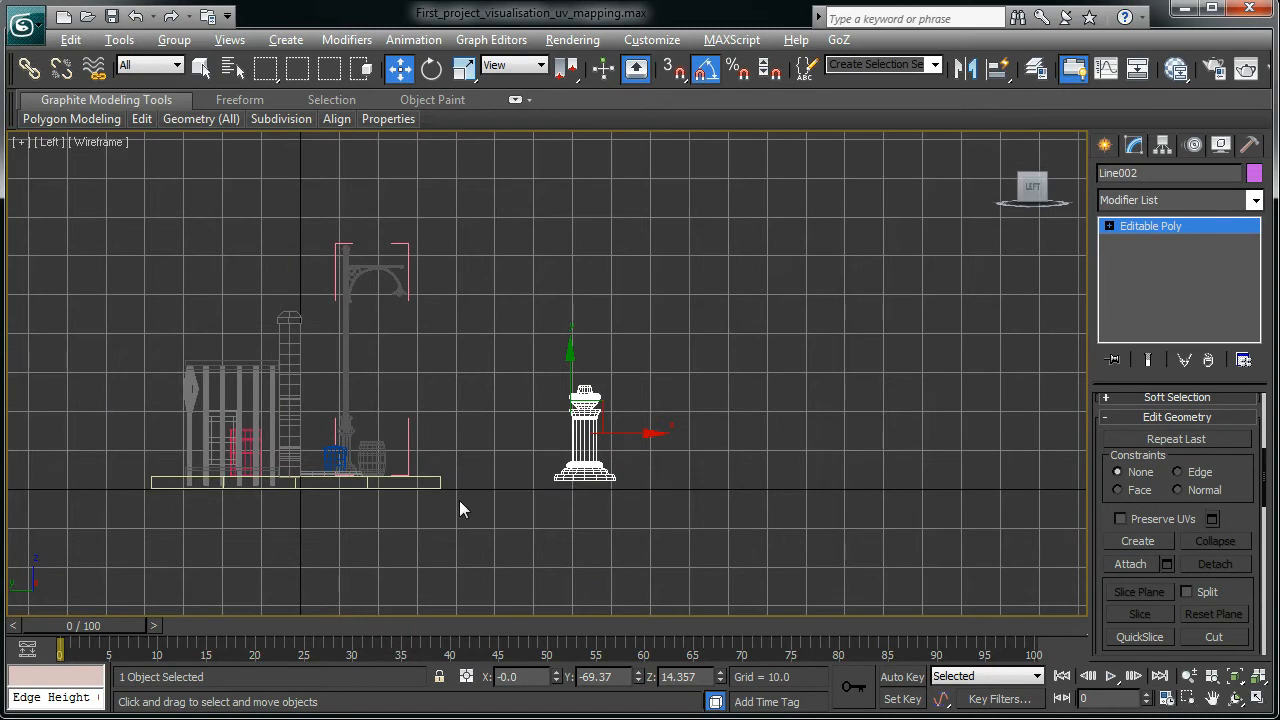
scroll(554, 529, "up", 2)
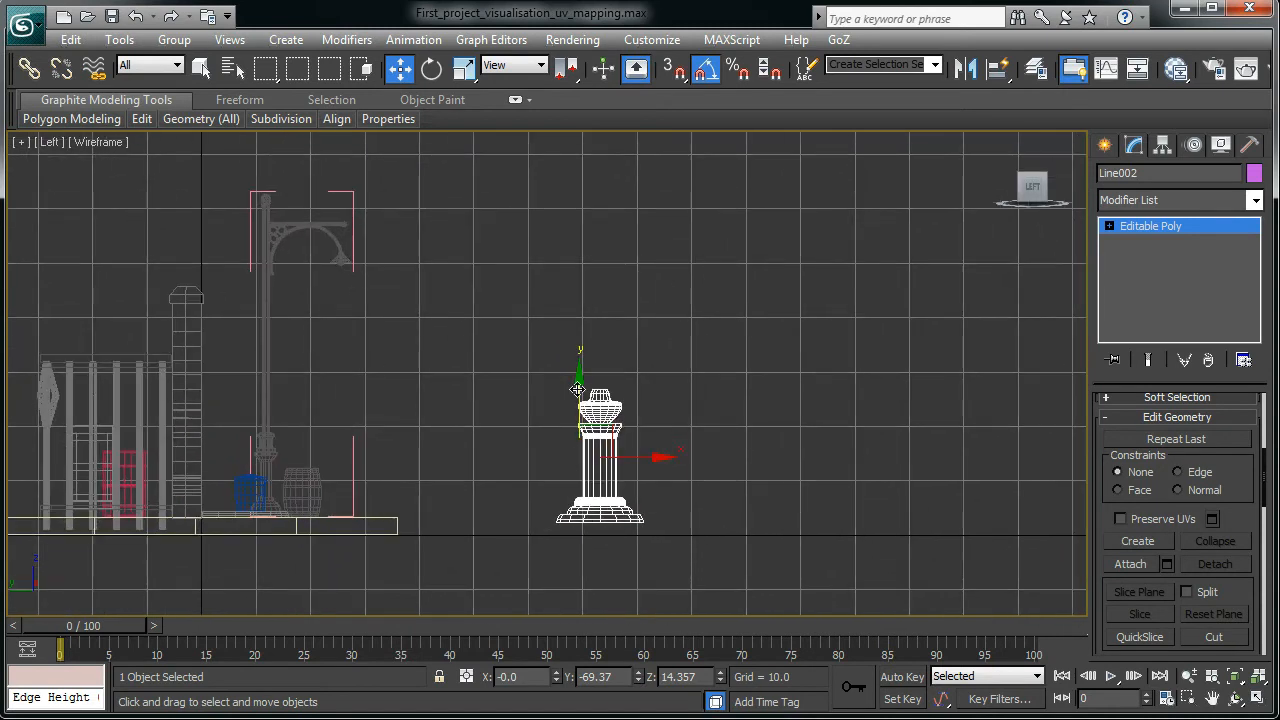
left_click_drag(580, 388, 581, 400)
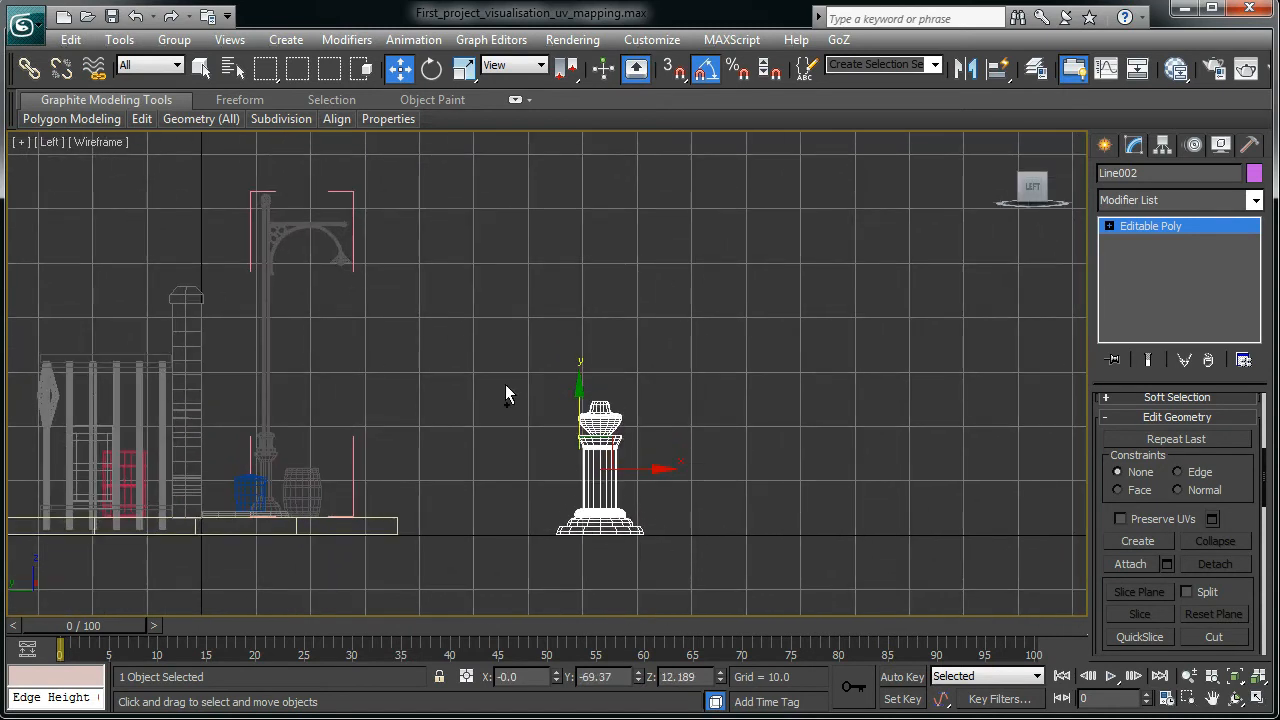
left_click(472, 70)
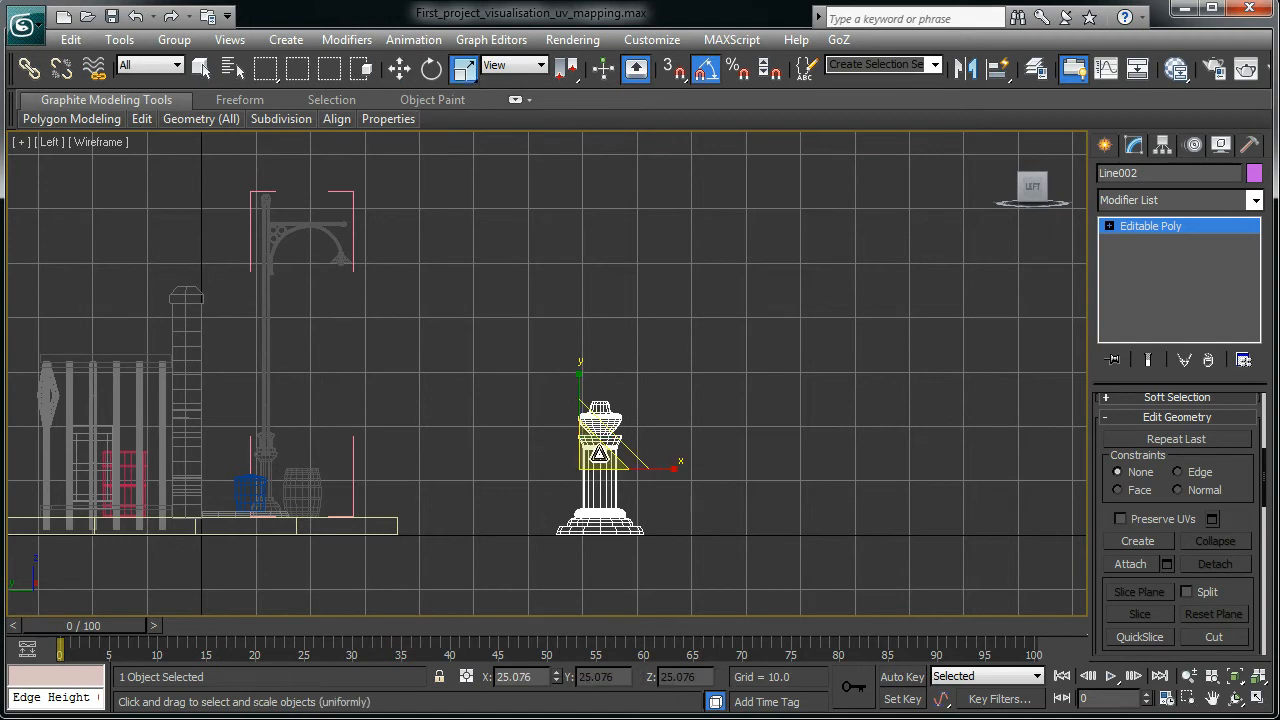
left_click_drag(590, 455, 588, 478)
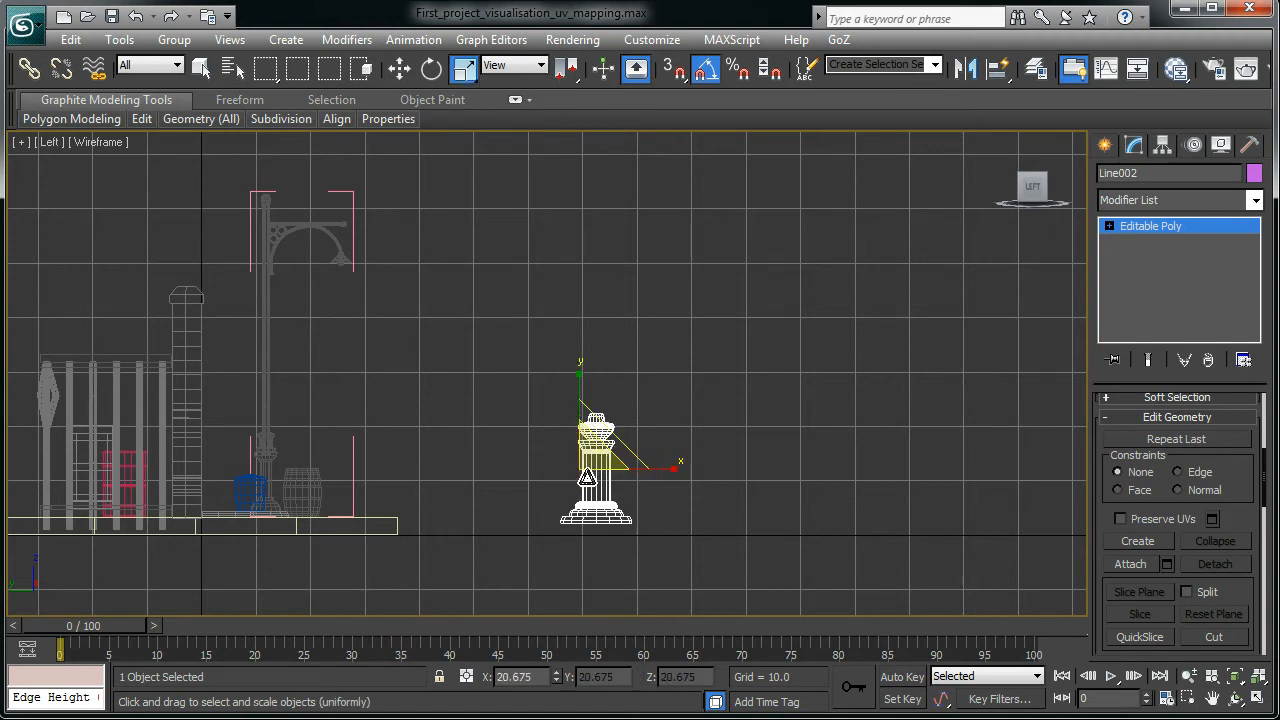
- Move the column a little lower and sideways closer to the wall props
key("w")
left_click_drag(580, 405, 580, 419)
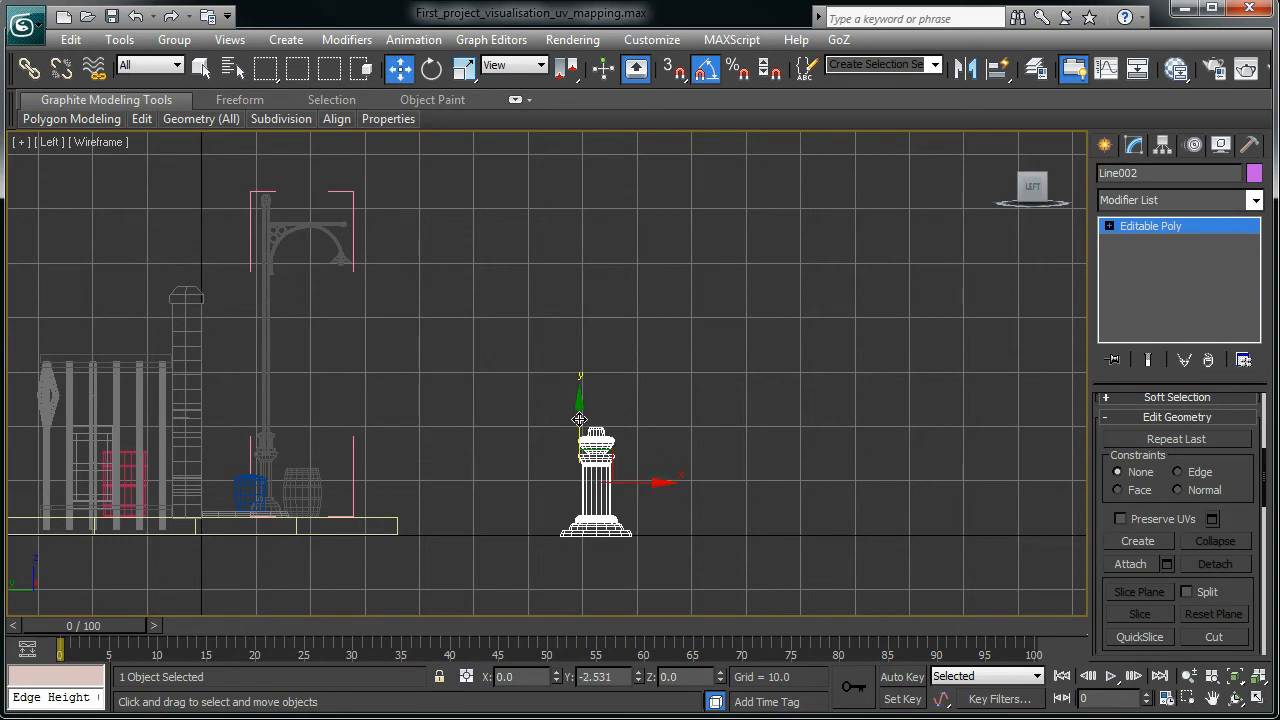
left_click_drag(668, 483, 595, 482)
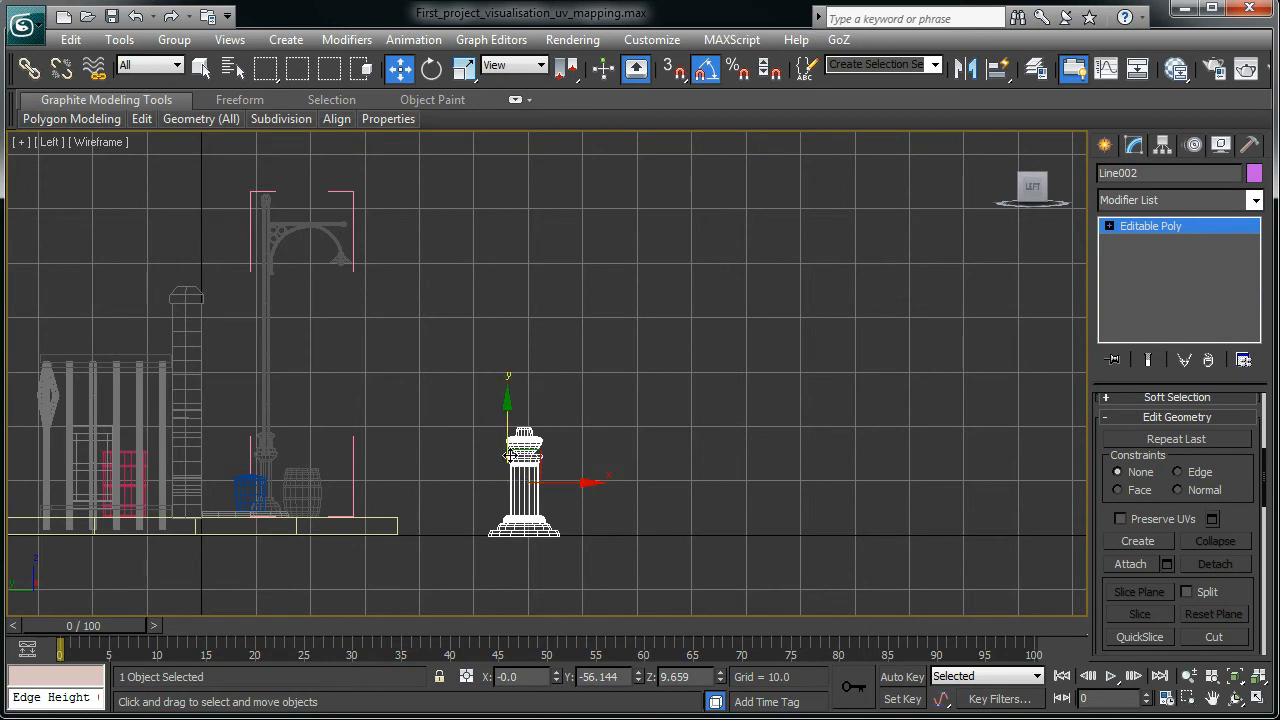
key("alt+w")
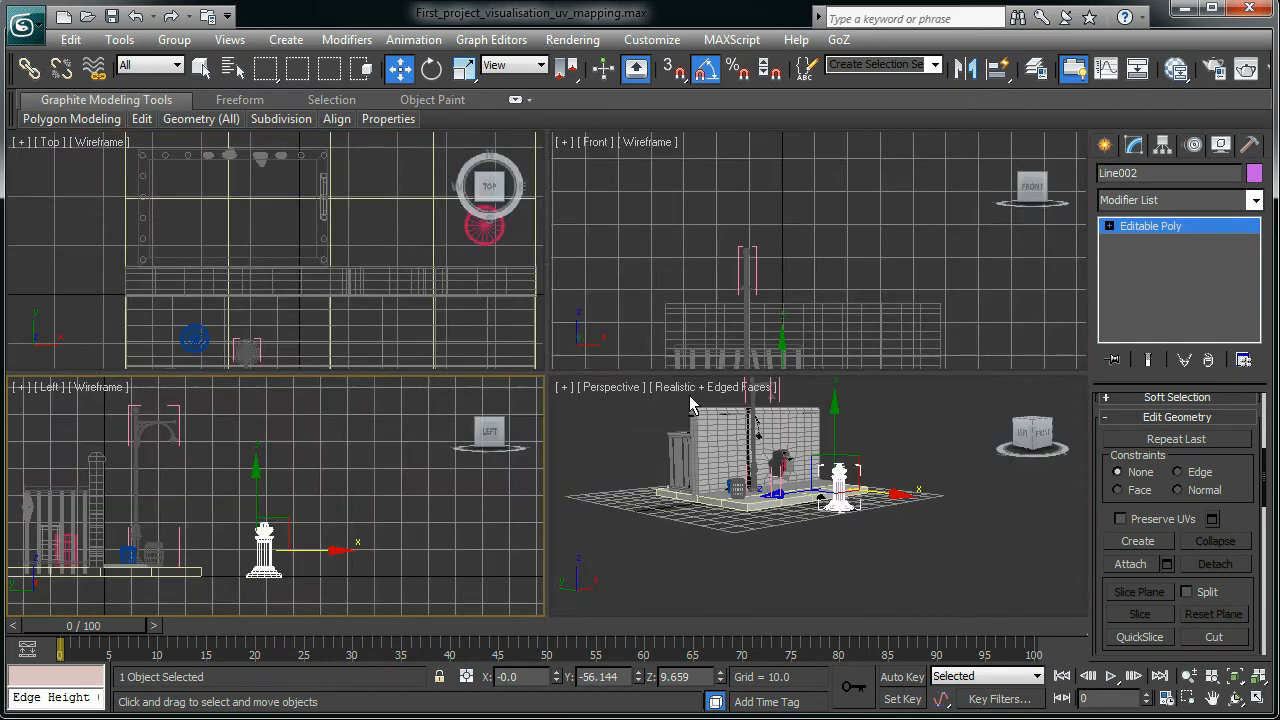
- Maximize the Perspective view and orbit it to frame the column and platform
middle_click_drag(840, 524, 864, 536, "alt")
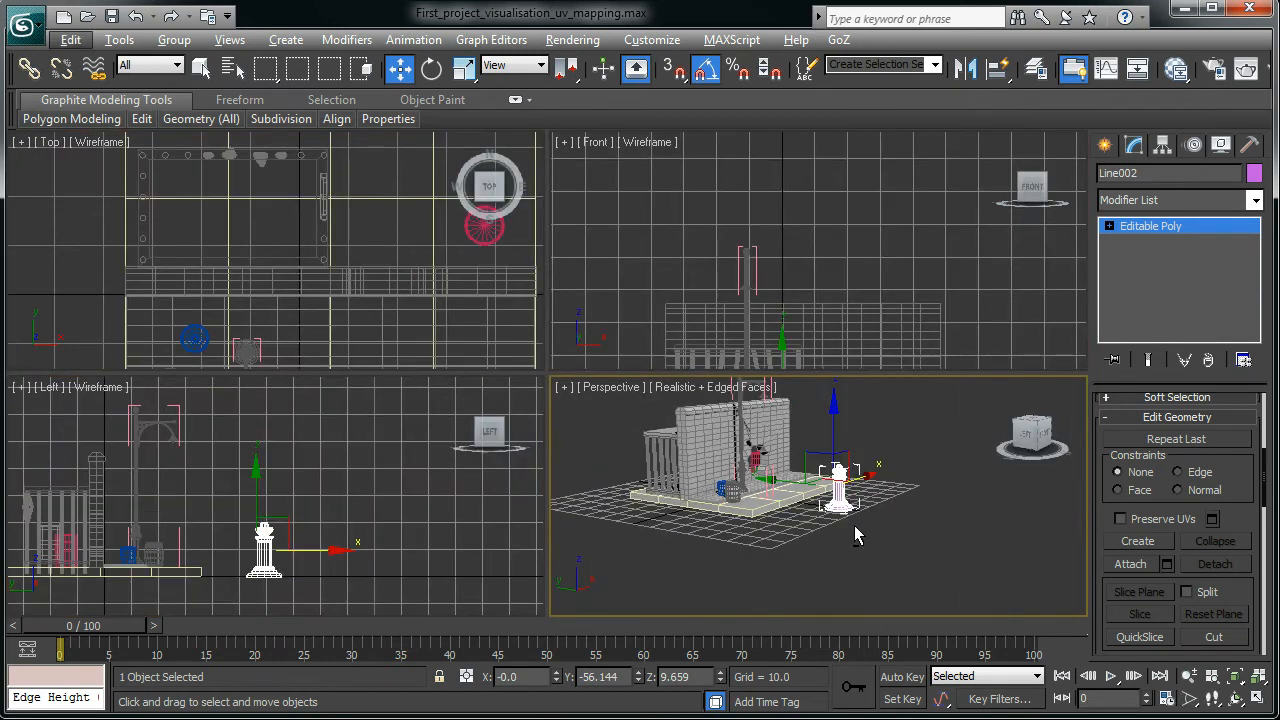
key("alt+w")
middle_click_drag(753, 521, 645, 628, "alt")
middle_click_drag(680, 482, 636, 540, "alt")
scroll(636, 540, "up", 3)
middle_click_drag(427, 530, 427, 380)
scroll(475, 244, "down", 1)
middle_click_drag(447, 257, 523, 408)
- Frame the wall base and pink column, checking the lamp post and column, then deselect
left_click(389, 430)
scroll(523, 408, "up", 3)
middle_click_drag(466, 241, 474, 243)
middle_click_drag(471, 446, 459, 203)
middle_click_drag(468, 330, 462, 436)
scroll(673, 503, "down", 2)
left_click(664, 525)
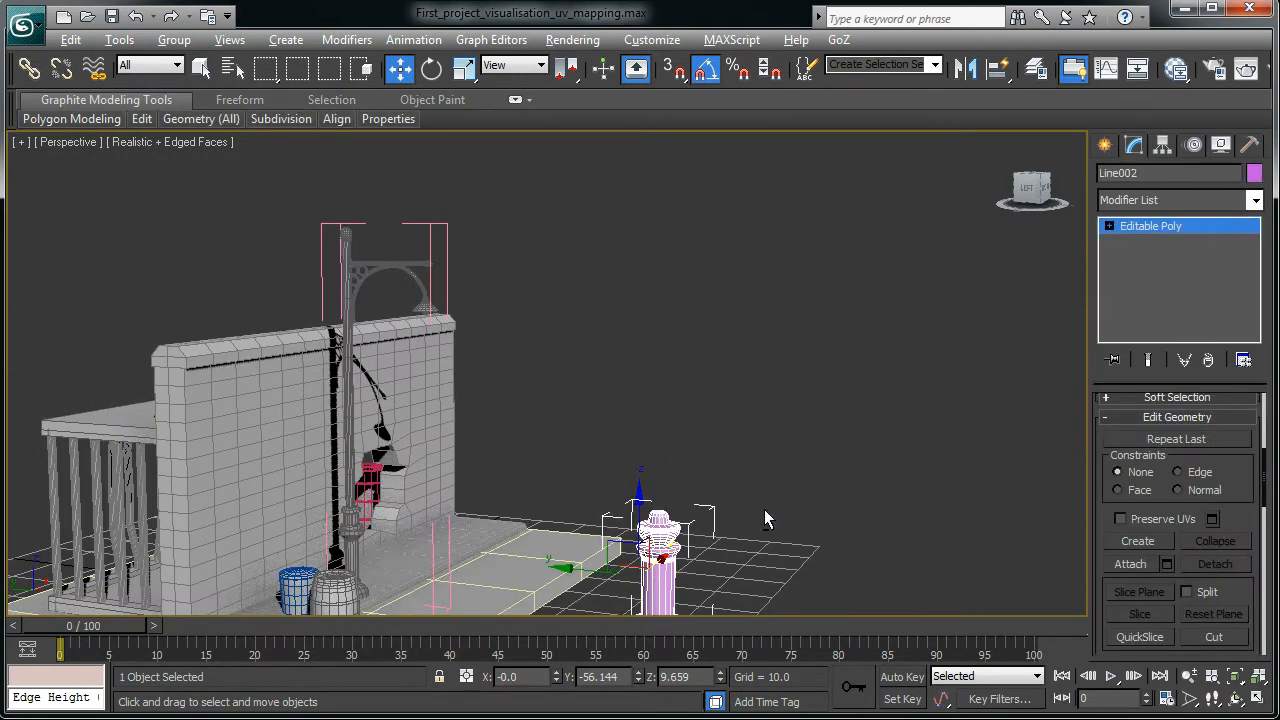
middle_click_drag(768, 509, 743, 540, "alt")
left_click(762, 374)
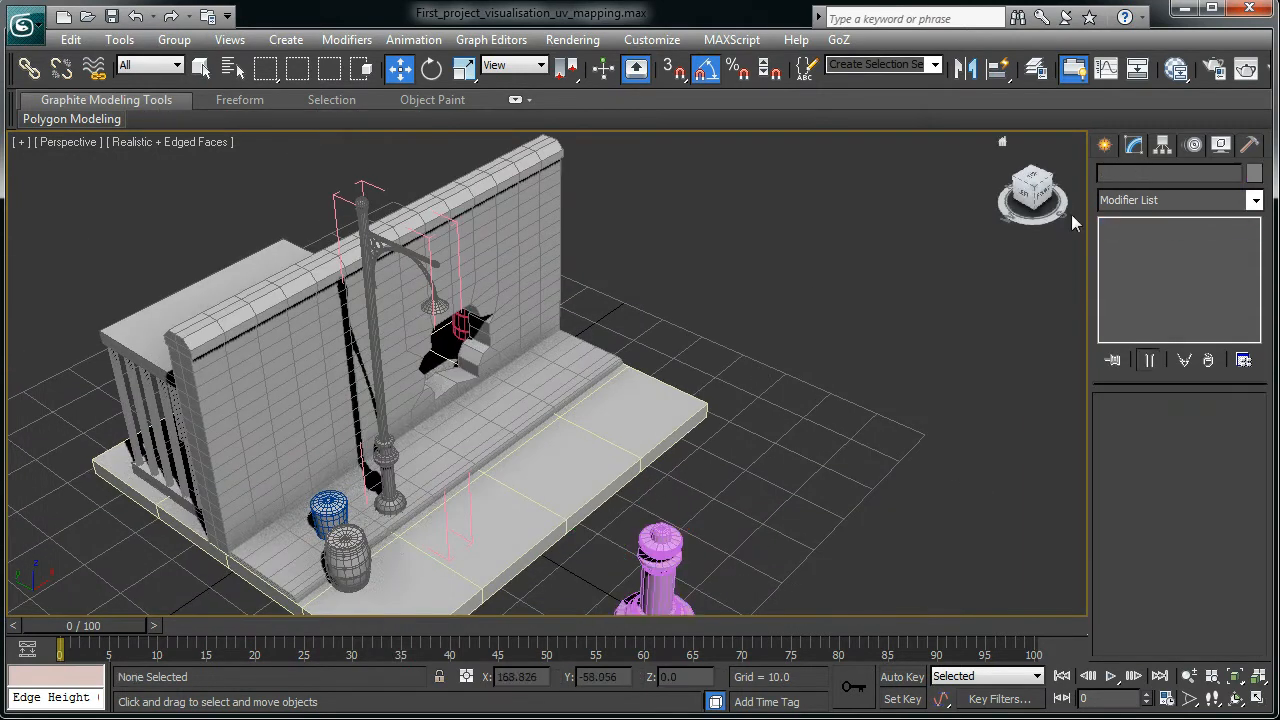
- Draw a thin, tall Standard Primitives cylinder (radius 1.615, height 82.556) beside the pink column
left_click(1104, 146)
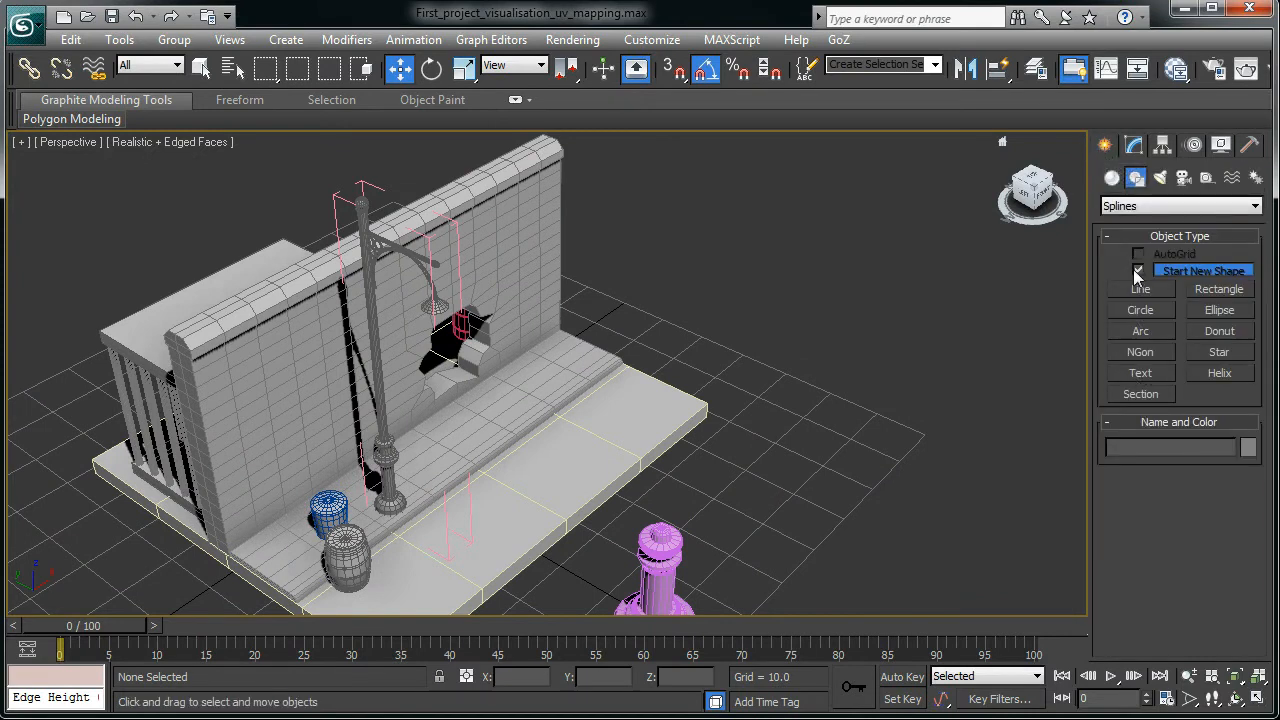
left_click(1112, 178)
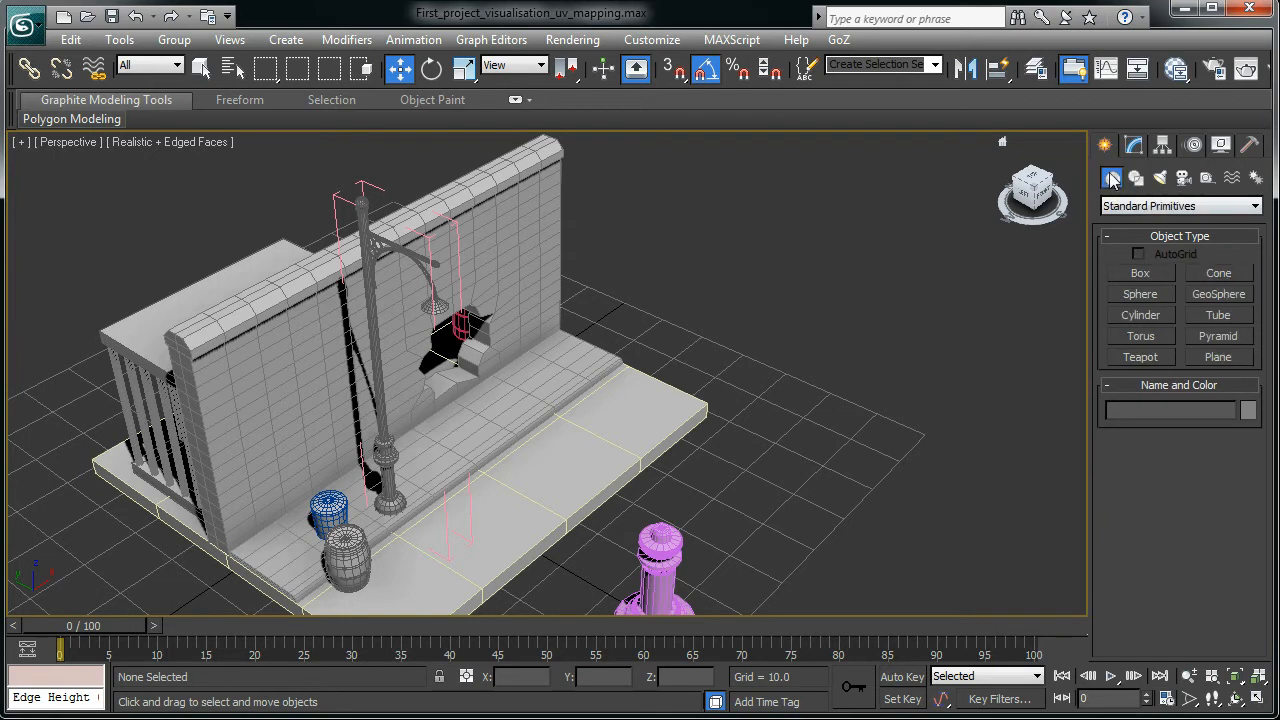
middle_click_drag(863, 409, 672, 476, "alt")
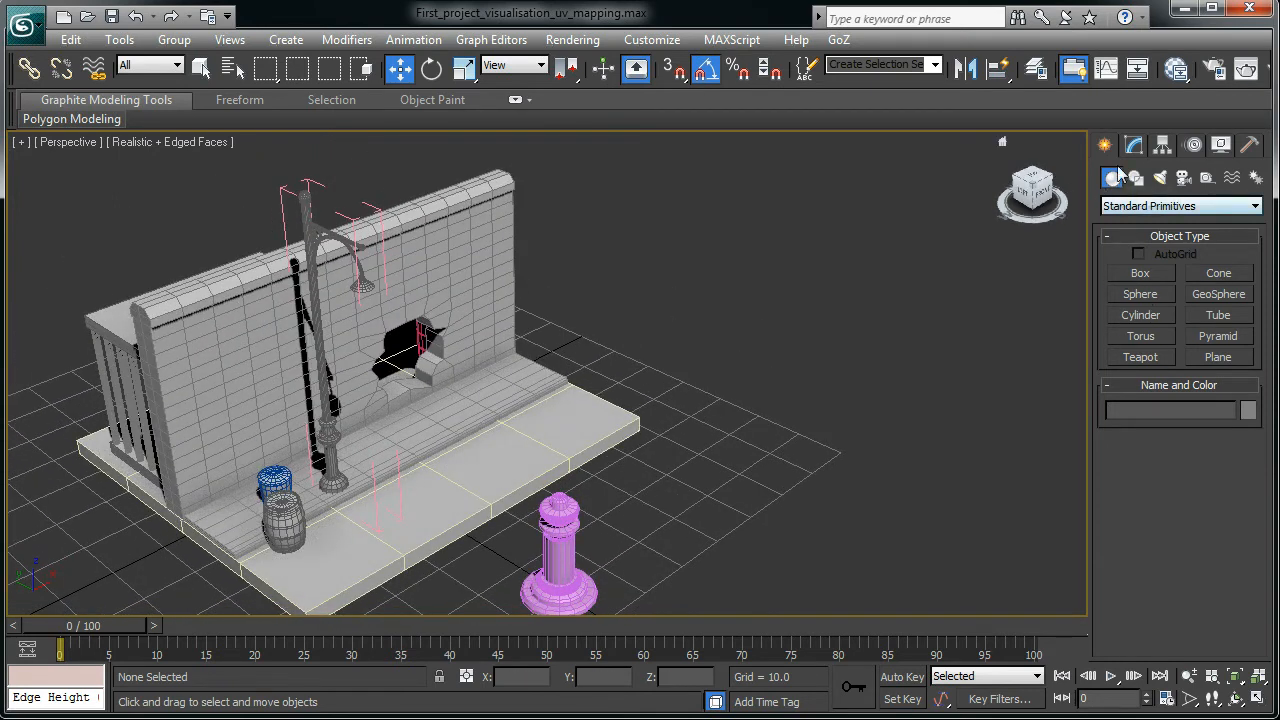
left_click(1134, 317)
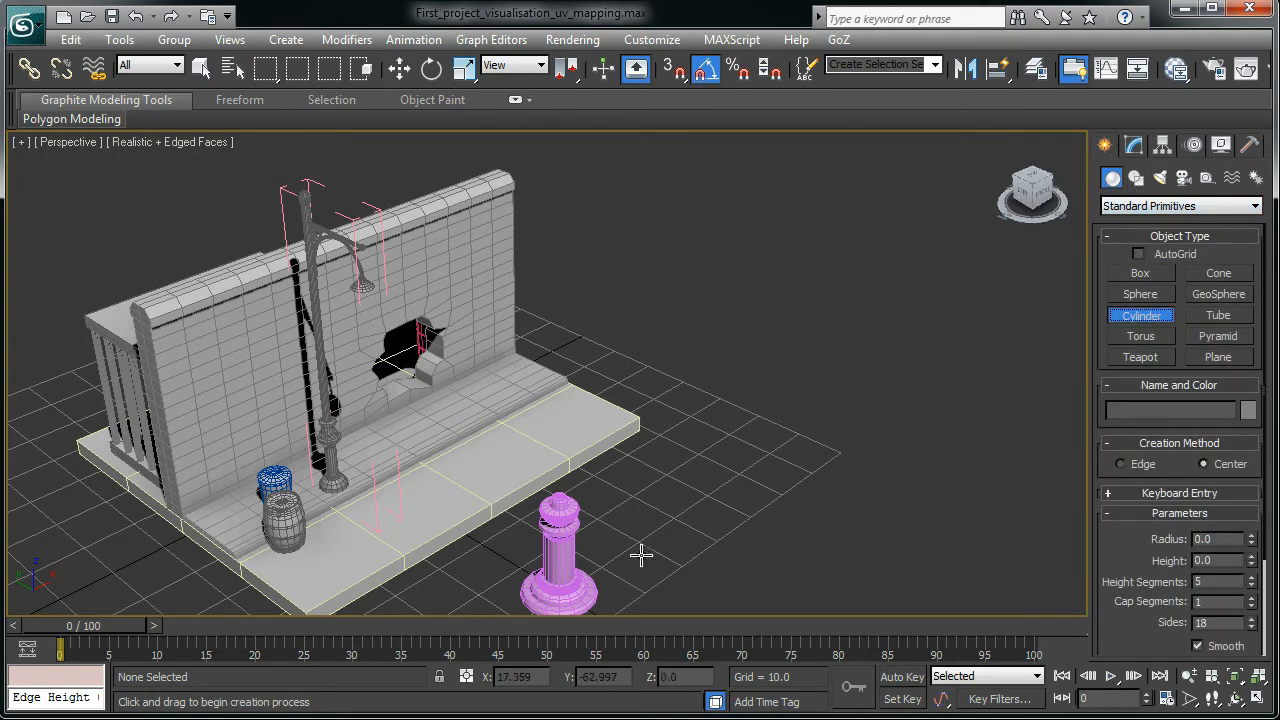
left_click_drag(641, 554, 648, 556)
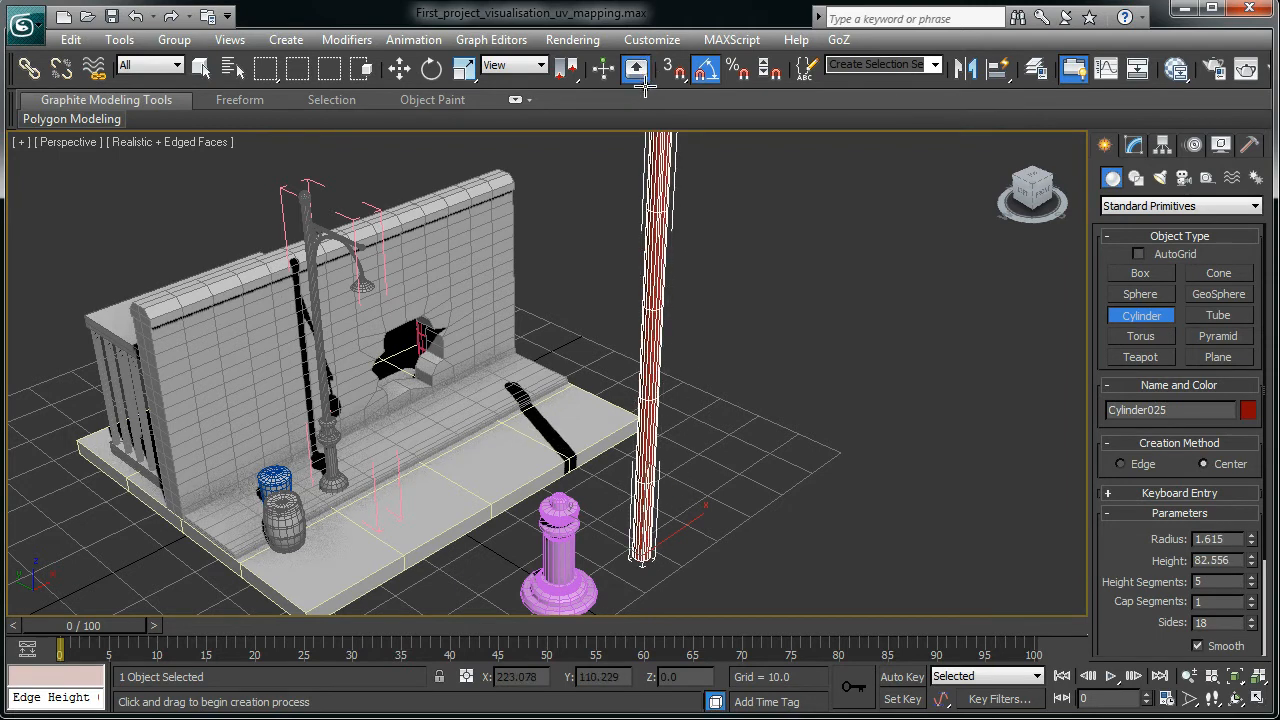
- Move the red cylinder out to the right edge of the grid
middle_click_drag(735, 500, 707, 448, "alt")
scroll(707, 448, "down", 4)
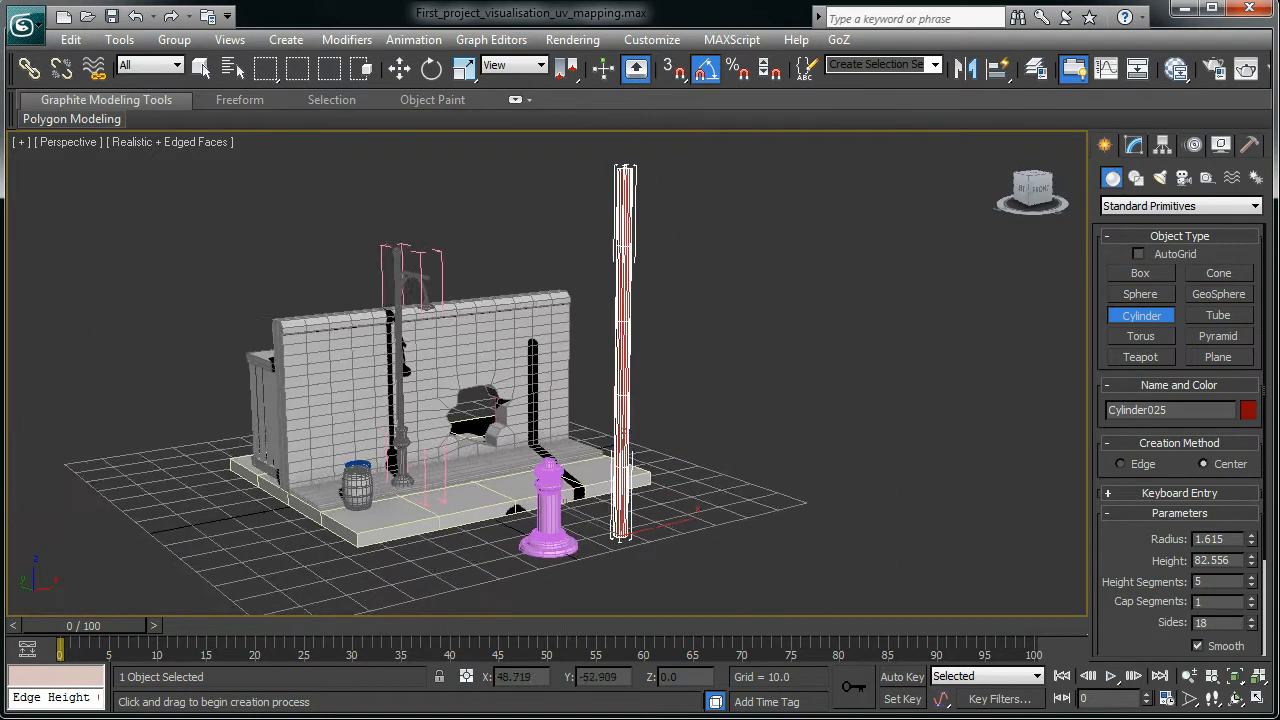
key("w")
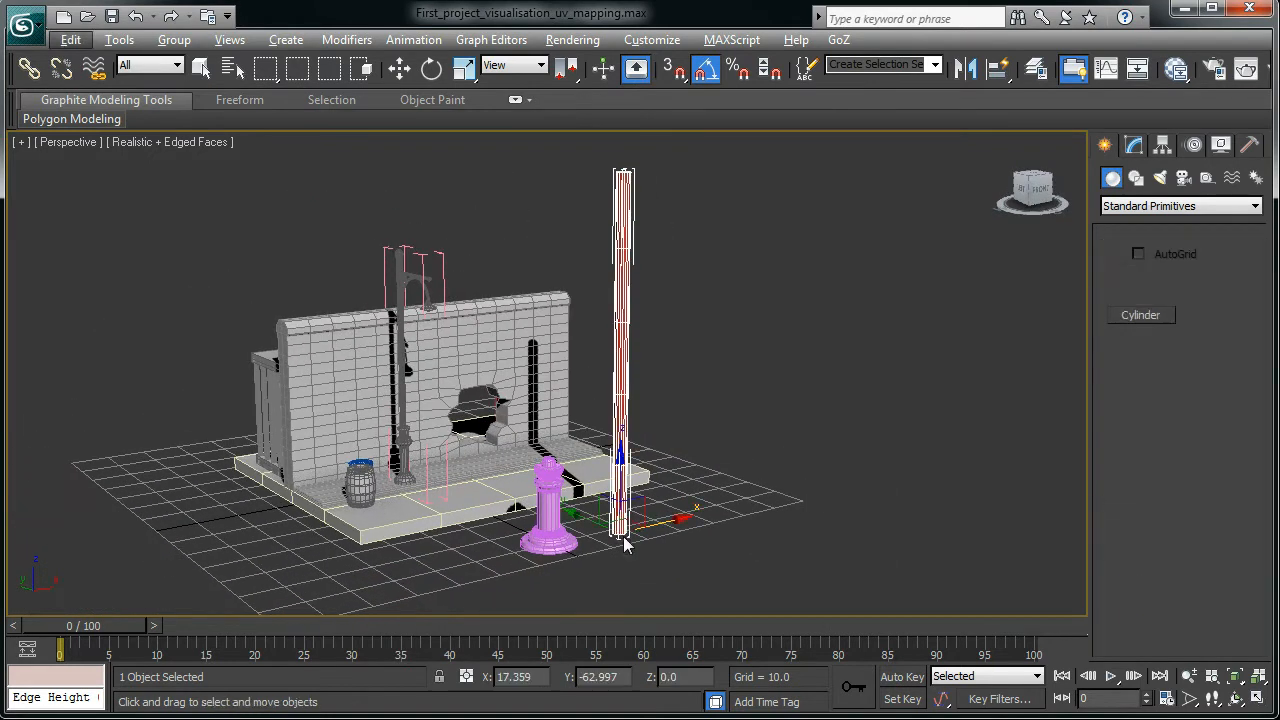
mouse_move(678, 524)
middle_mouse_down("alt")
mouse_move(658, 589)
mouse_move(657, 549)
mouse_move(701, 488)
mouse_move(664, 518)
middle_mouse_up("alt")
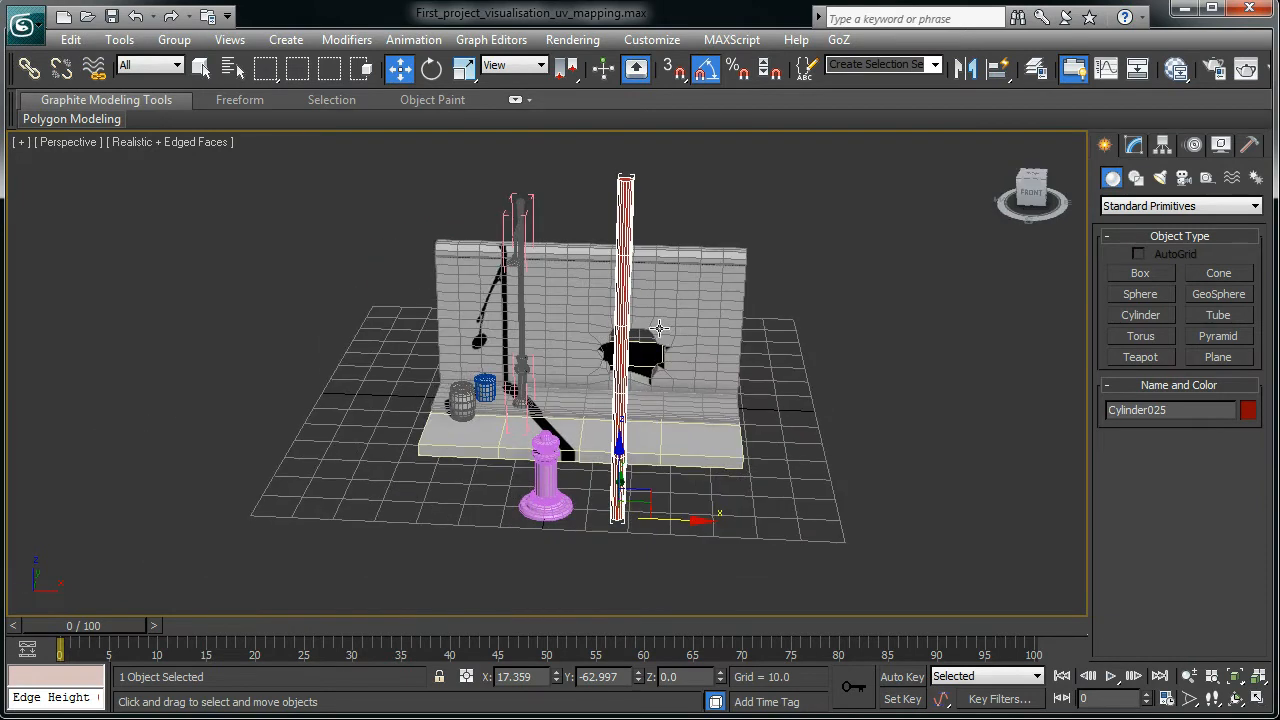
left_click_drag(703, 522, 985, 528)
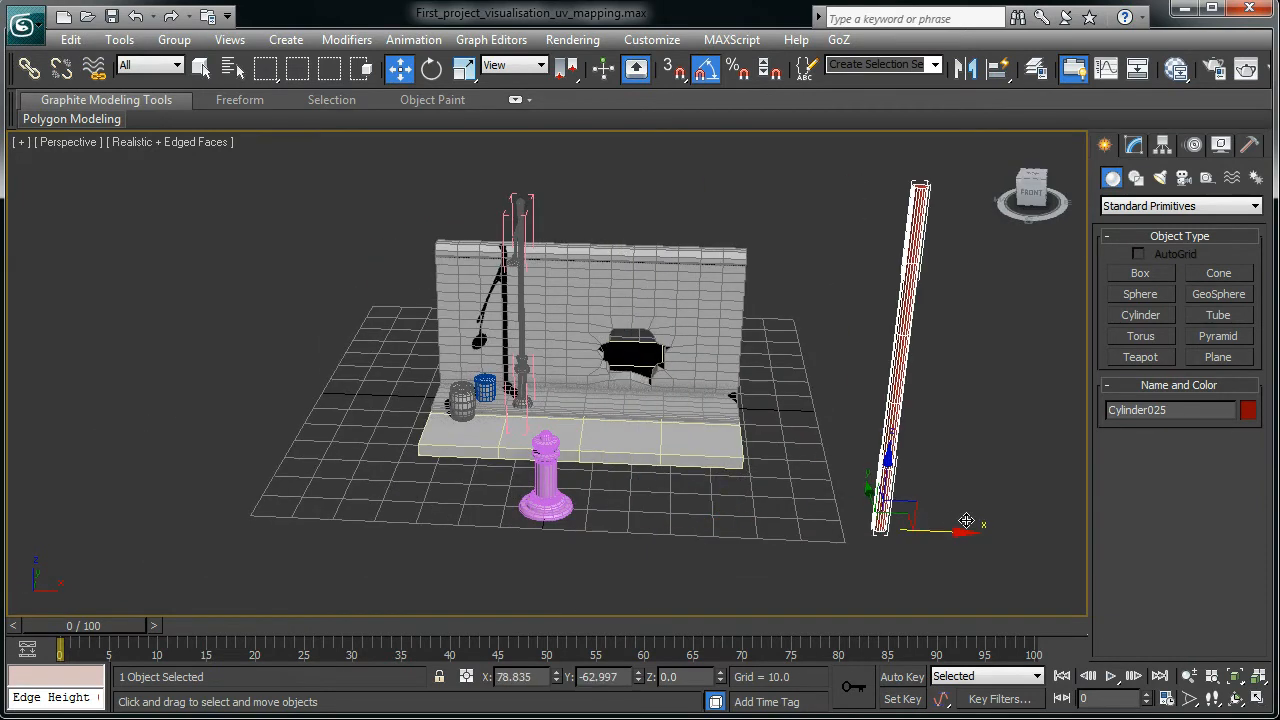
middle_click_drag(566, 500, 599, 528, "alt")
scroll(599, 528, "up", 2)
mouse_move(594, 347)
middle_mouse_down()
mouse_move(608, 347)
mouse_move(600, 356)
middle_mouse_up()
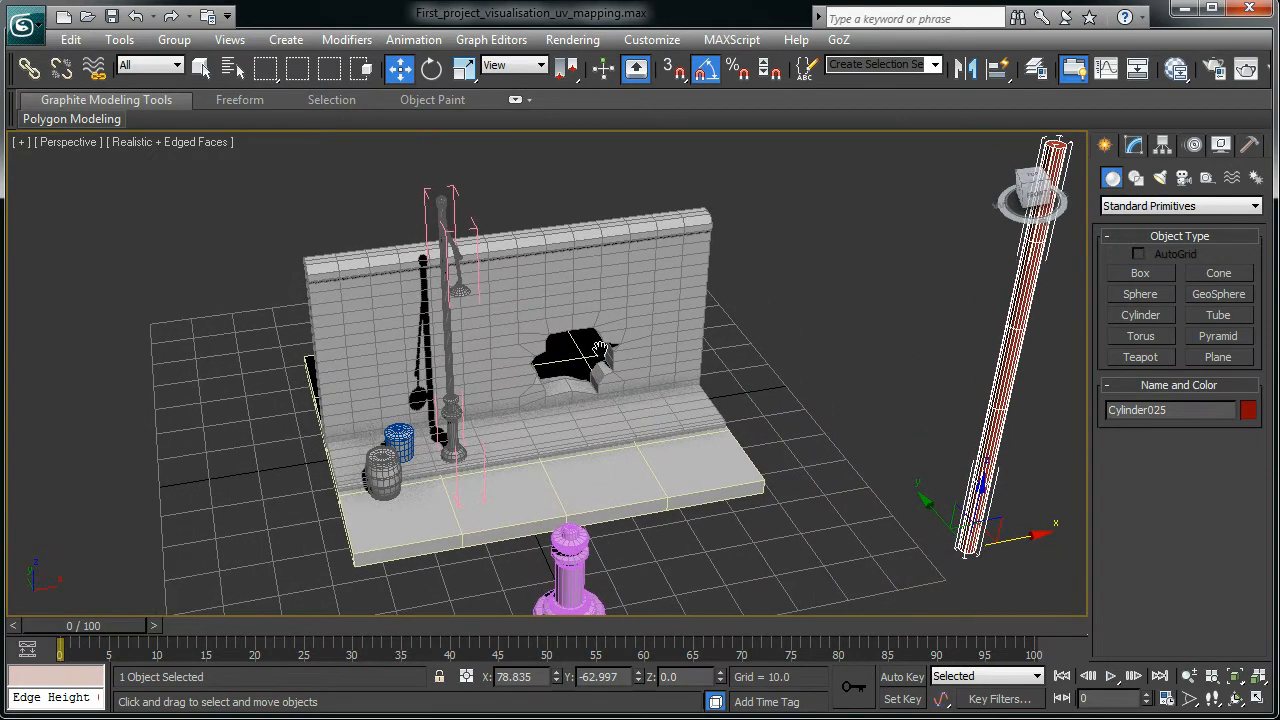
scroll(604, 538, "down", 1)
middle_click_drag(604, 538, 612, 398, "alt")
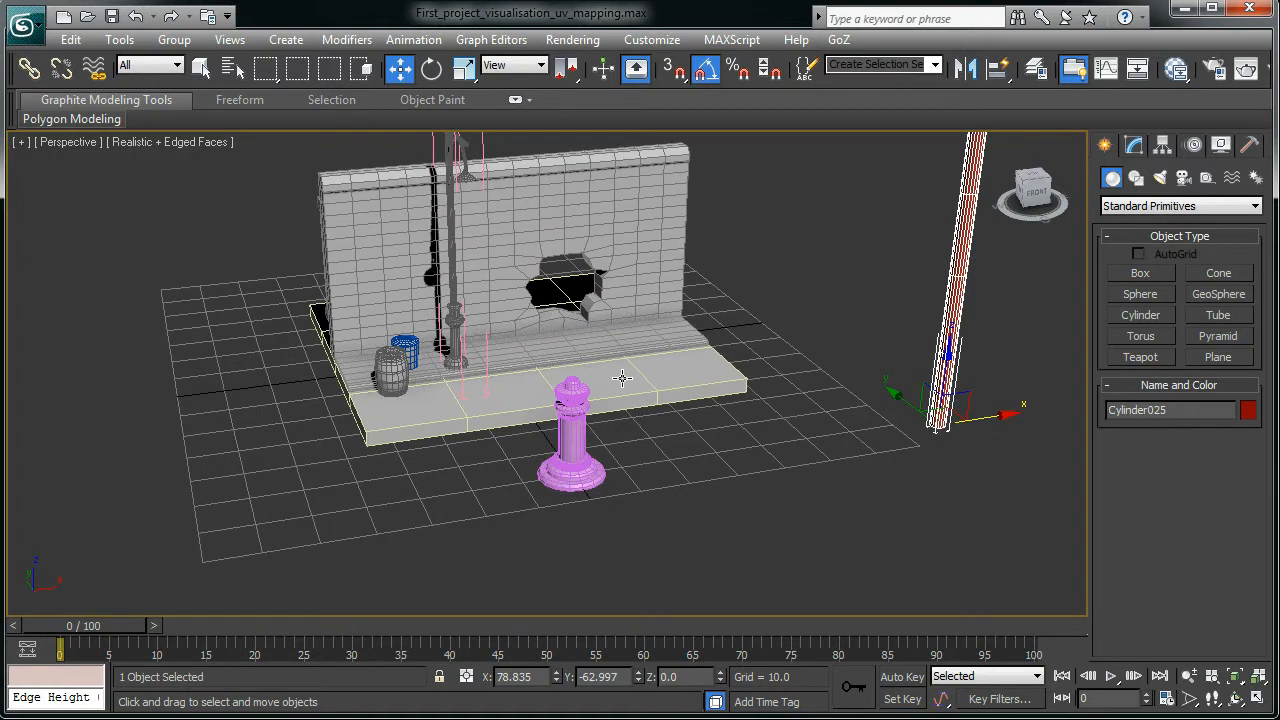
middle_click_drag(633, 435, 624, 444, "alt")
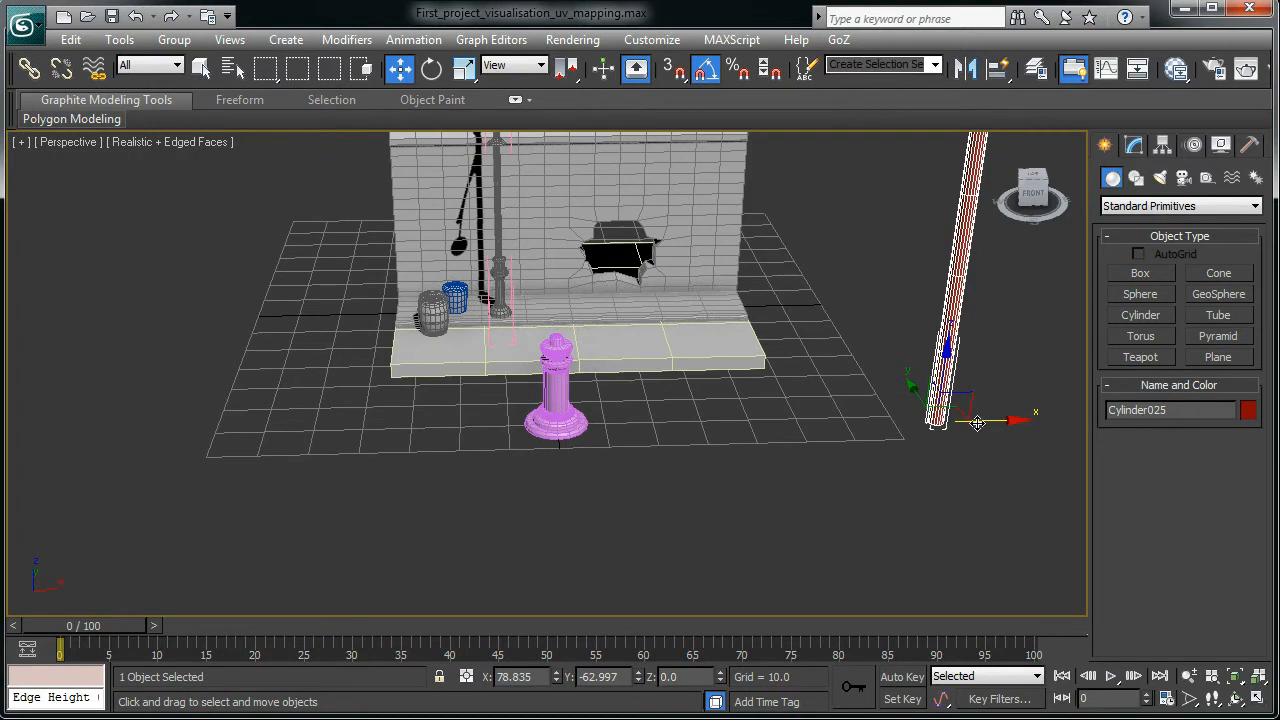
- Bring the red cylinder back and centre it on the pink column
left_click_drag(987, 422, 612, 425)
middle_click_drag(612, 425, 456, 446, "alt")
left_click_drag(491, 444, 466, 449)
middle_click_drag(466, 449, 655, 472, "alt")
scroll(655, 472, "up", 4)
scroll(534, 381, "up", 1)
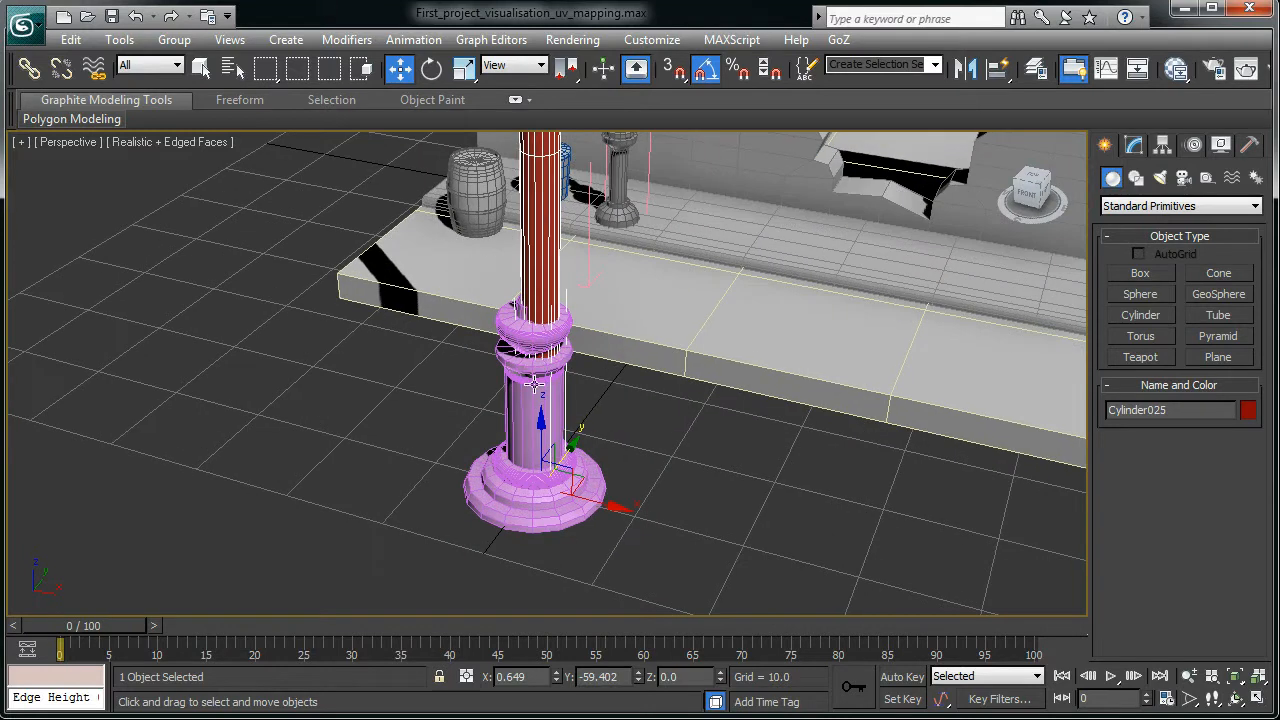
middle_click_drag(548, 456, 587, 410, "alt")
middle_click_drag(583, 515, 587, 515, "alt")
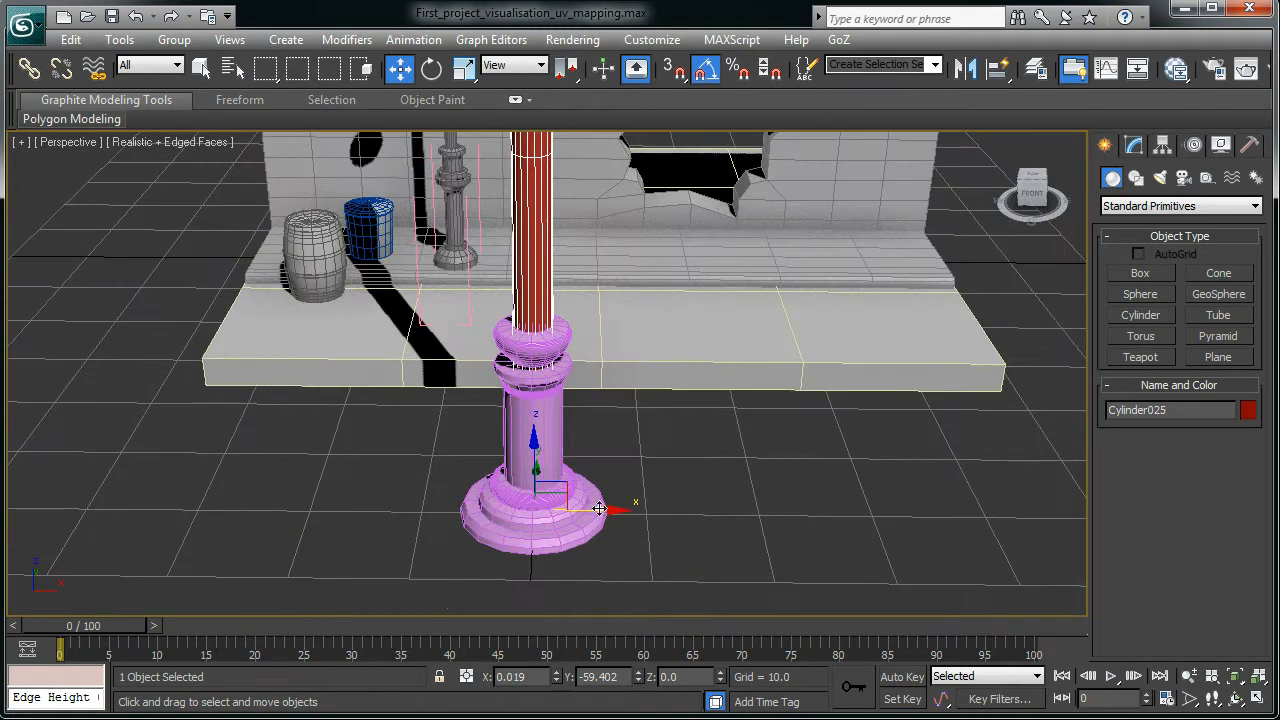
- Slide the red pole off the pink base to about X 89.5 and deselect it
left_click_drag(604, 510, 1110, 505)
scroll(695, 508, "down", 6)
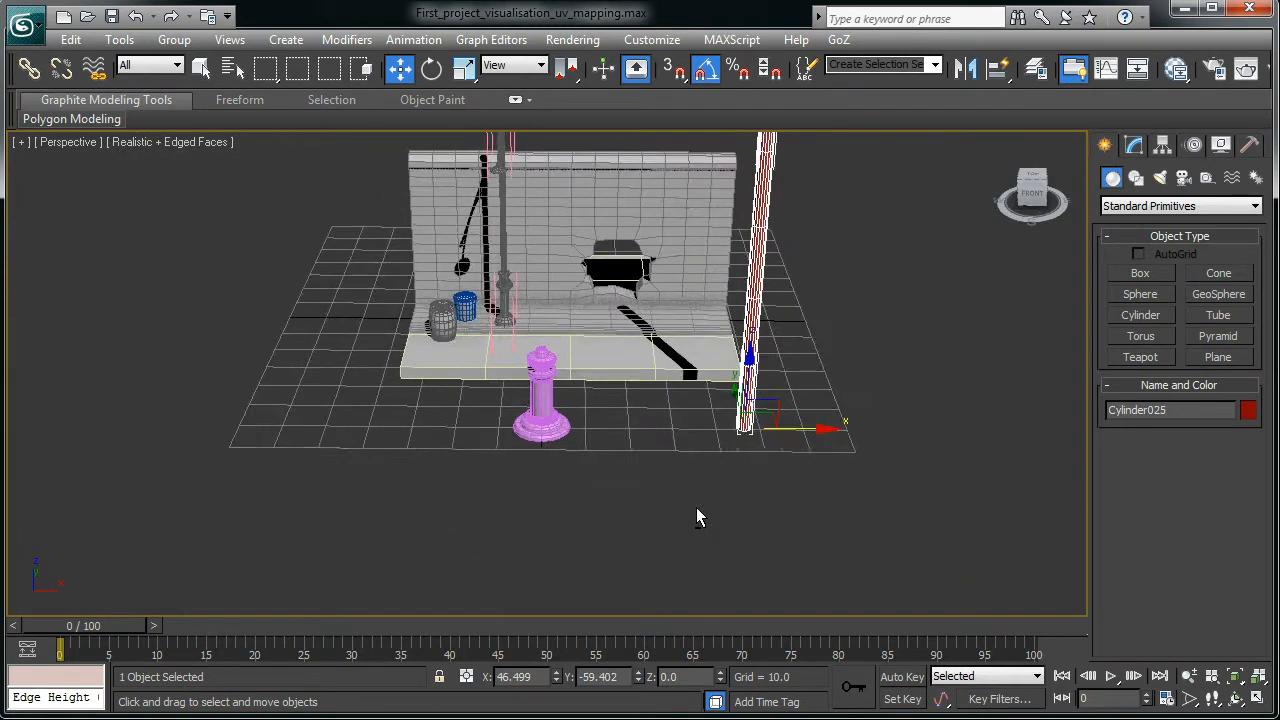
left_click_drag(800, 427, 851, 449)
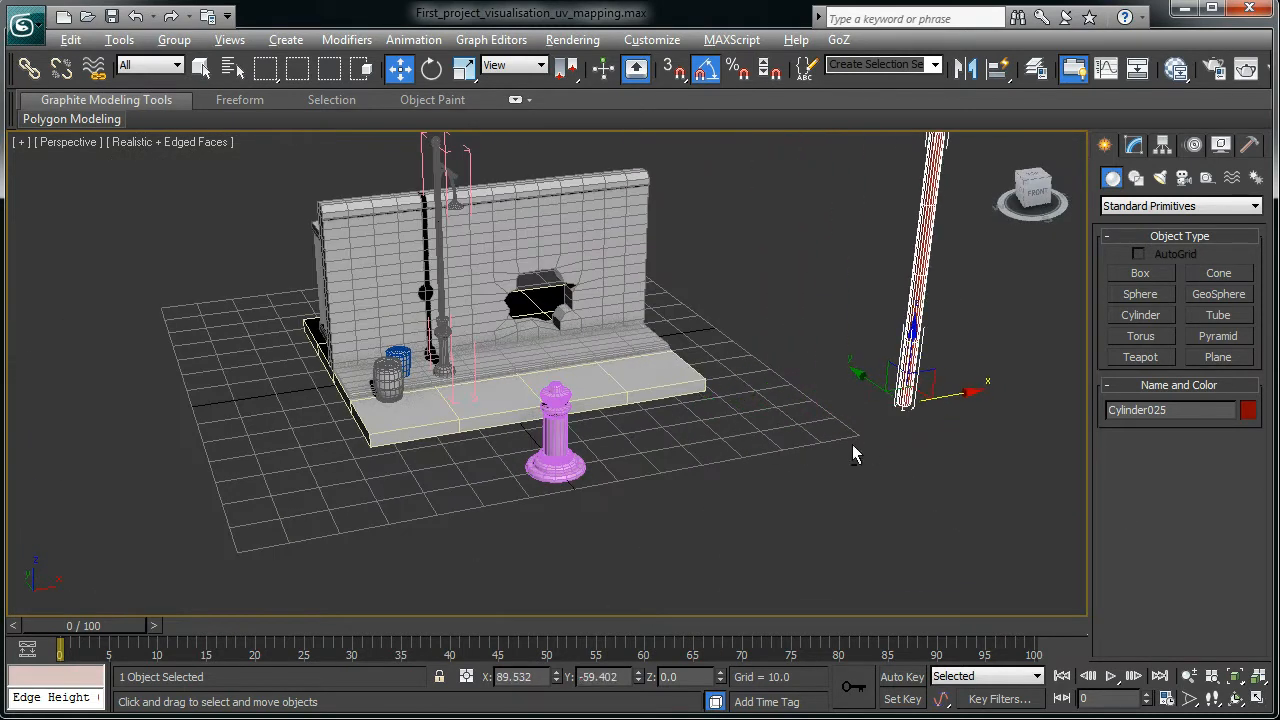
middle_click_drag(851, 449, 855, 405, "alt")
left_click(839, 374)
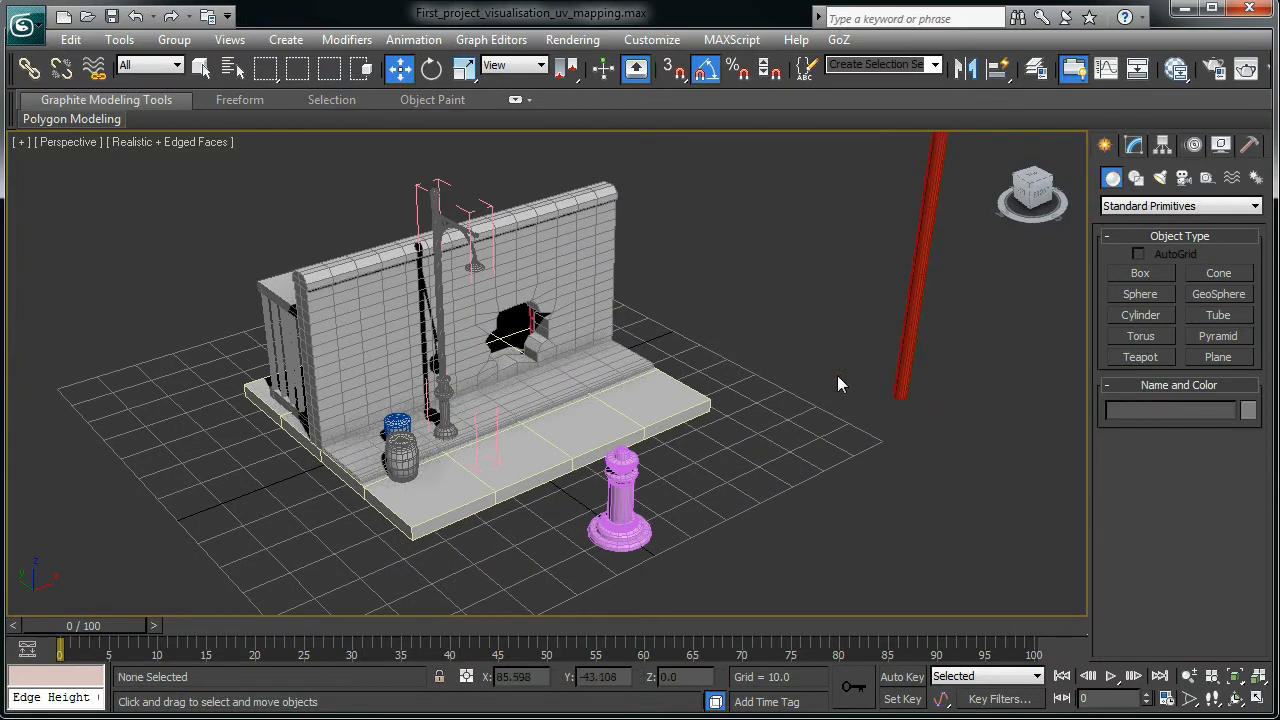
left_click(903, 376)
middle_click_drag(783, 495, 665, 506, "alt")
left_click(579, 443)
key("alt")
scroll(705, 448, "up", 4)
middle_click_drag(710, 453, 620, 405, "alt")
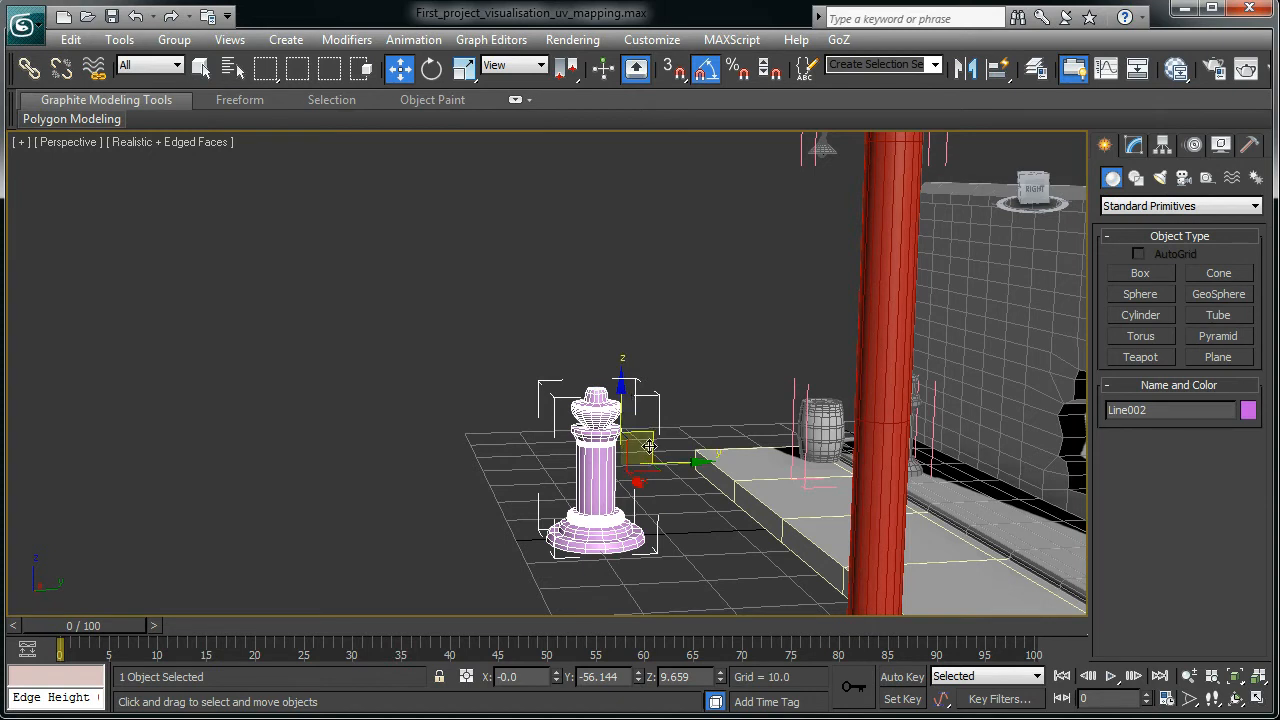
middle_click_drag(649, 468, 556, 452, "alt")
left_click(558, 452)
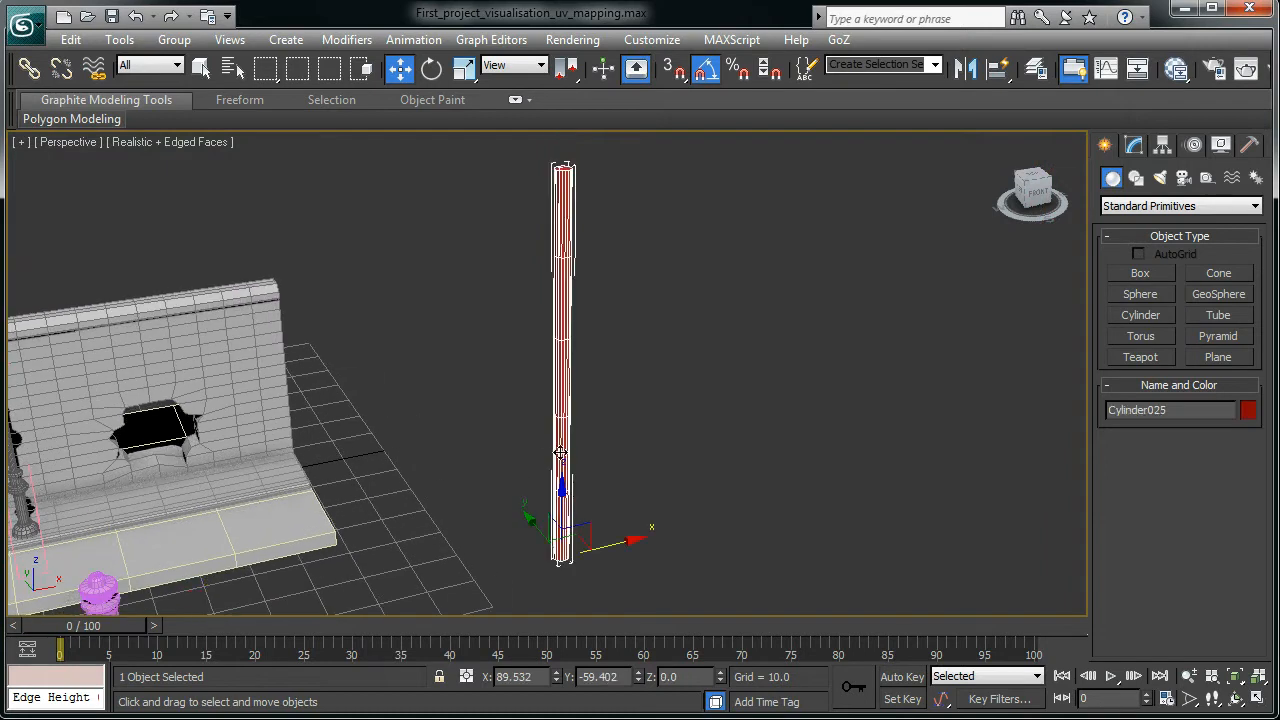
middle_click_drag(530, 510, 548, 408, "alt")
scroll(547, 373, "up", 3)
key("z")
scroll(632, 354, "down", 3)
middle_click_drag(720, 423, 488, 535, "alt")
key("F3")
left_click(505, 262)
scroll(494, 337, "down", 1)
scroll(505, 290, "up", 3)
scroll(488, 535, "up", 4)
scroll(509, 420, "up", 2)
key("z")
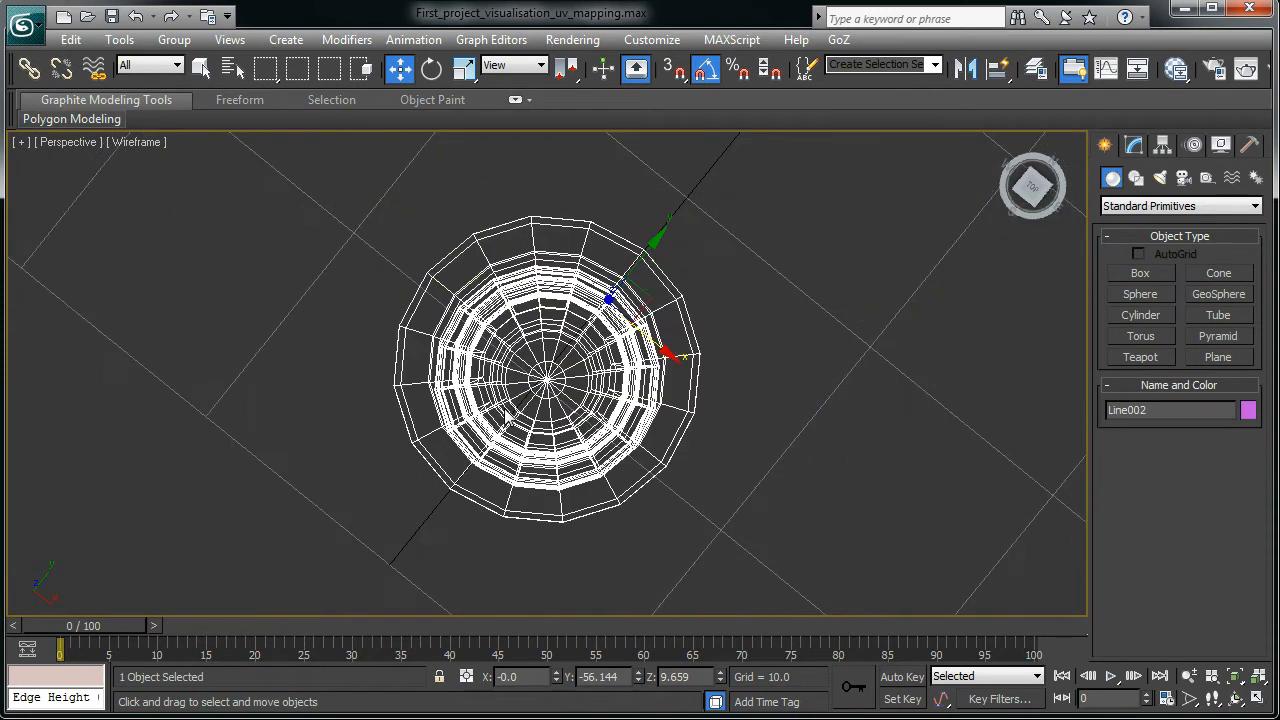
scroll(646, 507, "down", 6)
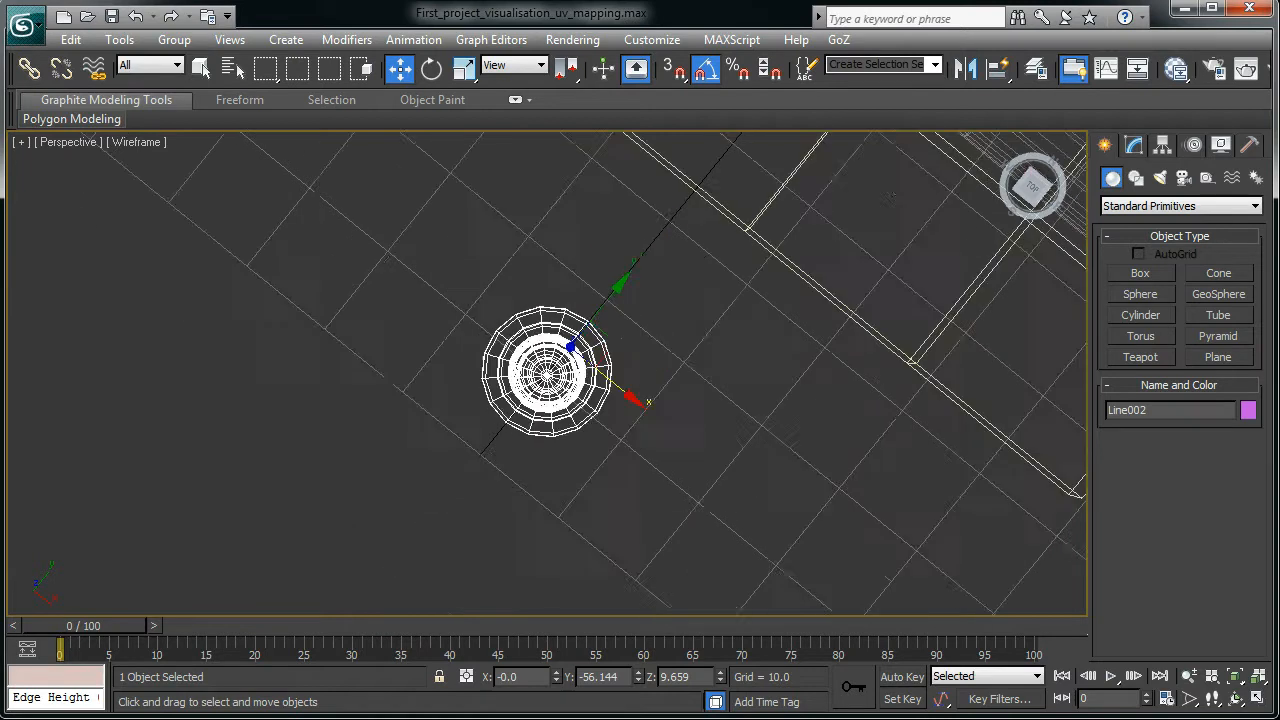
middle_click_drag(715, 501, 762, 390, "alt")
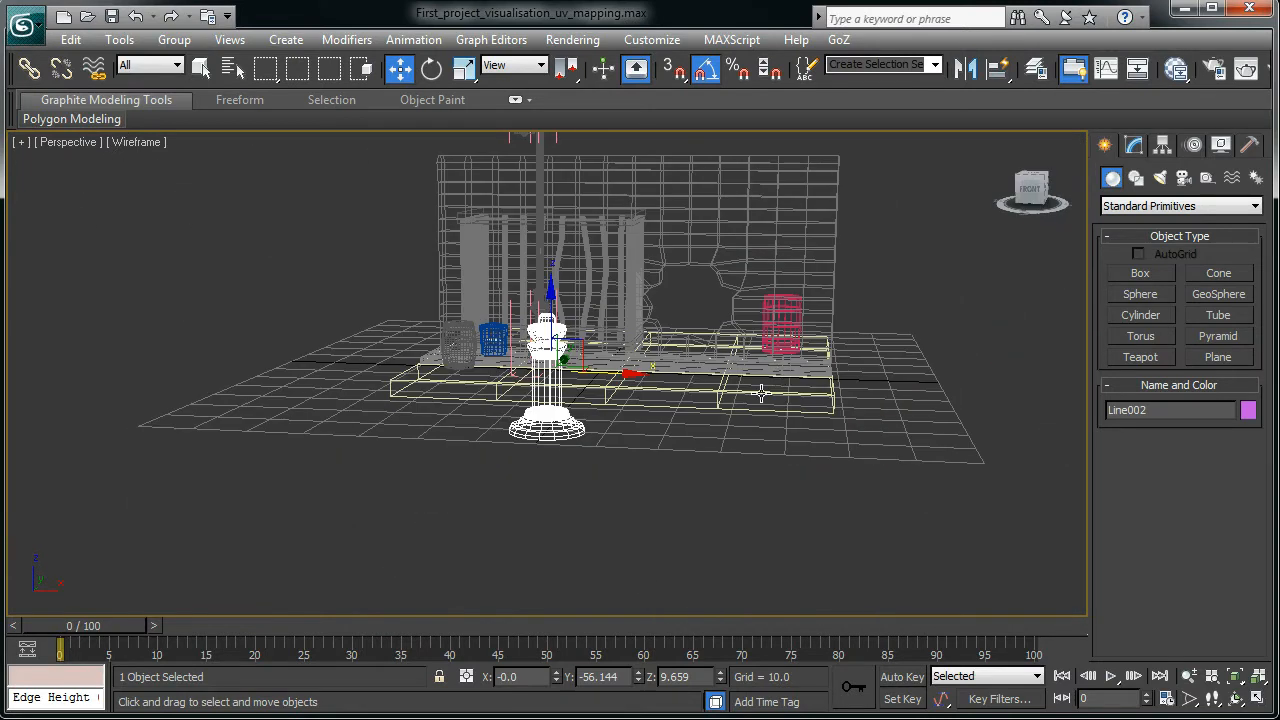
key("F3")
key("F4")
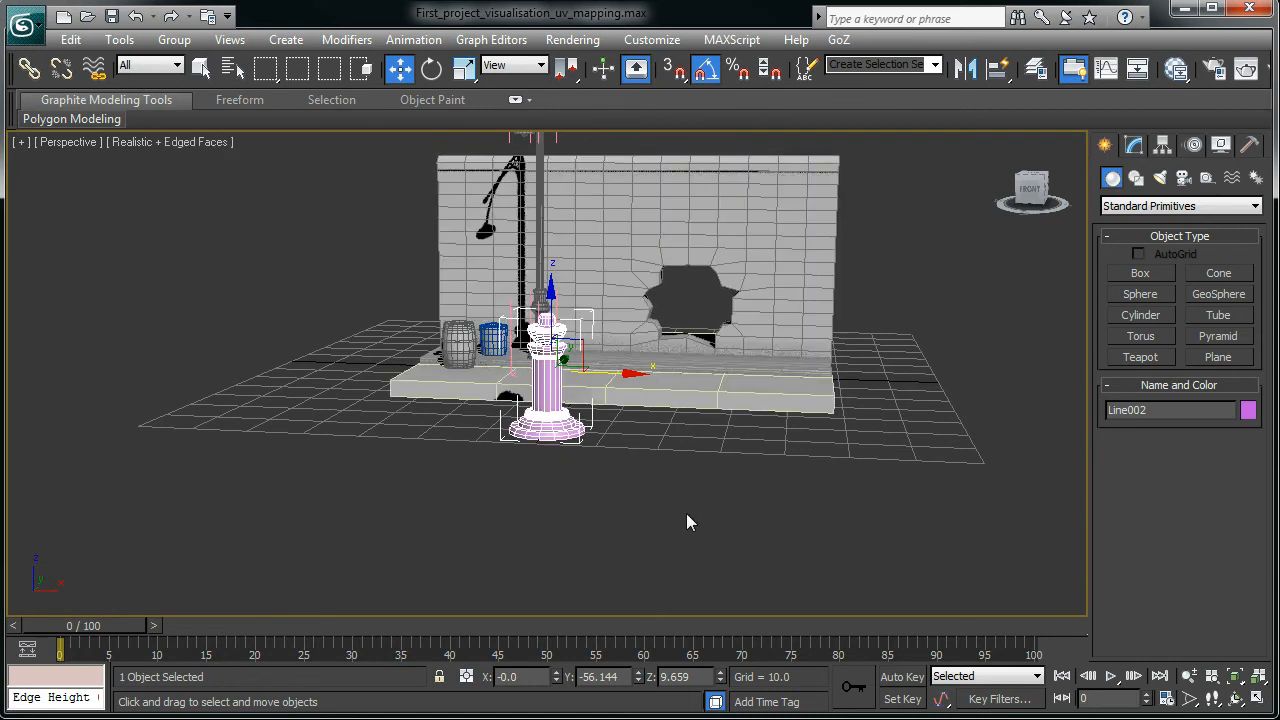
scroll(624, 532, "up", 2)
middle_click_drag(540, 503, 590, 462, "alt")
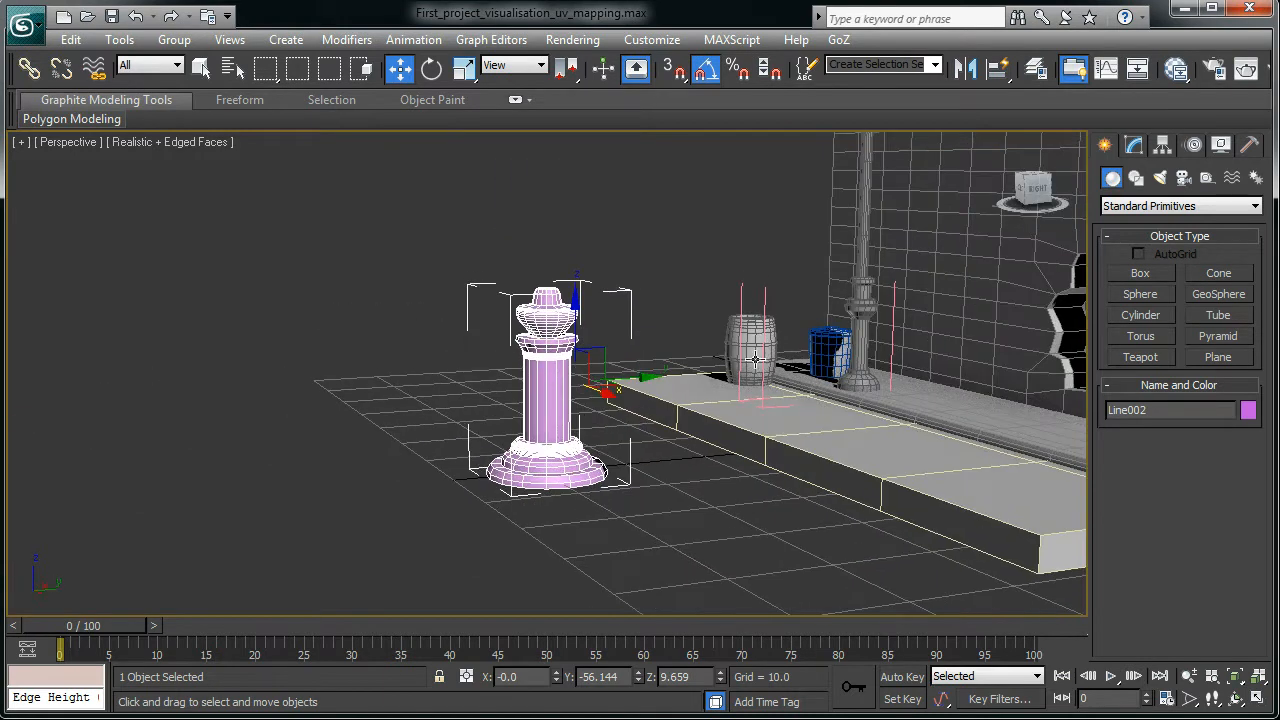
- Using Affect Pivot Only, center Line002's pivot to the object at X 0, Y -59.356, Z 9.711
left_click(1163, 146)
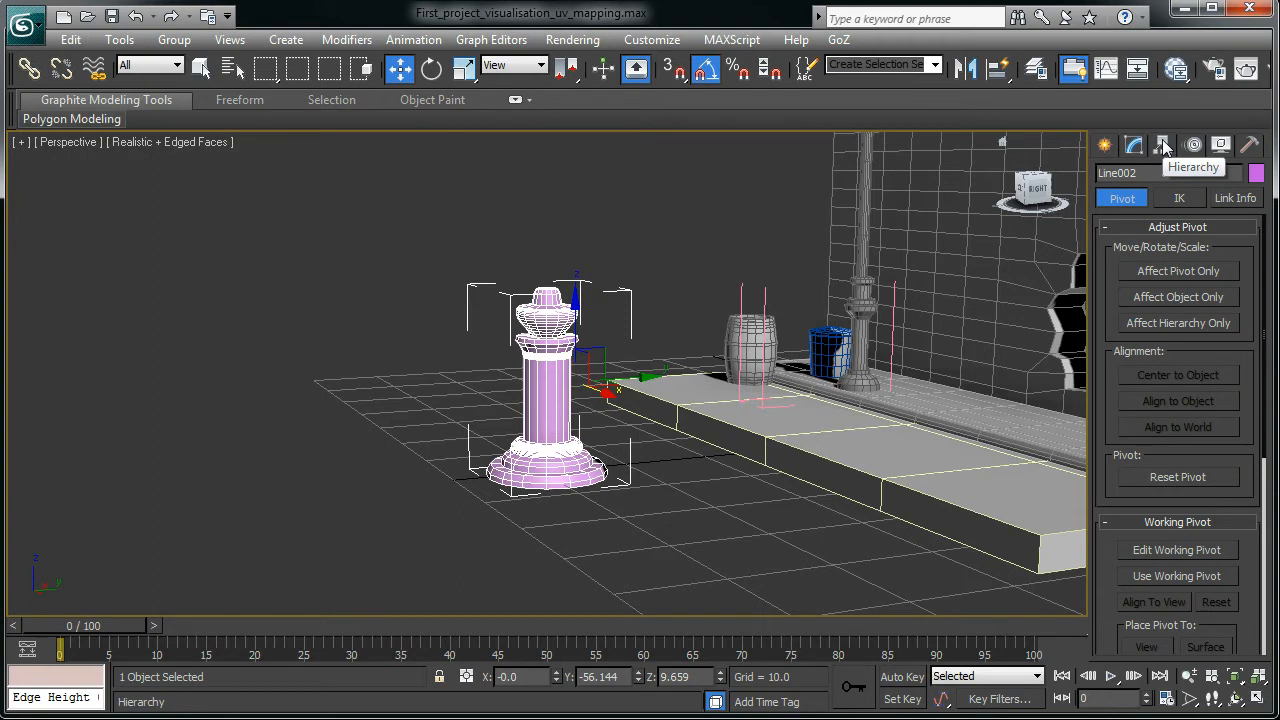
left_click(1137, 283)
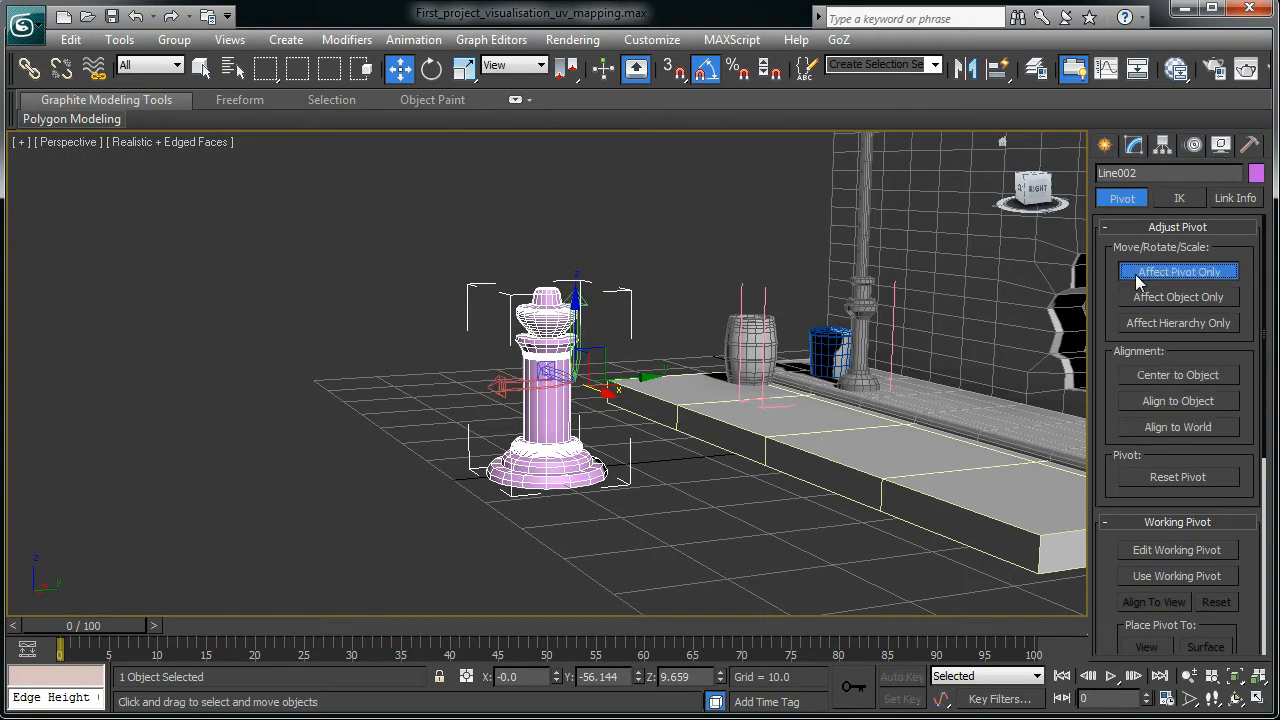
left_click(1180, 377)
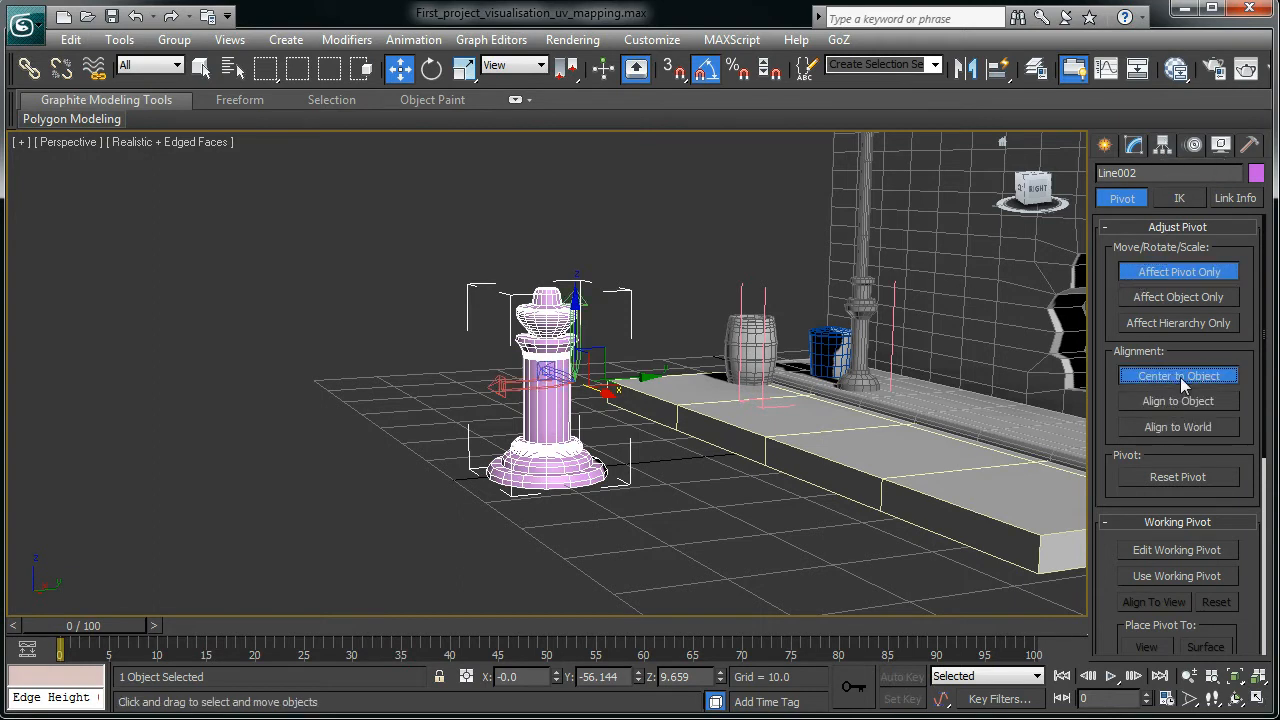
key("ctrl+z")
middle_click_drag(748, 475, 724, 527, "alt")
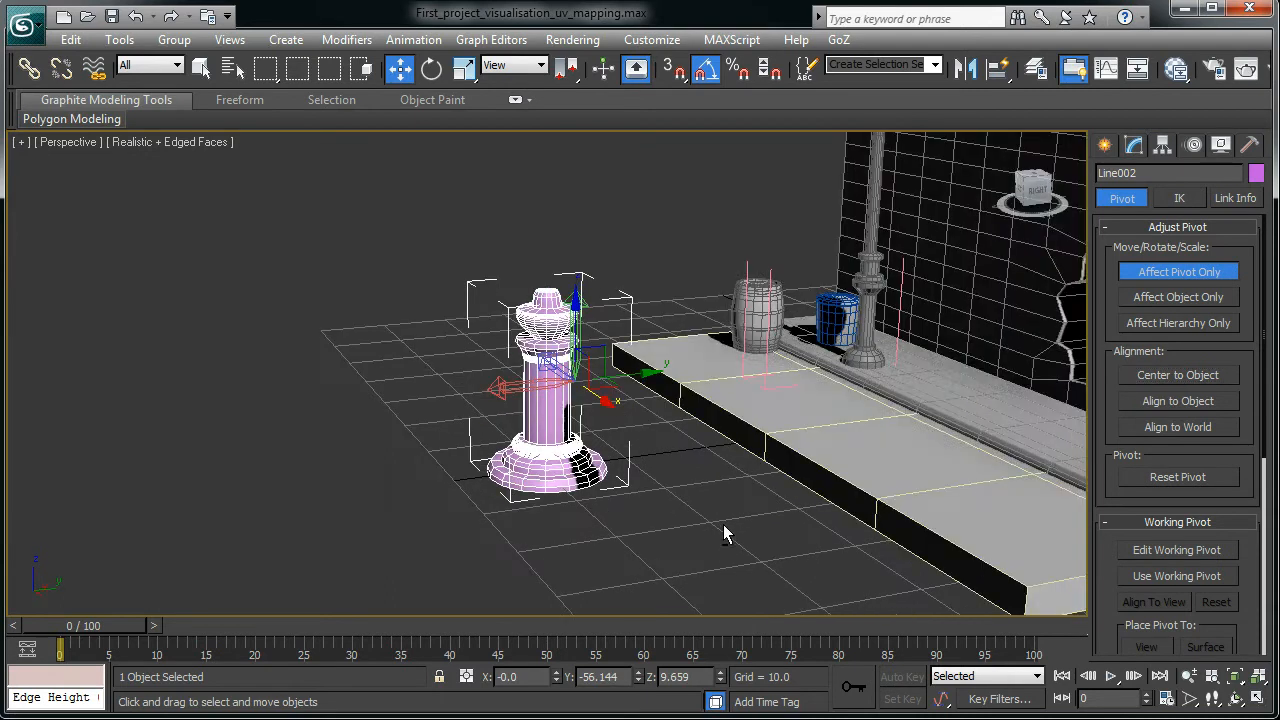
left_click(1184, 375)
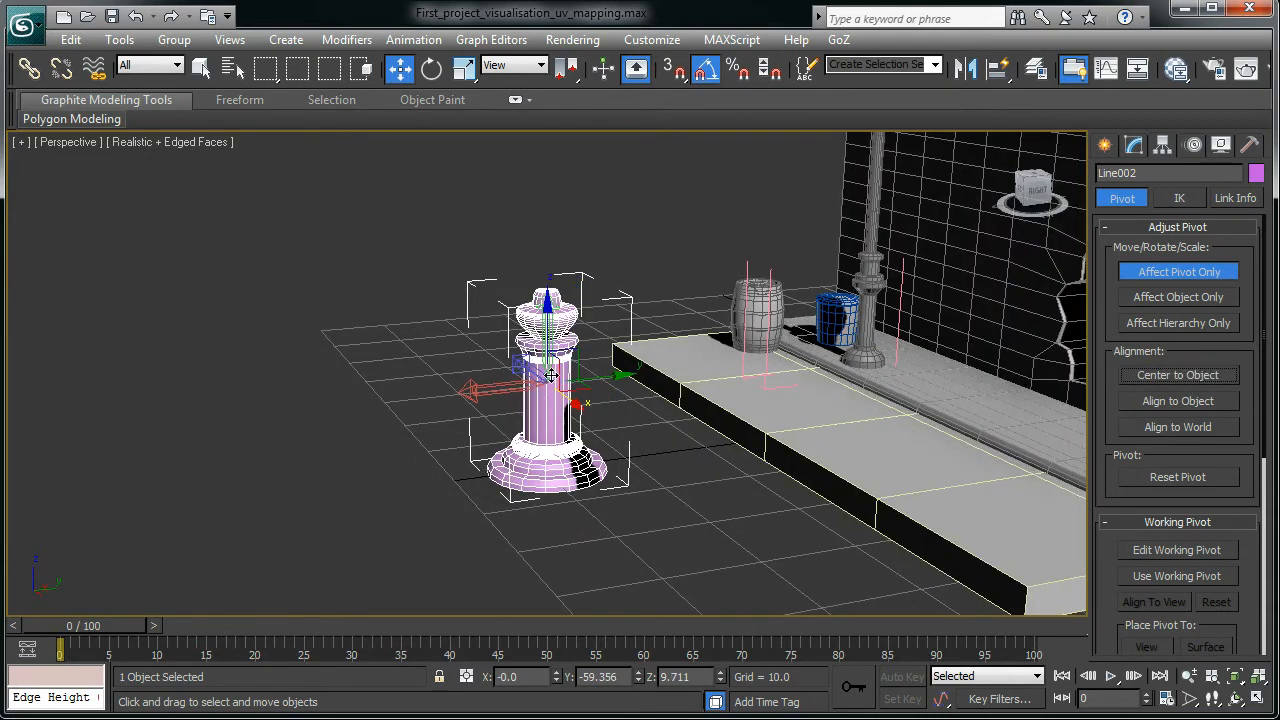
middle_click_drag(550, 375, 600, 478, "alt")
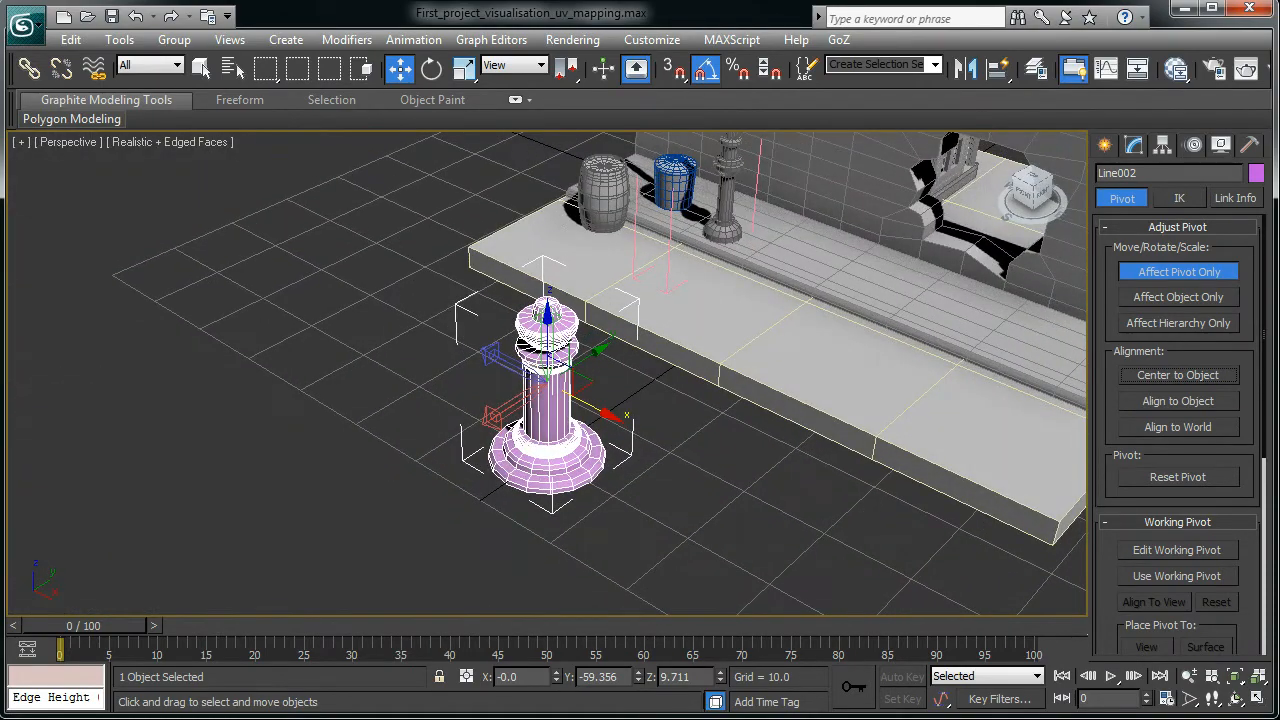
left_click(1205, 271)
middle_click_drag(656, 418, 631, 507, "alt")
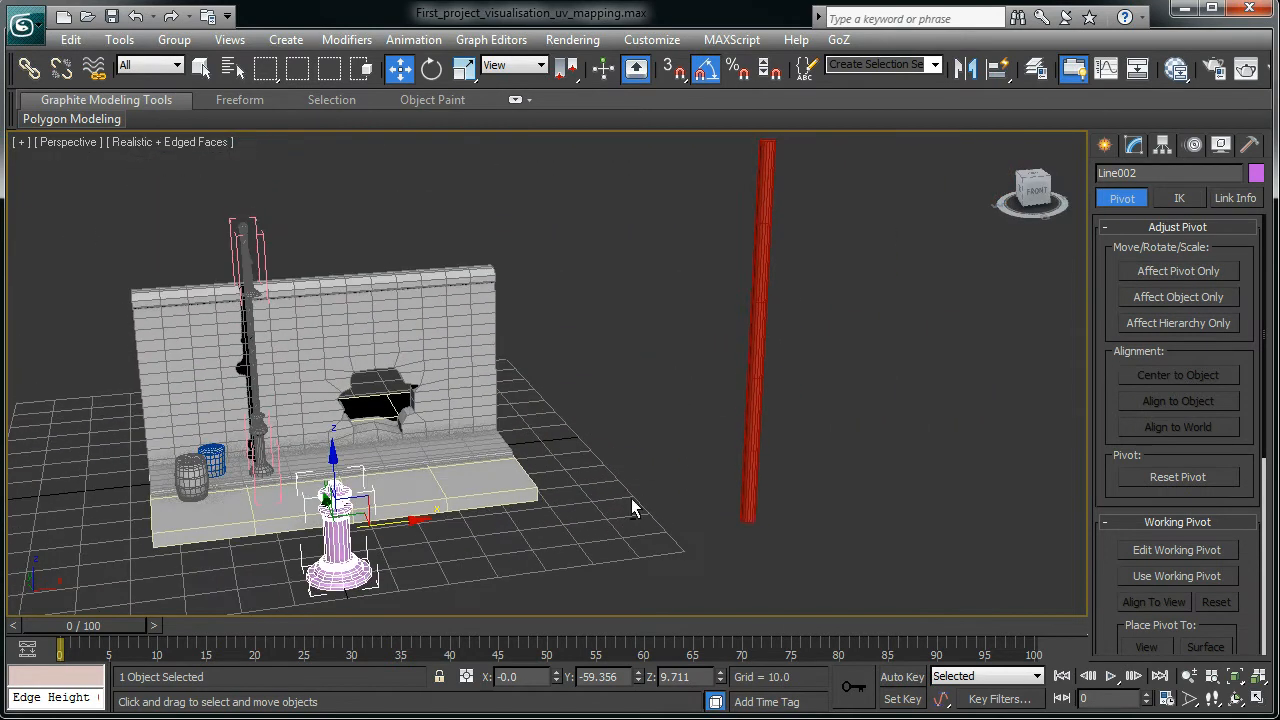
- Try the Align flyout with nothing selected, dismissing the no-selection warnings
left_click(751, 455)
left_click(706, 336)
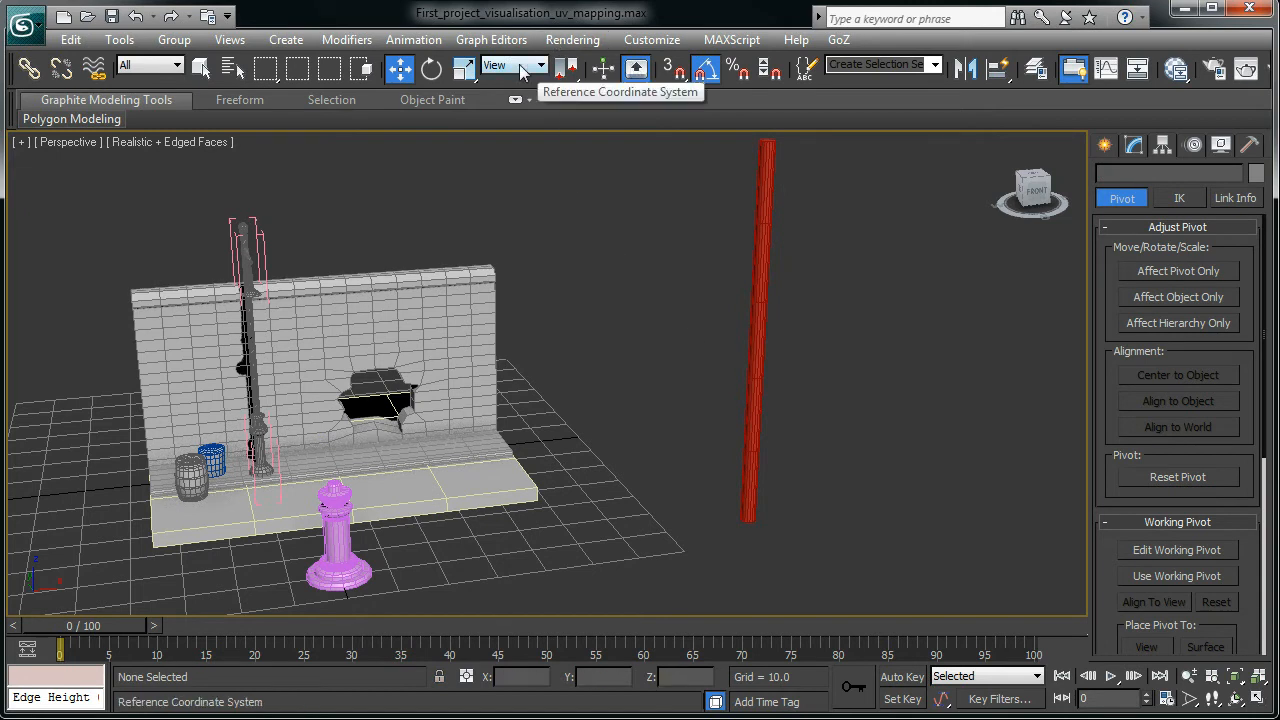
mouse_move(995, 71)
left_mouse_down()
mouse_move(985, 172)
mouse_move(1001, 90)
left_mouse_up()
left_click(740, 569)
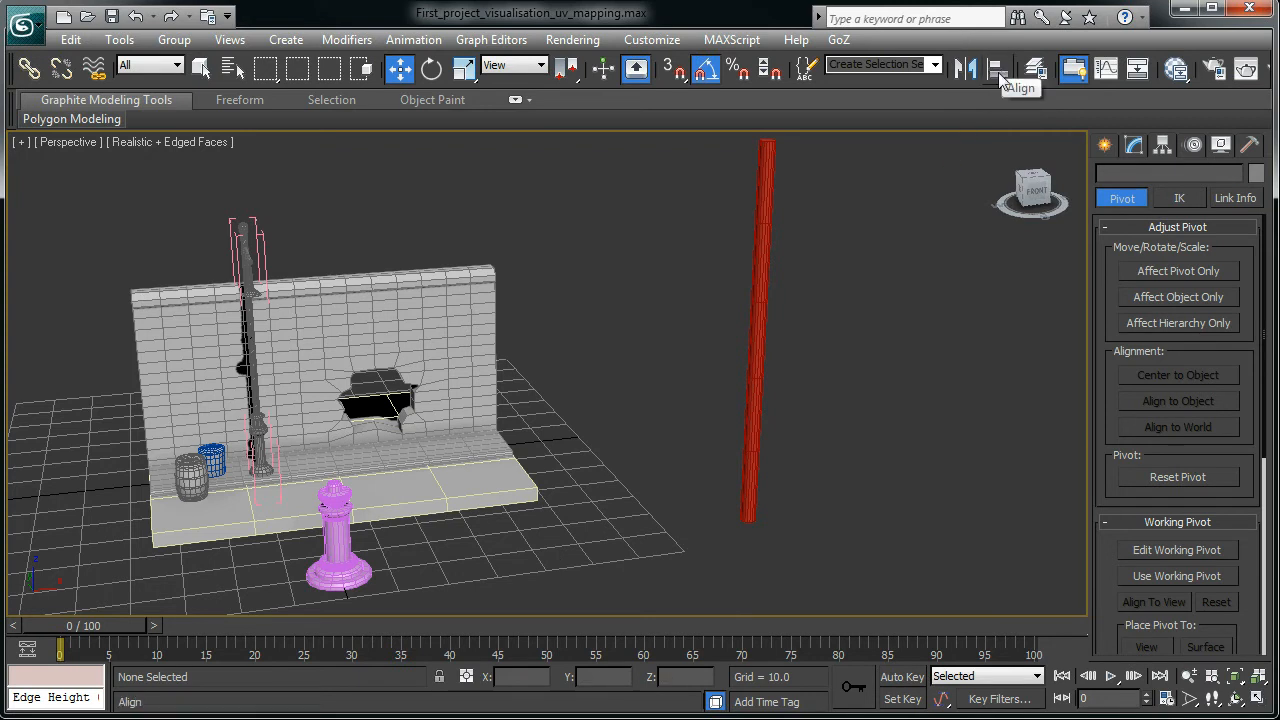
left_click(999, 74)
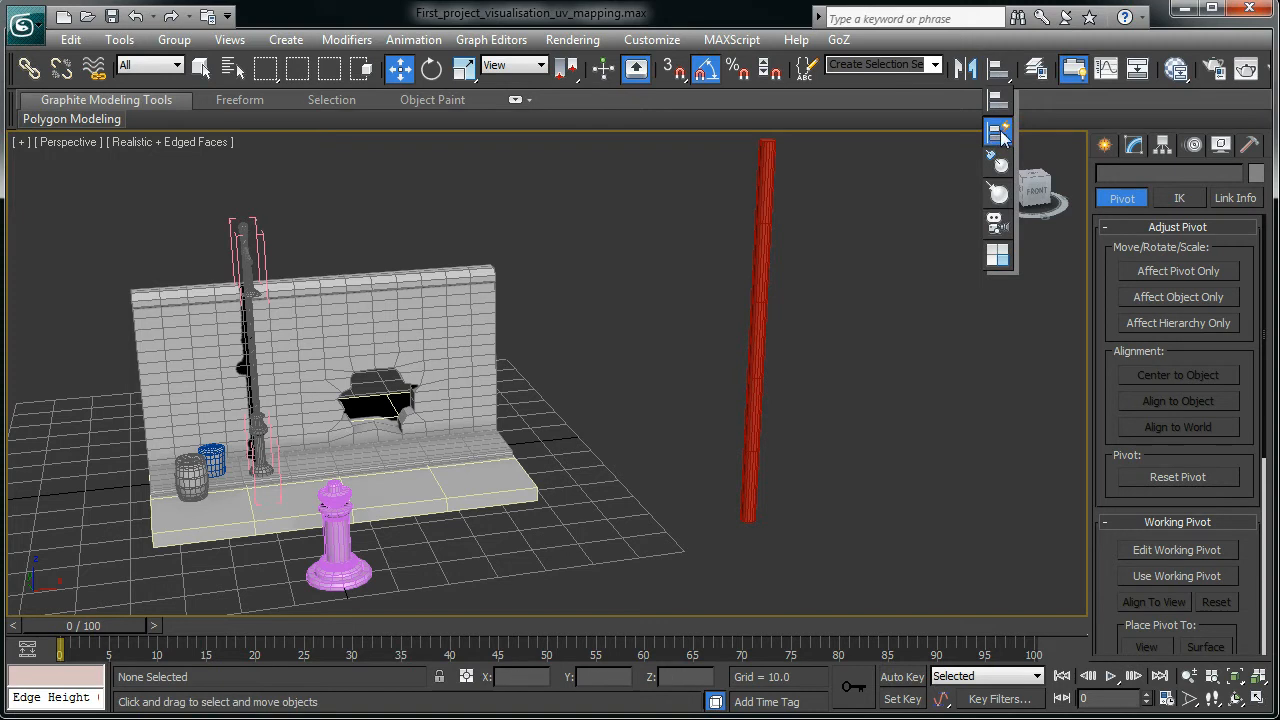
left_click(999, 131)
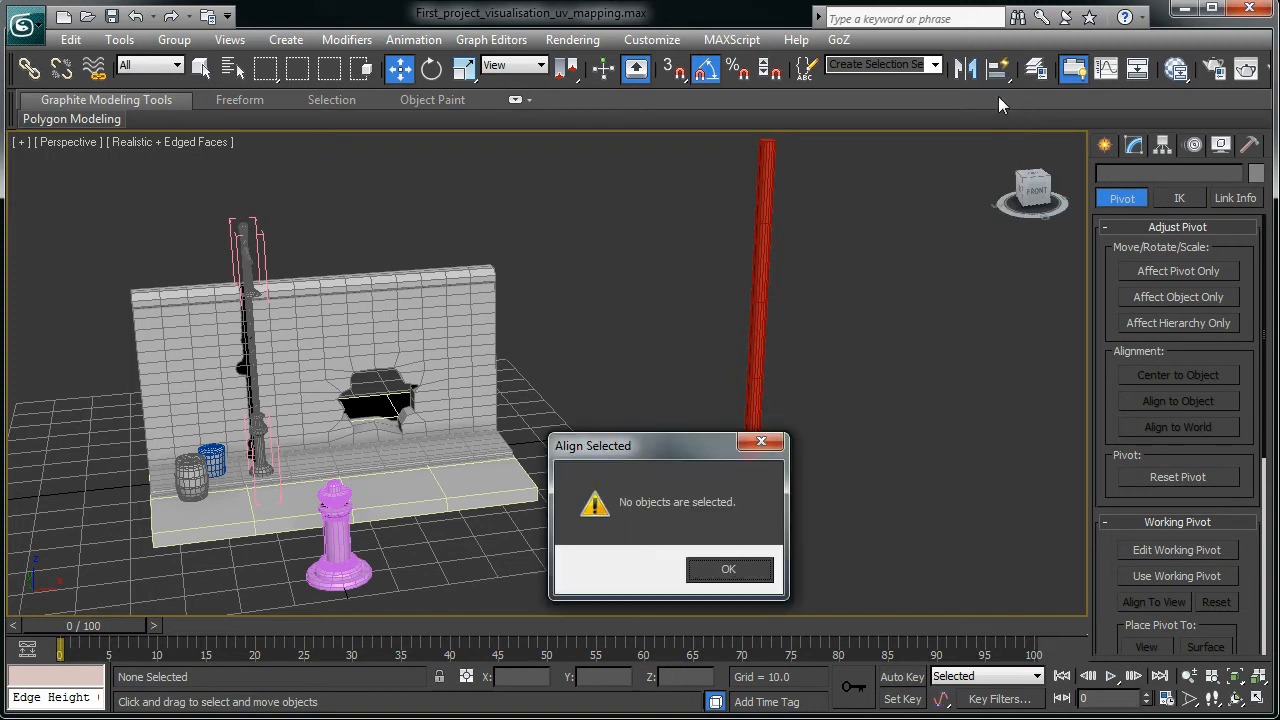
left_click(729, 570)
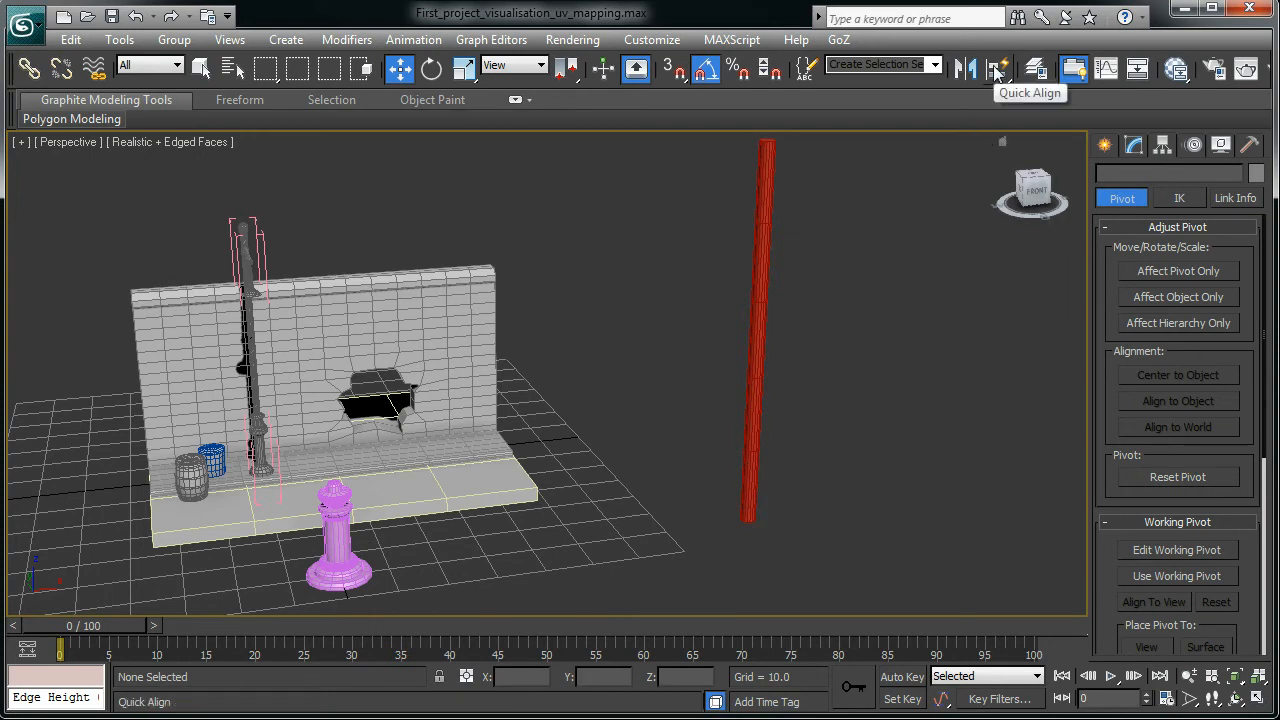
- Quick Align the red pole Cylinder025 onto the pink base at X 0, Y -59.356, Z 9.711
left_click(752, 465)
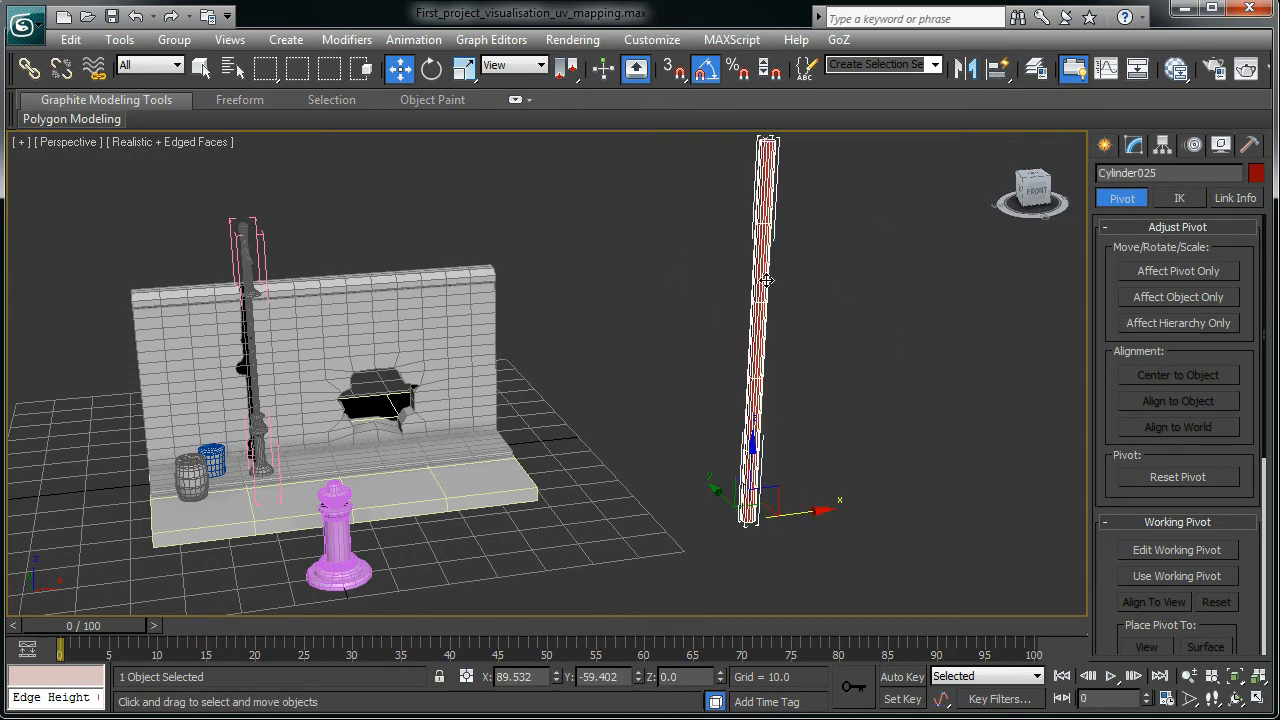
left_click(1000, 68)
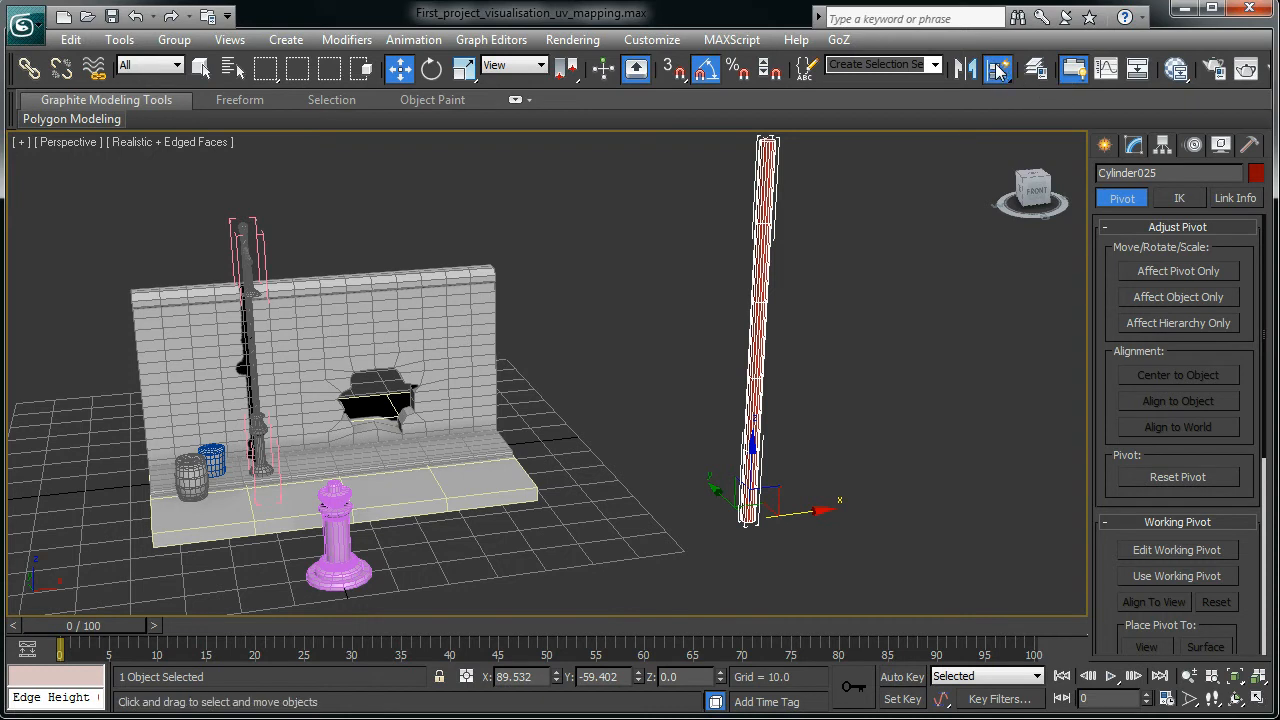
left_click(338, 543)
middle_click_drag(427, 533, 782, 374, "alt")
scroll(402, 541, "up", 3)
scroll(402, 541, "down", 2)
key("F4")
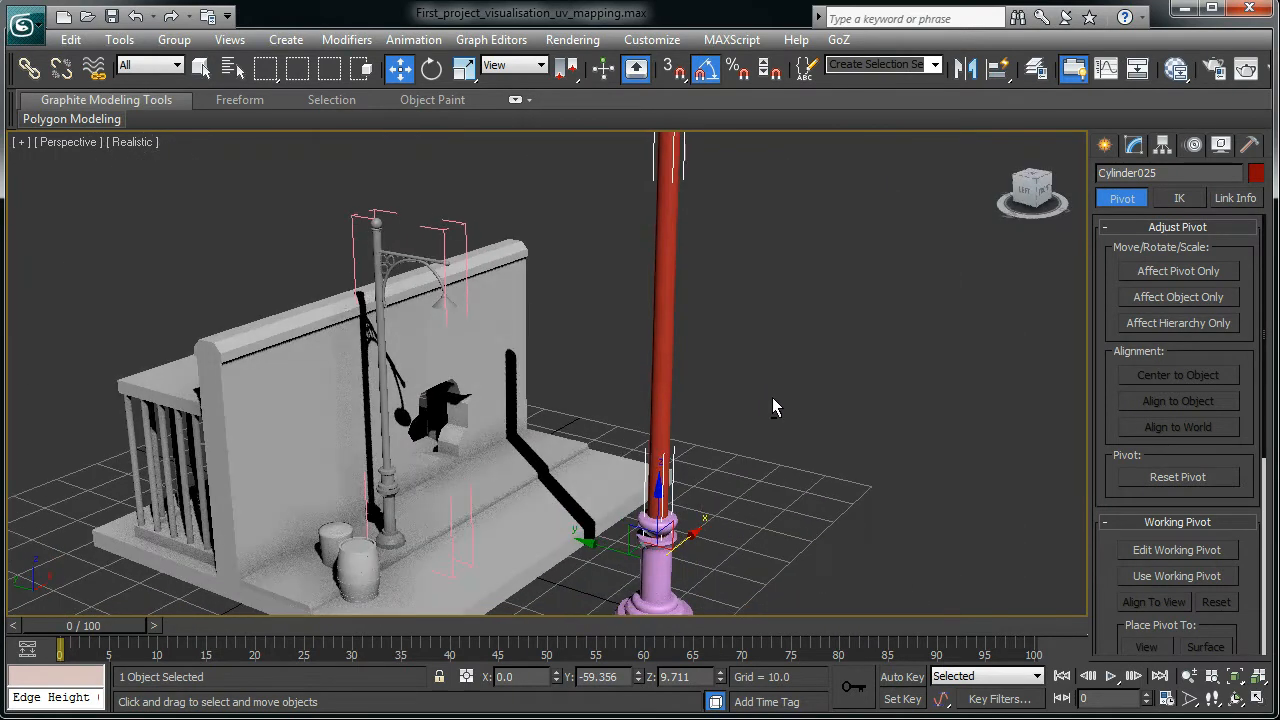
- Scale the pole and base thinner to 71% and shorten the pole to about 73% height
left_click(463, 69)
middle_click_drag(606, 338, 641, 522, "alt")
middle_click_drag(774, 380, 651, 496, "alt")
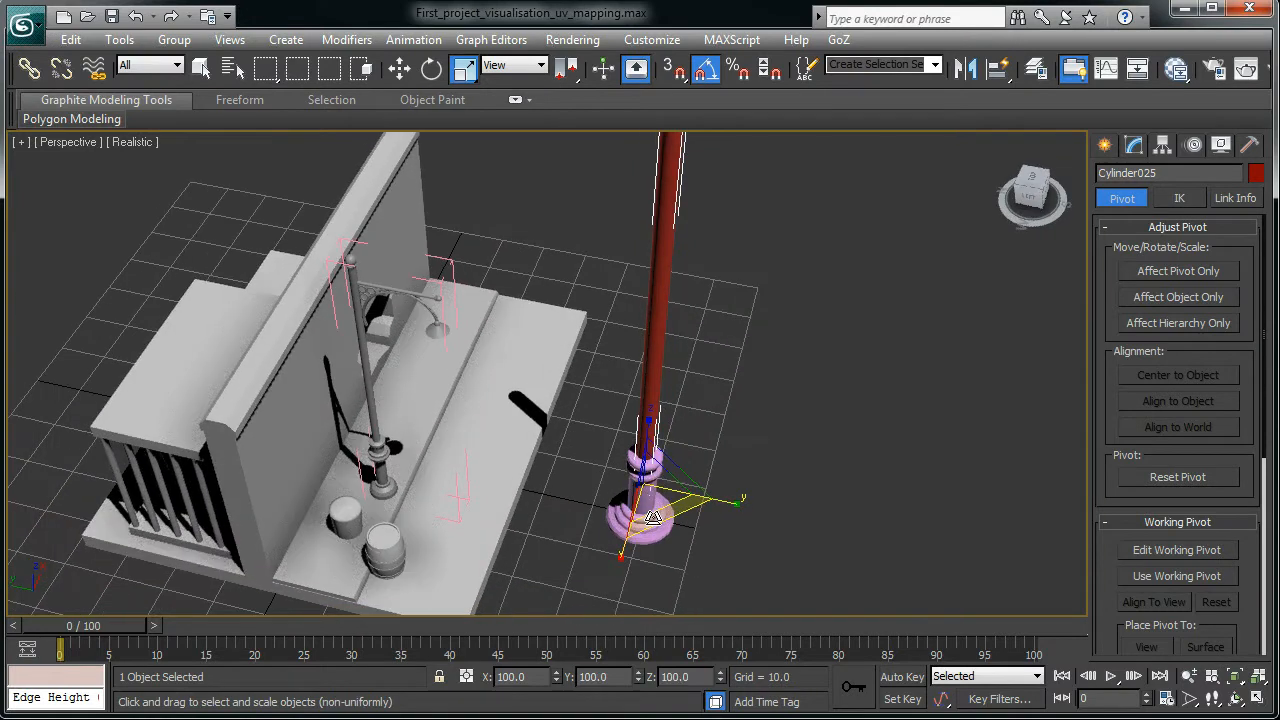
left_click_drag(654, 517, 643, 482)
middle_click_drag(643, 482, 625, 461, "alt")
scroll(622, 547, "down", 2)
scroll(648, 580, "down", 3)
left_click_drag(619, 606, 618, 581)
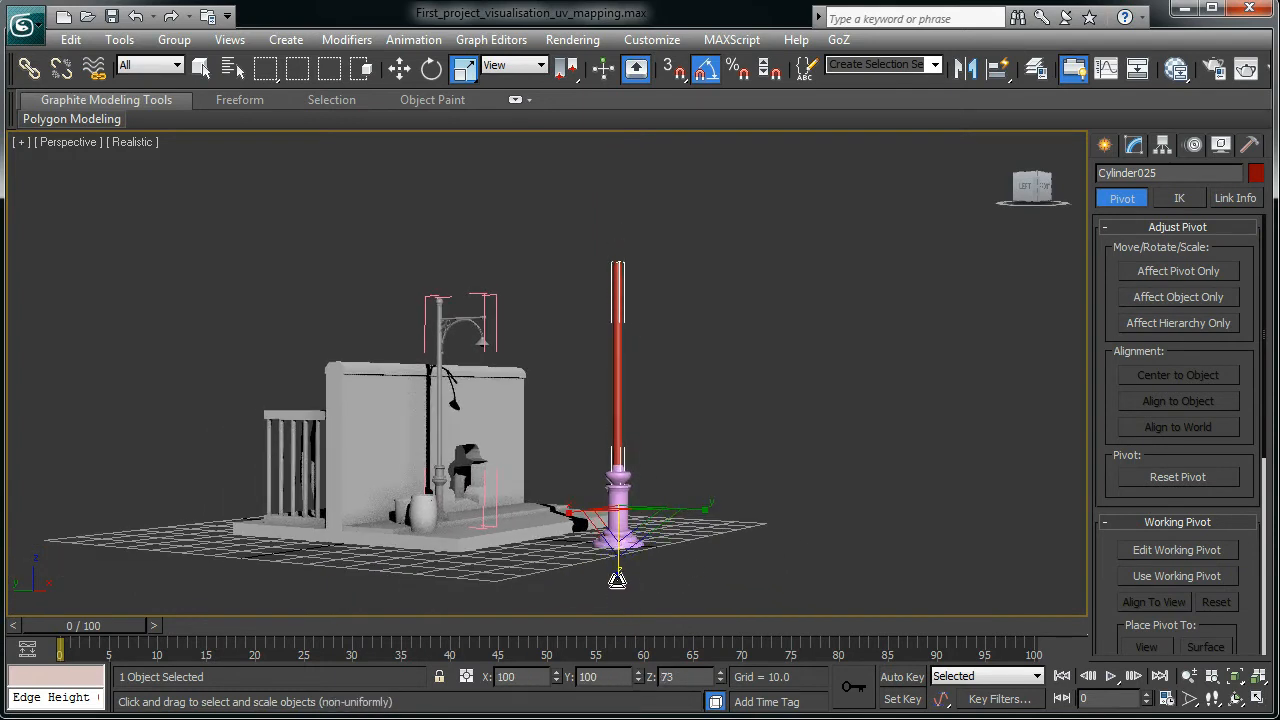
- Reframe the view on the street lamp, its arm and the red pole, showing Standard Primitives
mouse_move(676, 538)
middle_mouse_down("alt")
mouse_move(876, 497)
mouse_move(720, 541)
mouse_move(690, 534)
middle_mouse_up("alt")
scroll(693, 531, "up", 1)
left_click(727, 351)
middle_click_drag(725, 353, 724, 361, "alt")
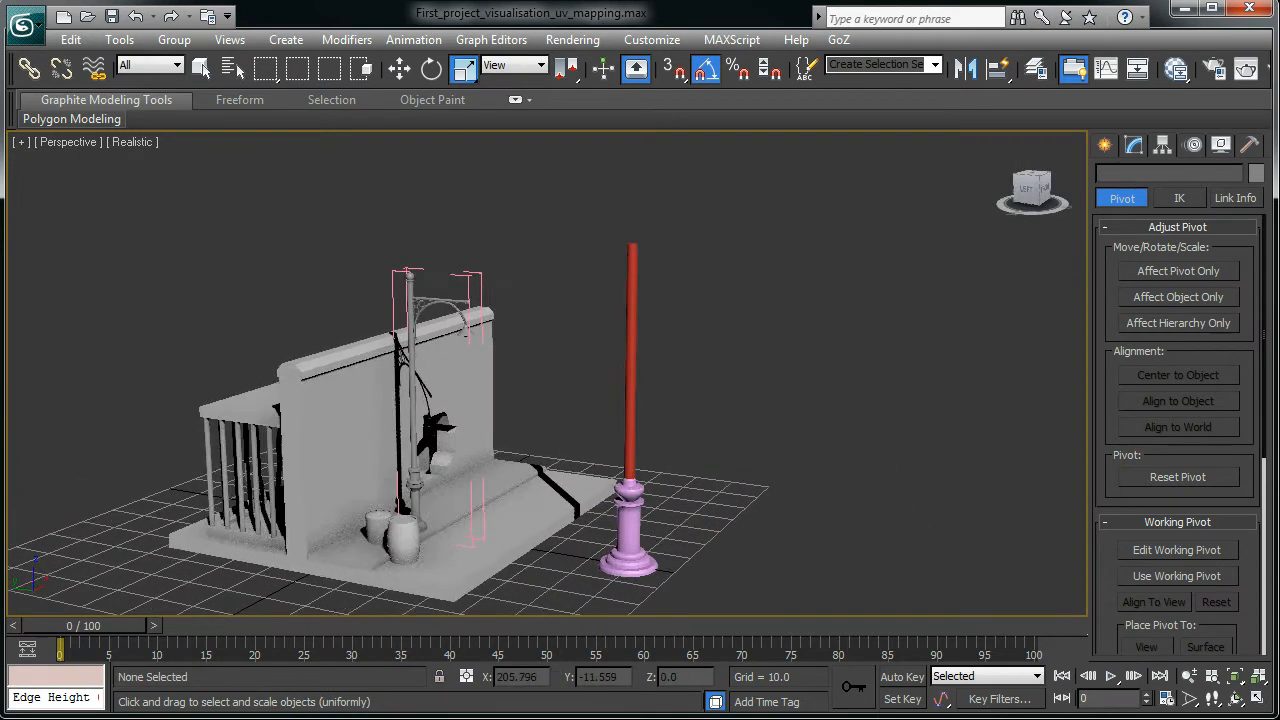
scroll(723, 283, "up", 4)
scroll(723, 281, "down", 2)
middle_click_drag(463, 395, 706, 402)
scroll(622, 415, "up", 3)
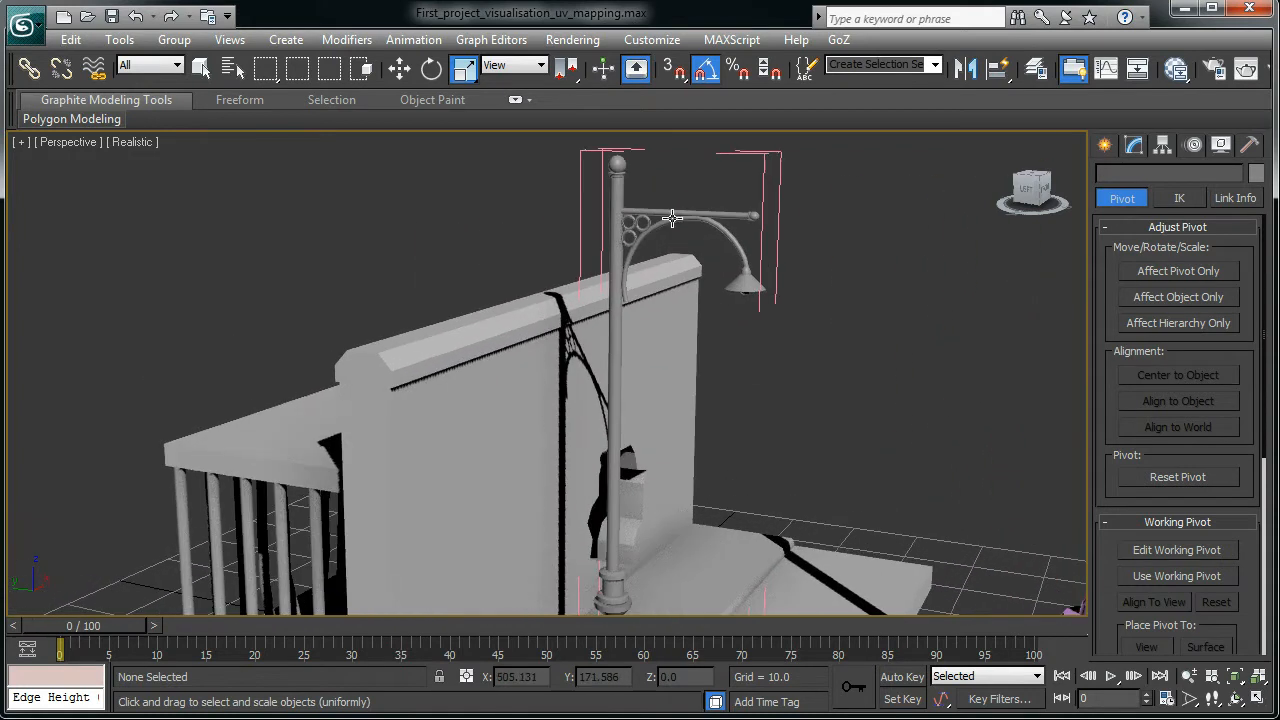
left_click(681, 210)
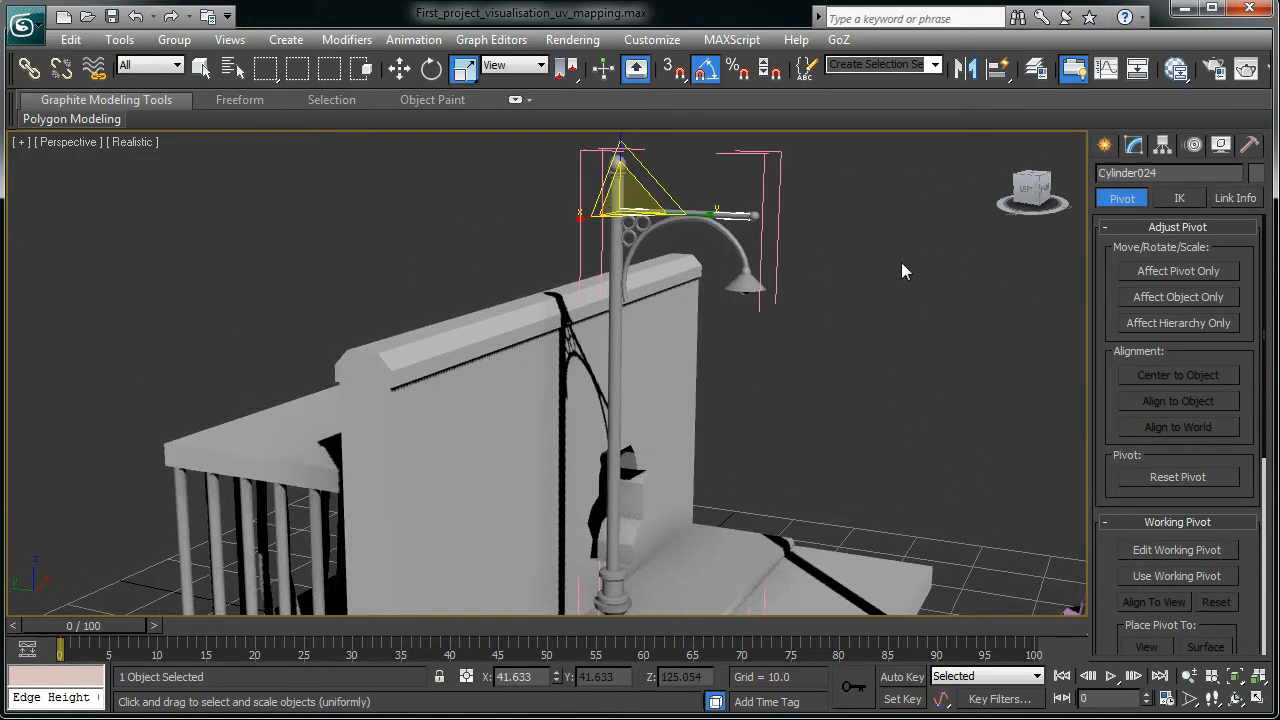
scroll(812, 508, "down", 5)
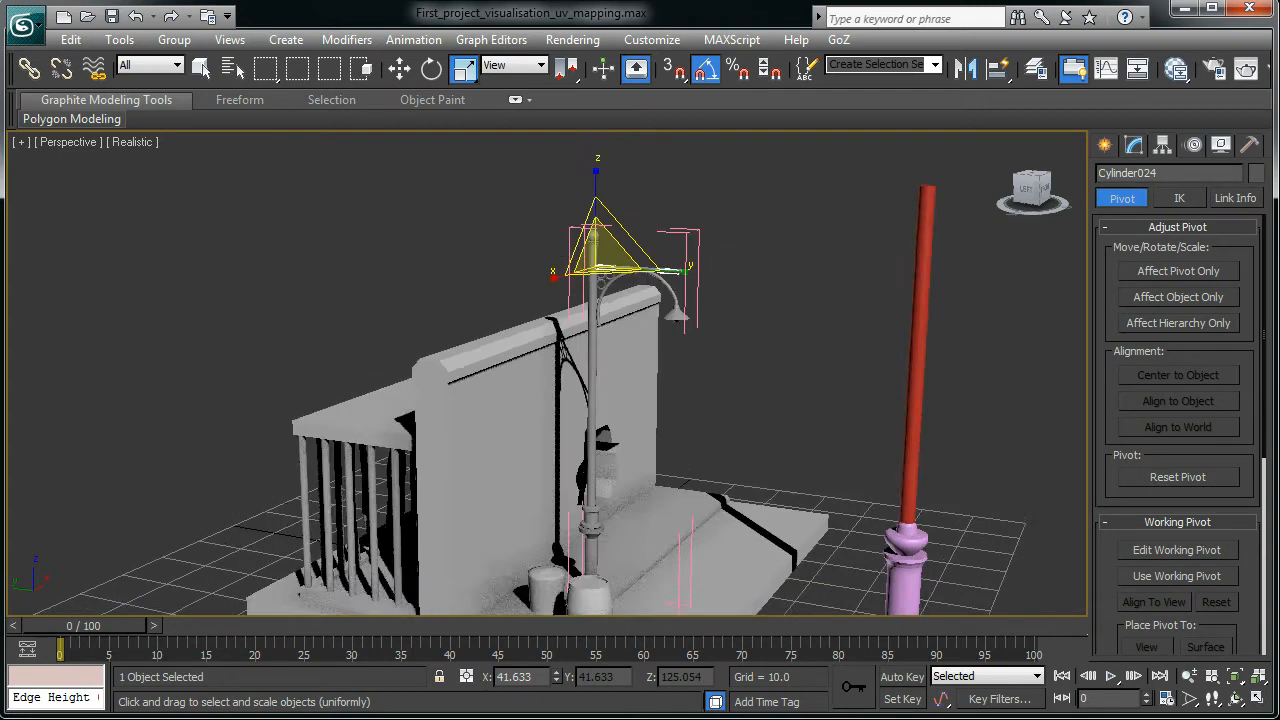
middle_click_drag(812, 508, 550, 360)
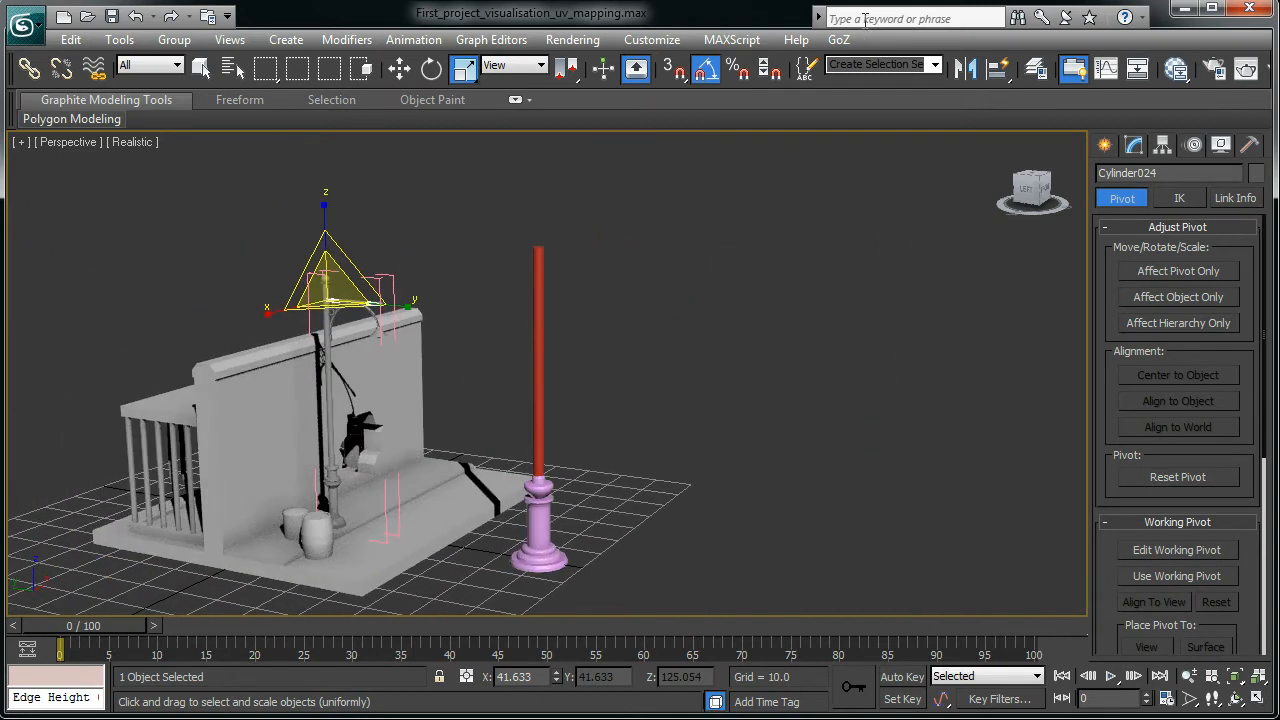
left_click(1105, 145)
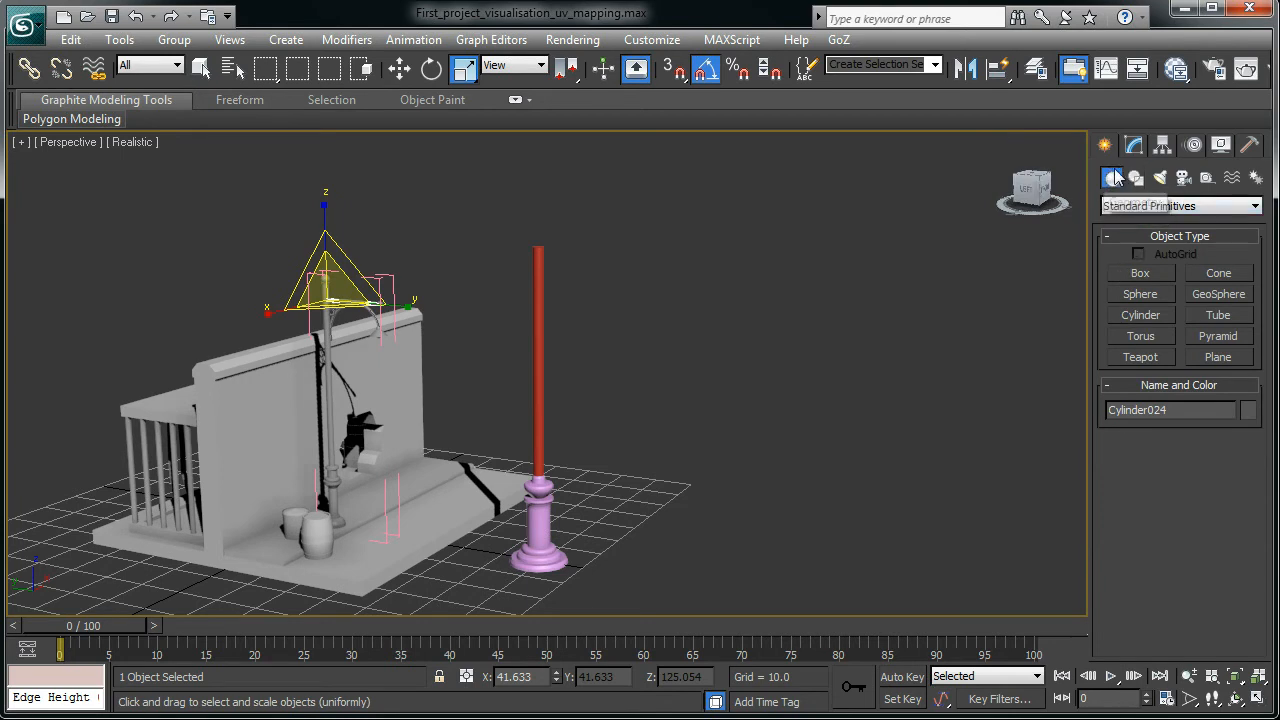
- Draw a thin cylinder of radius 1.05 and height 22.73 beside the pink base
left_click(1140, 315)
middle_click_drag(600, 500, 602, 530, "alt")
left_click_drag(603, 523, 608, 523)
left_click(606, 429)
middle_click_drag(606, 429, 594, 511, "alt")
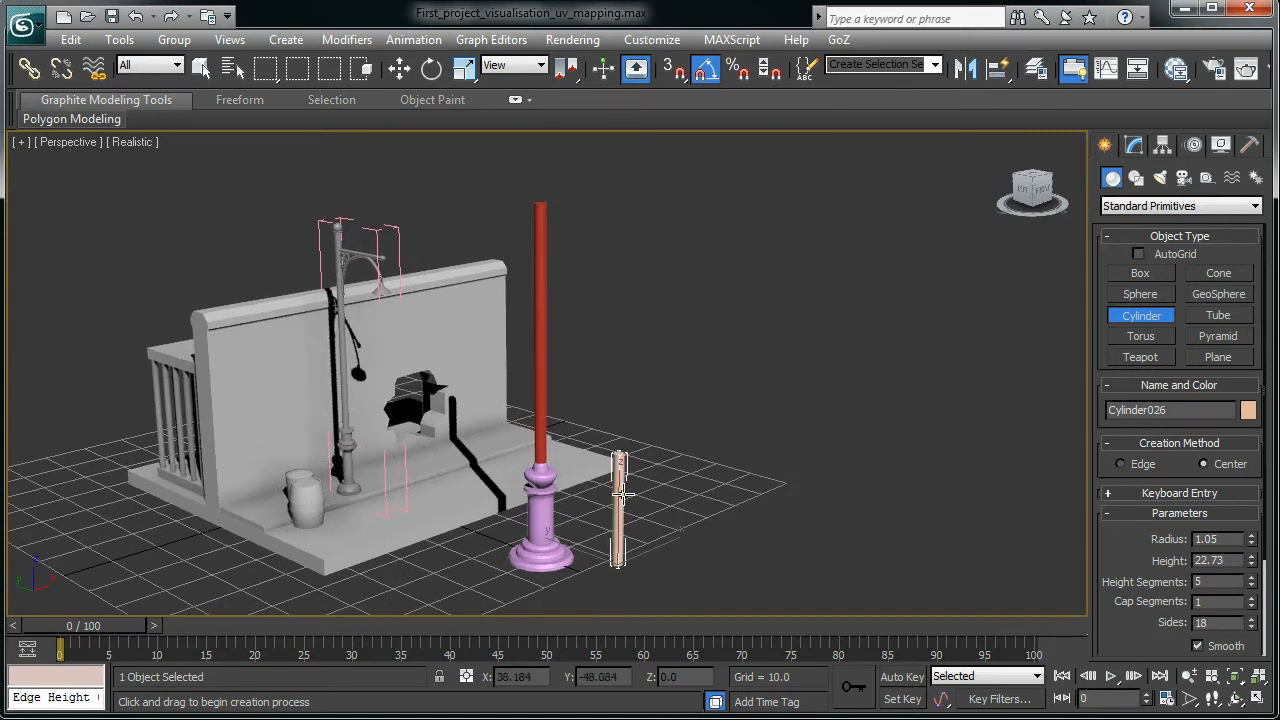
- Move the small cylinder along Y to stand right of the pink base
key("w")
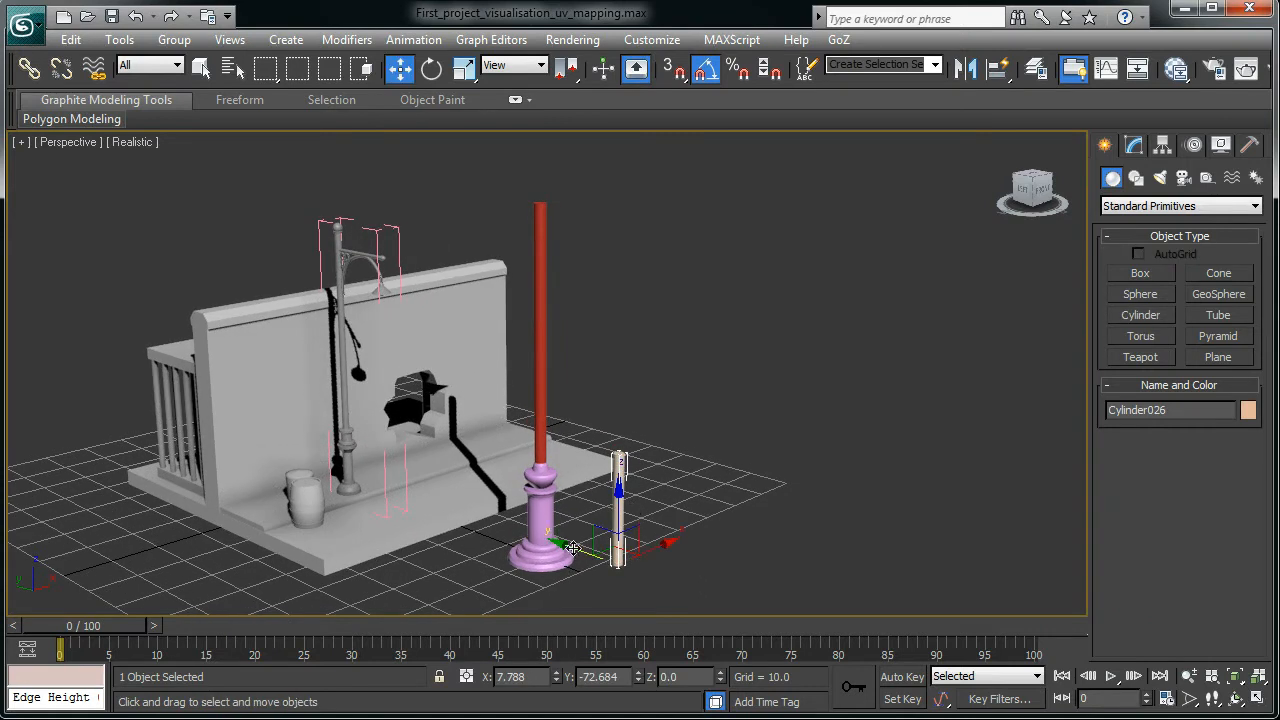
left_click_drag(573, 548, 634, 511)
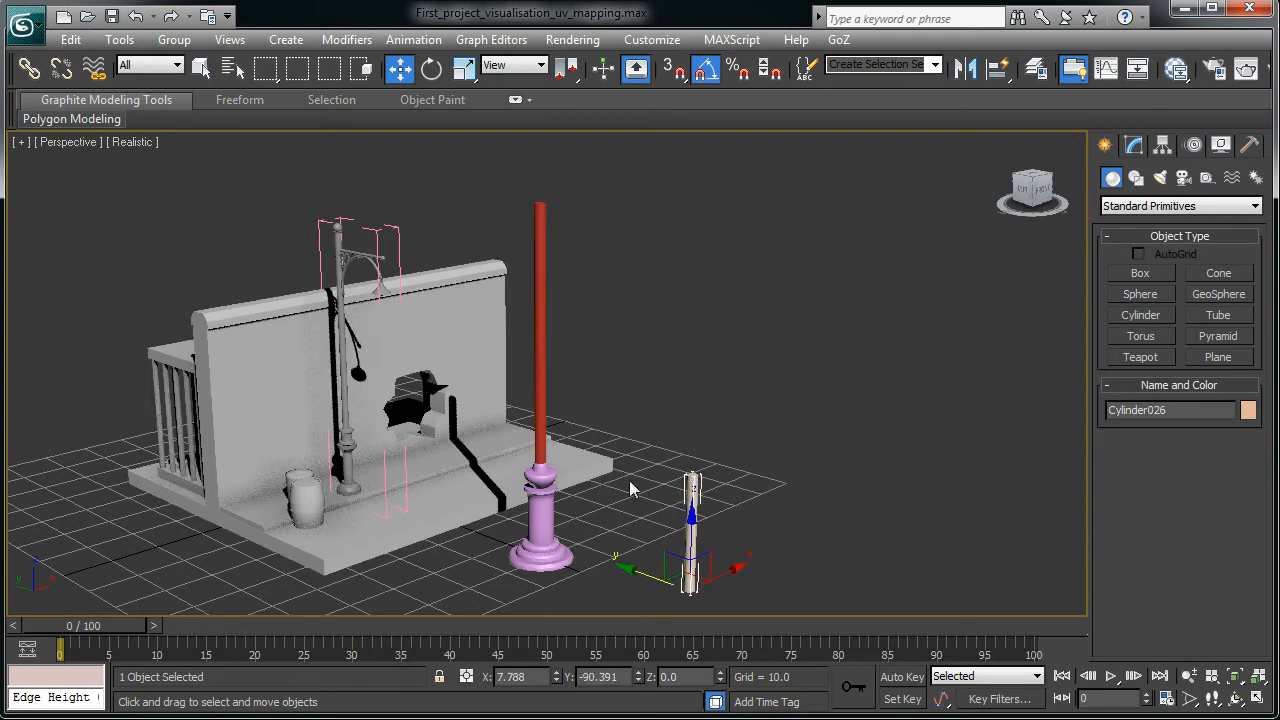
middle_click_drag(605, 499, 708, 414, "alt")
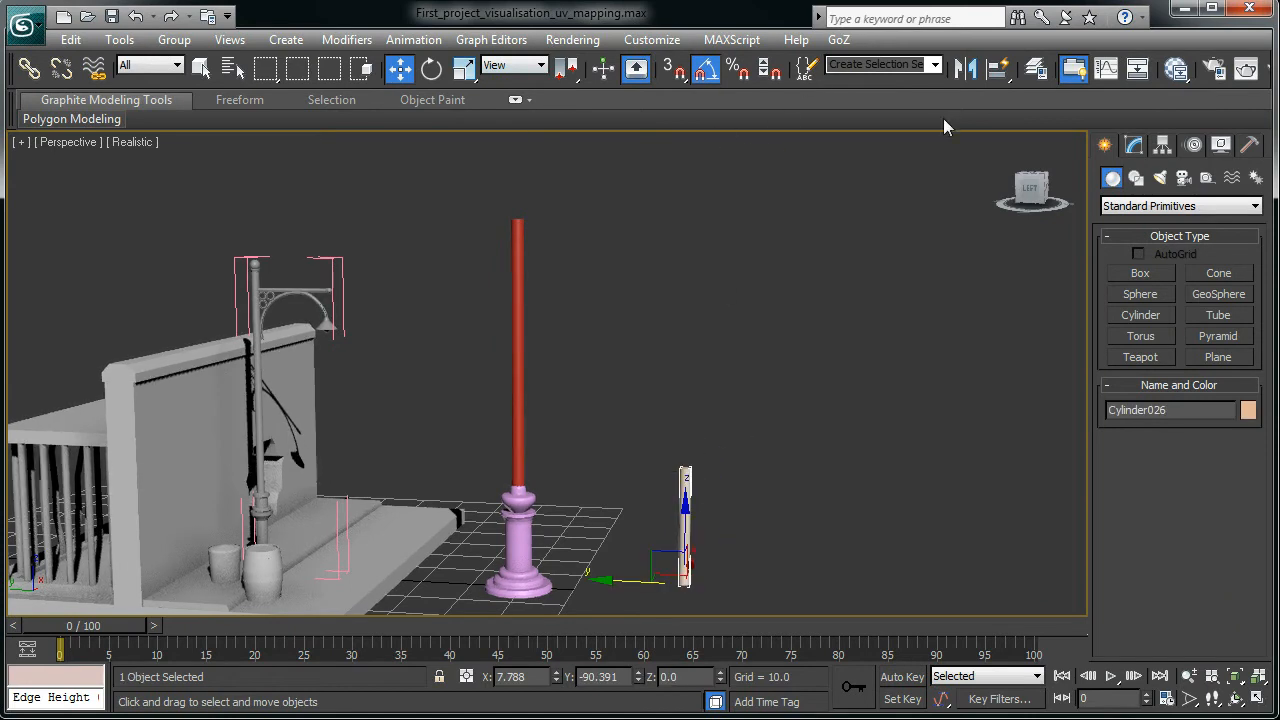
- Align Cylinder026 to the red pole and raise it to Z 42.837 along the pole
left_click(998, 68)
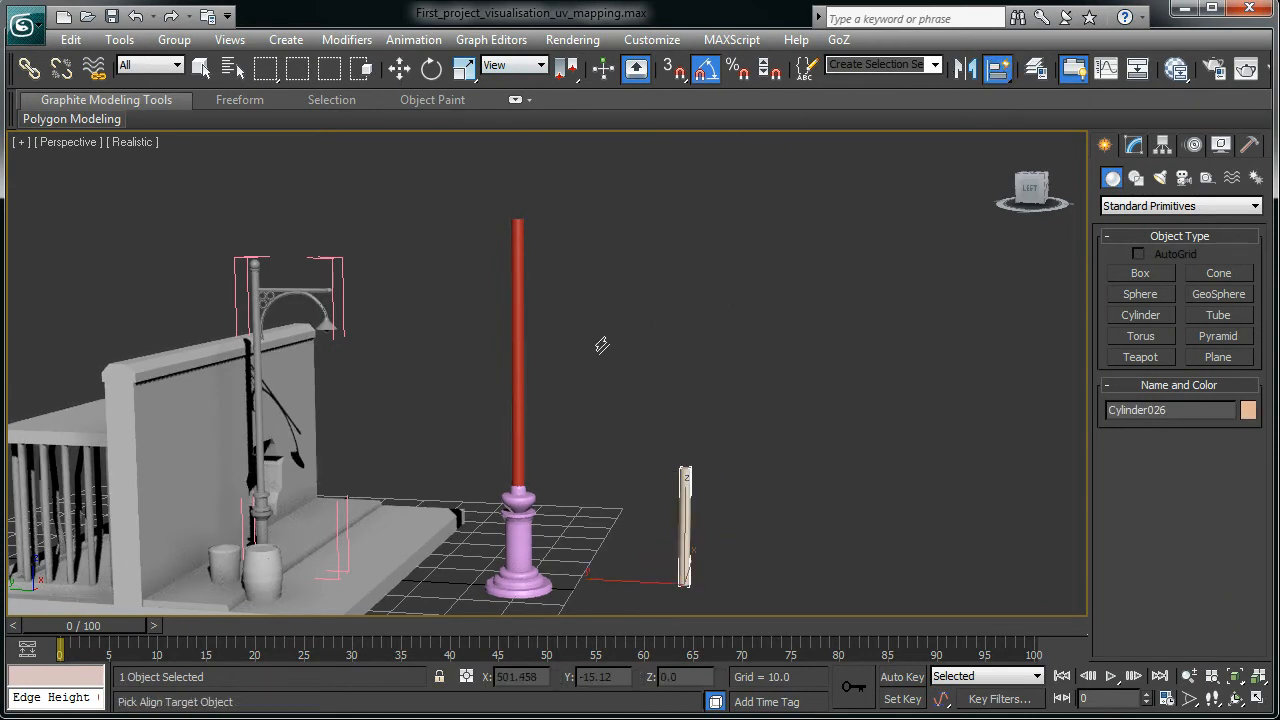
left_click(524, 352)
left_click_drag(519, 463, 547, 293)
scroll(551, 320, "up", 3)
mouse_move(551, 320)
middle_mouse_down("alt")
mouse_move(573, 314)
mouse_move(552, 320)
middle_mouse_up("alt")
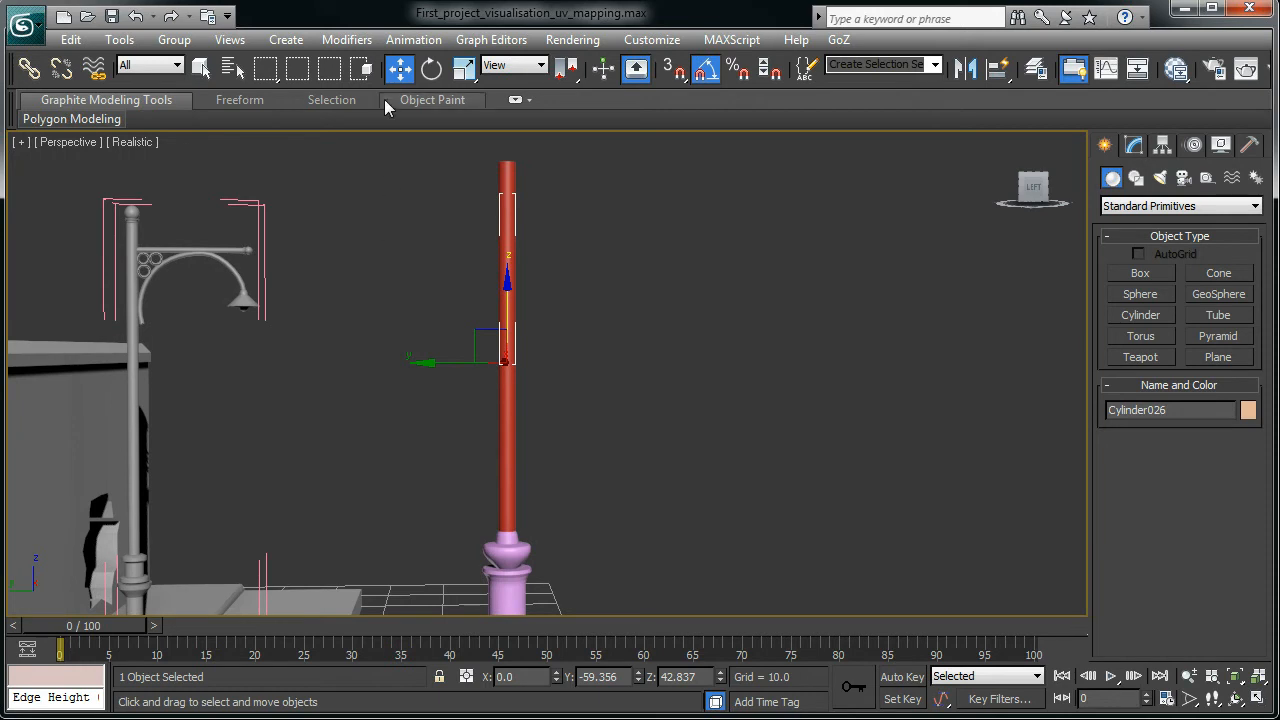
left_click(433, 68)
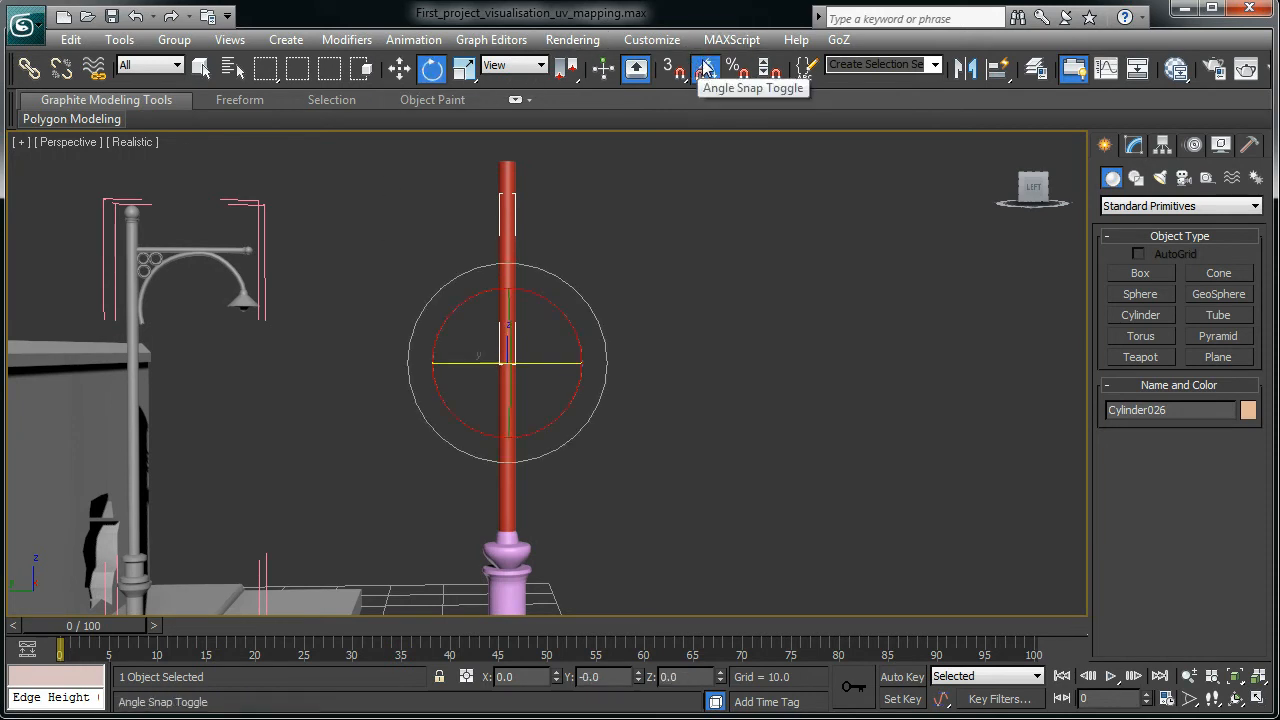
- Rotate the small cylinder 90 degrees on X so it lies horizontal
left_click_drag(529, 289, 582, 393)
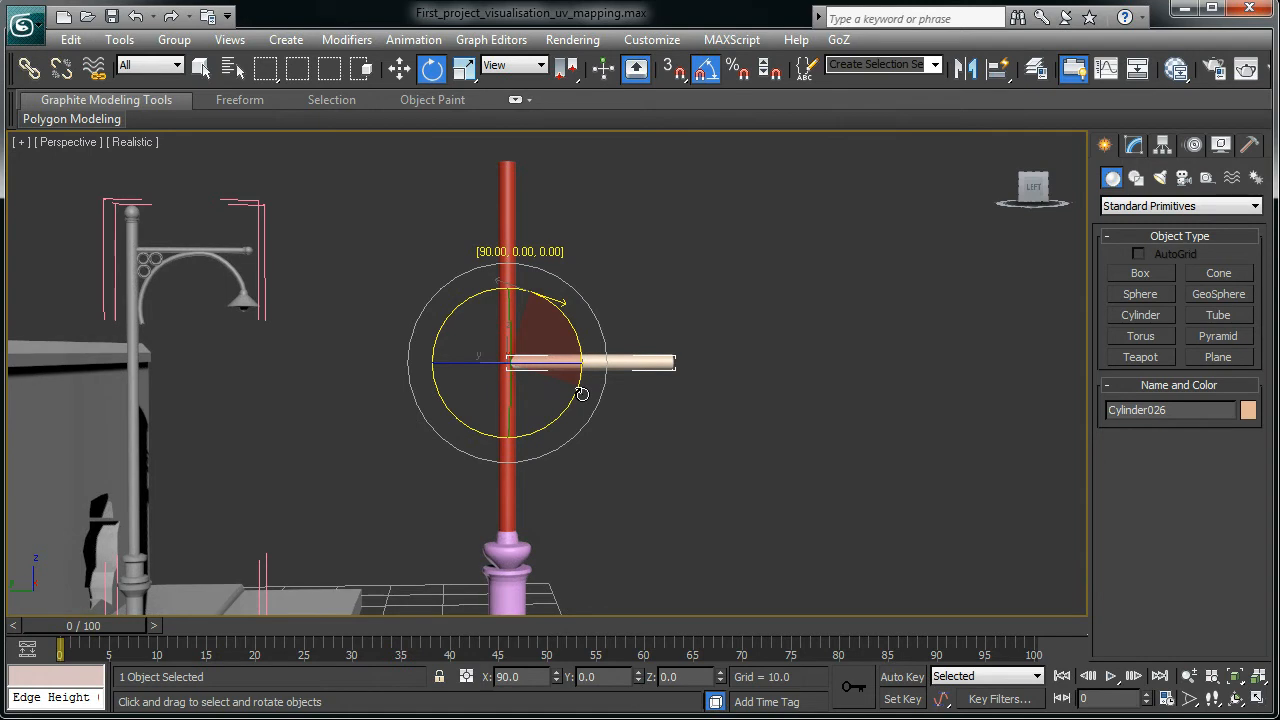
left_click_drag(582, 394, 582, 394)
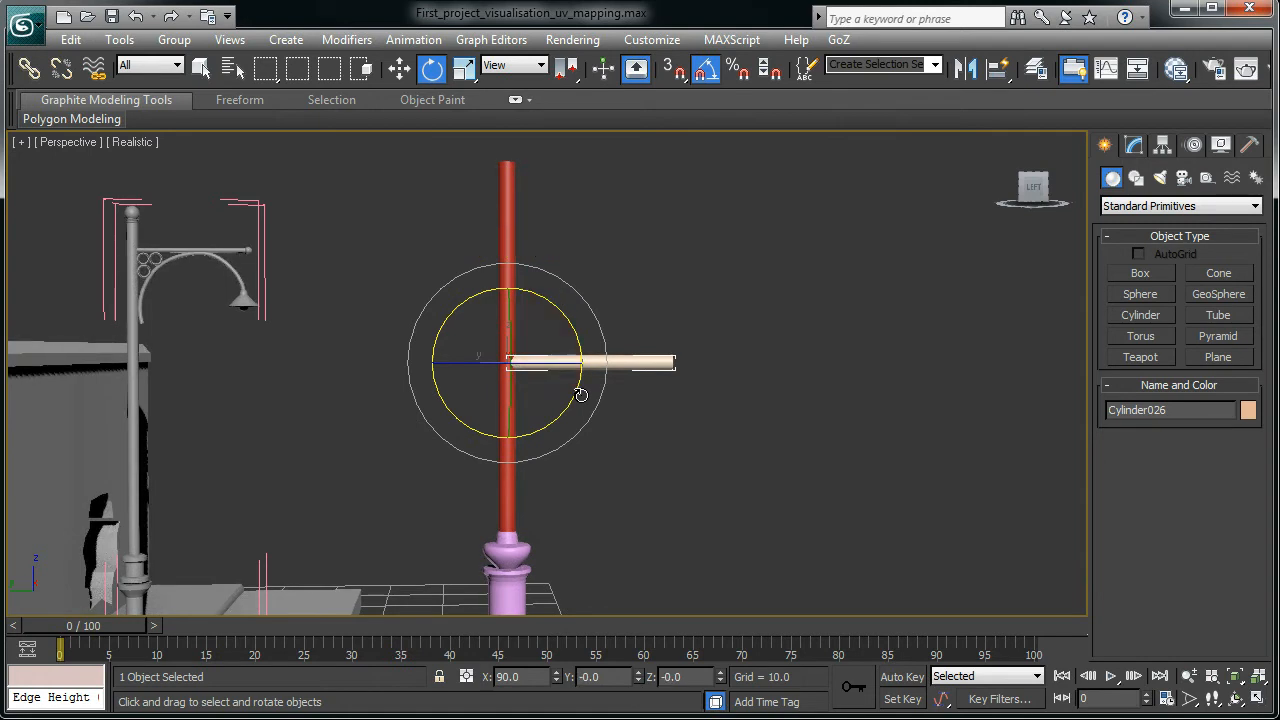
key("ctrl+z")
left_click_drag(550, 302, 563, 316)
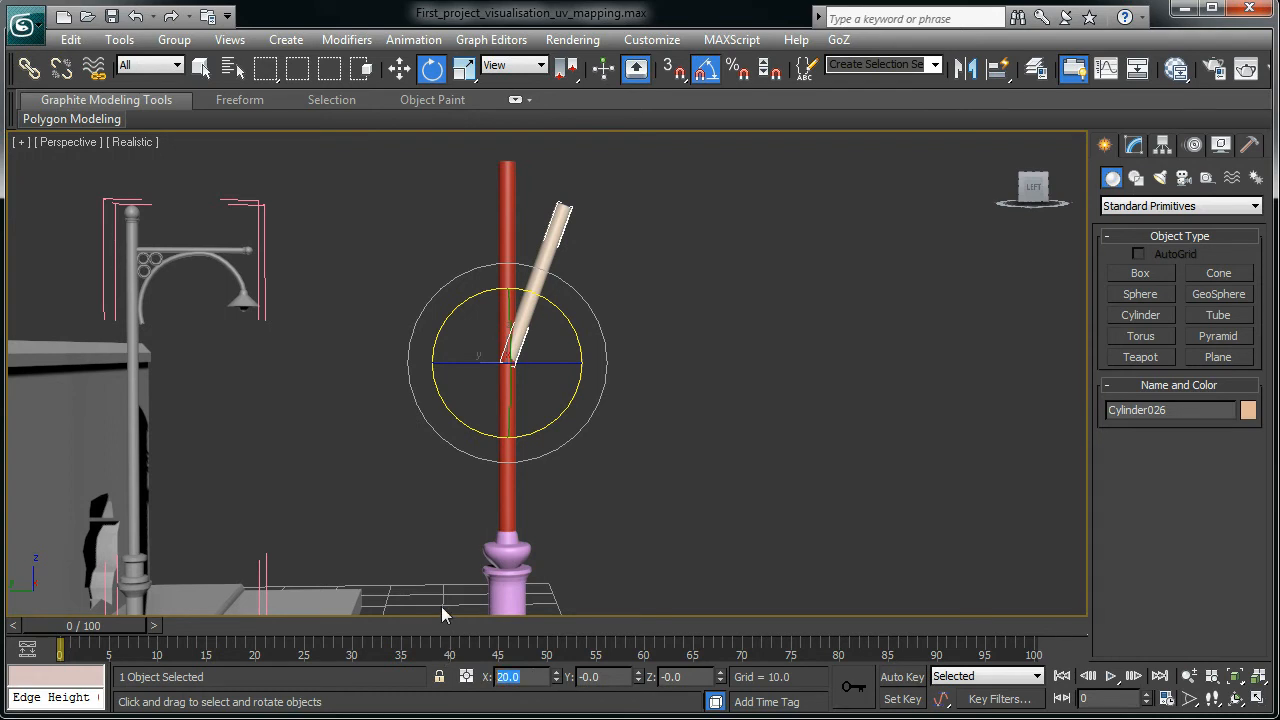
type("90")
key("Return")
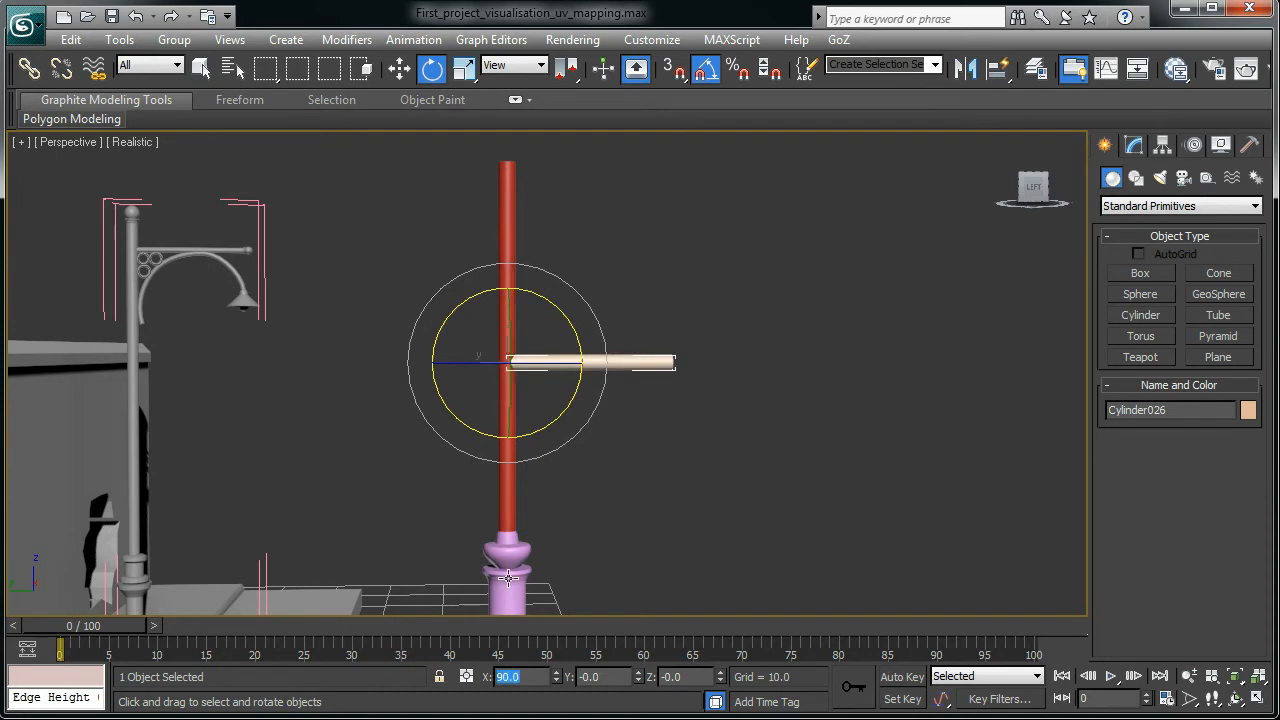
- Raise the horizontal cylinder along Z to about 57.8, near the top of the red pole
middle_click_drag(669, 447, 540, 404, "alt")
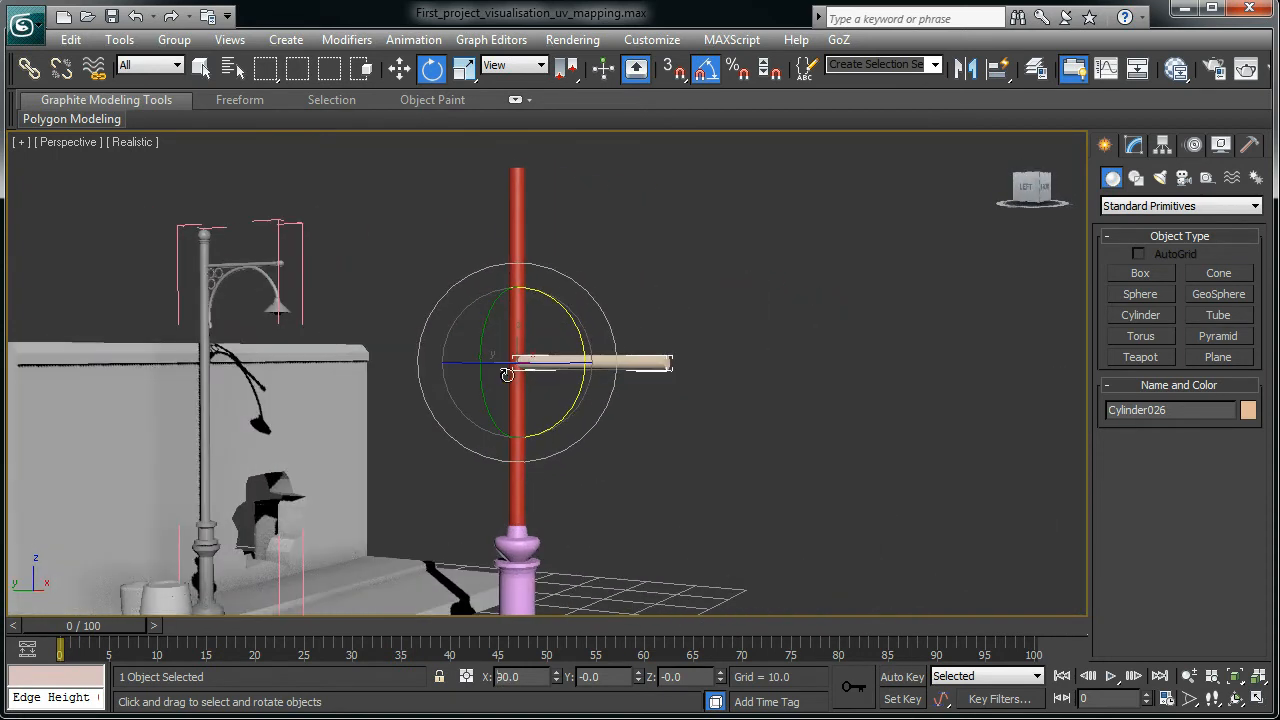
scroll(618, 398, "down", 5)
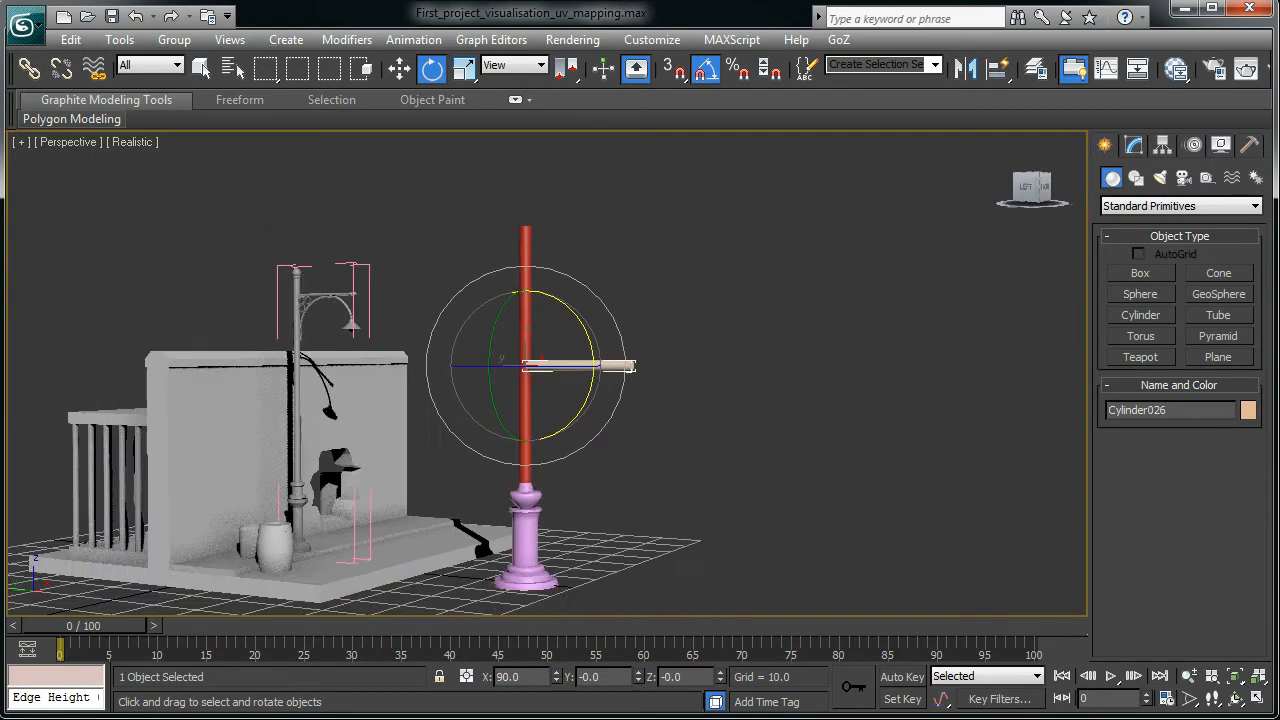
key("w")
left_click_drag(527, 316, 529, 239)
middle_click_drag(548, 340, 614, 361, "alt")
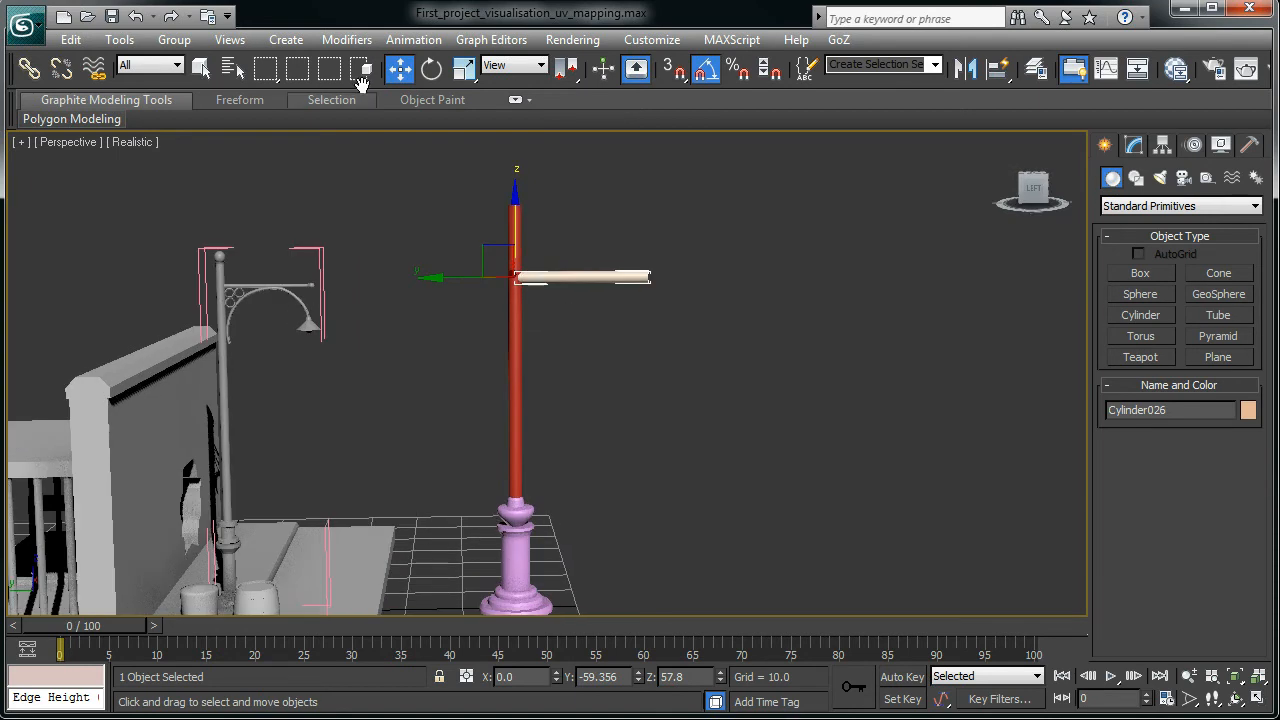
- Shrink the Cylinder026 arm to 76.774% in X and Y, making it thinner and shorter
left_click(463, 68)
middle_click_drag(514, 326, 563, 280, "alt")
left_click_drag(567, 249, 564, 313)
middle_click_drag(564, 313, 449, 289, "alt")
key("r")
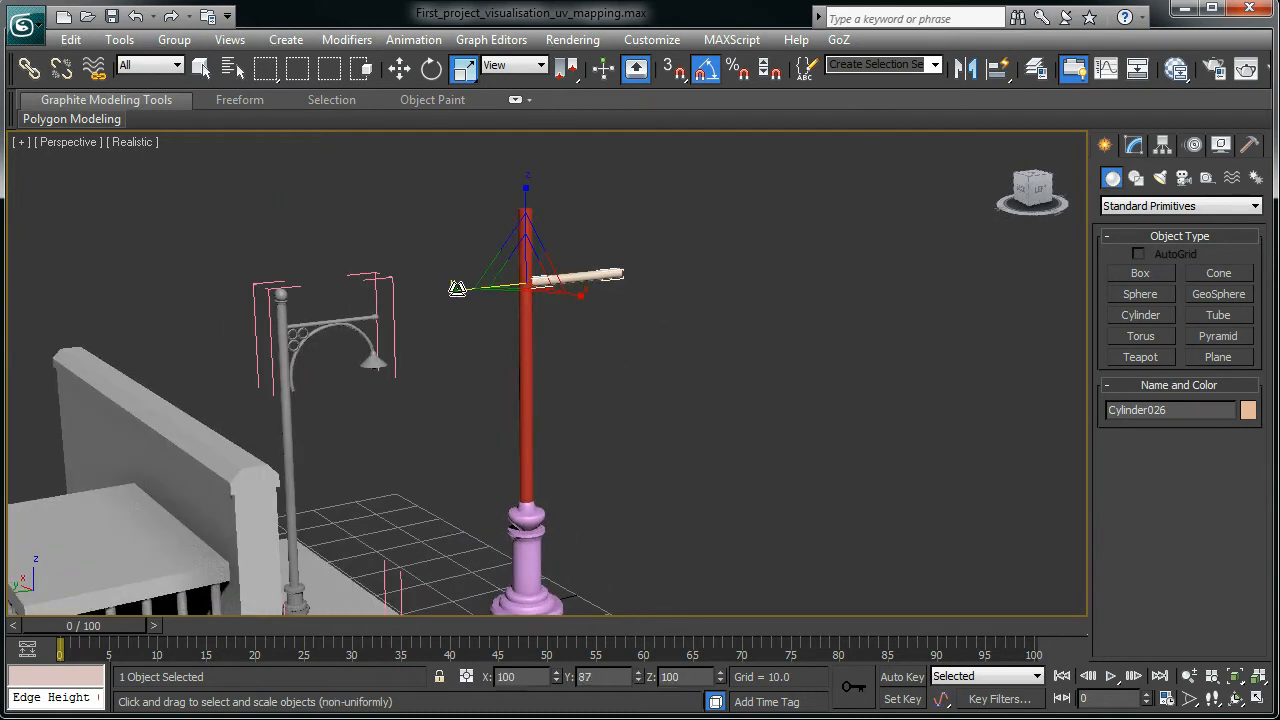
key("r")
middle_click_drag(560, 337, 507, 340, "alt")
middle_click_drag(646, 370, 608, 350, "alt")
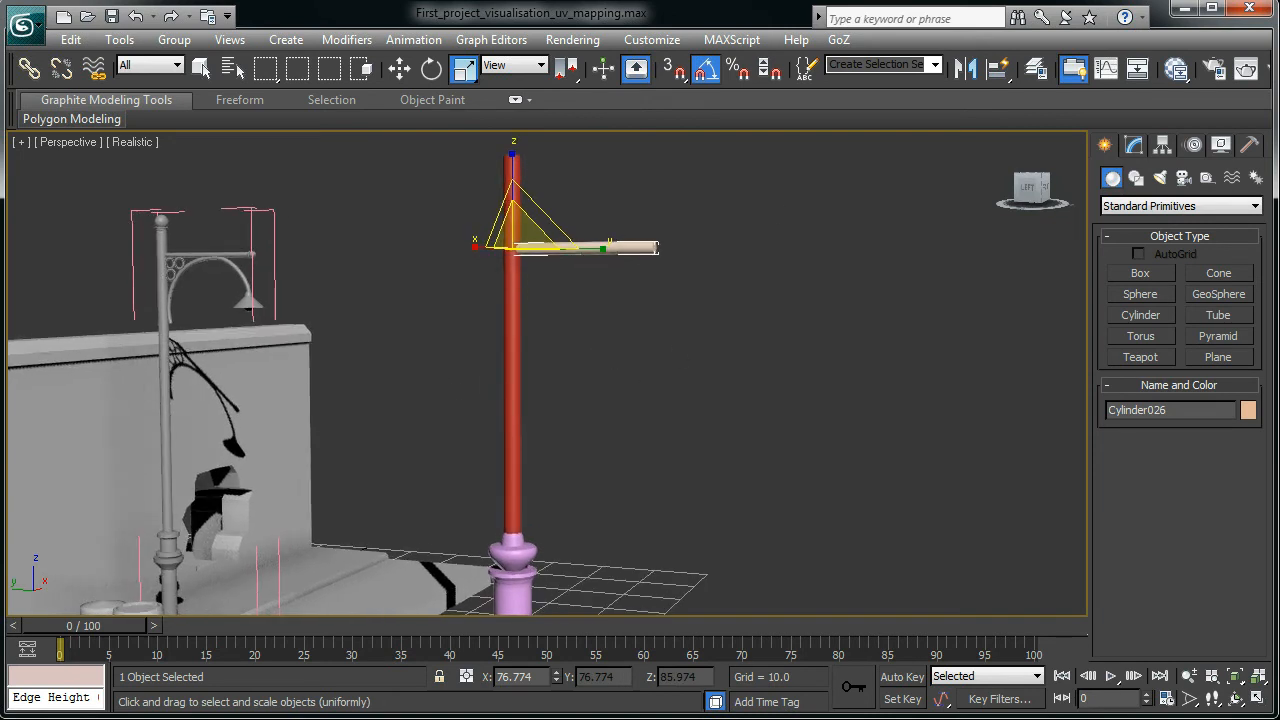
scroll(586, 361, "up", 2)
middle_click_drag(600, 329, 607, 450)
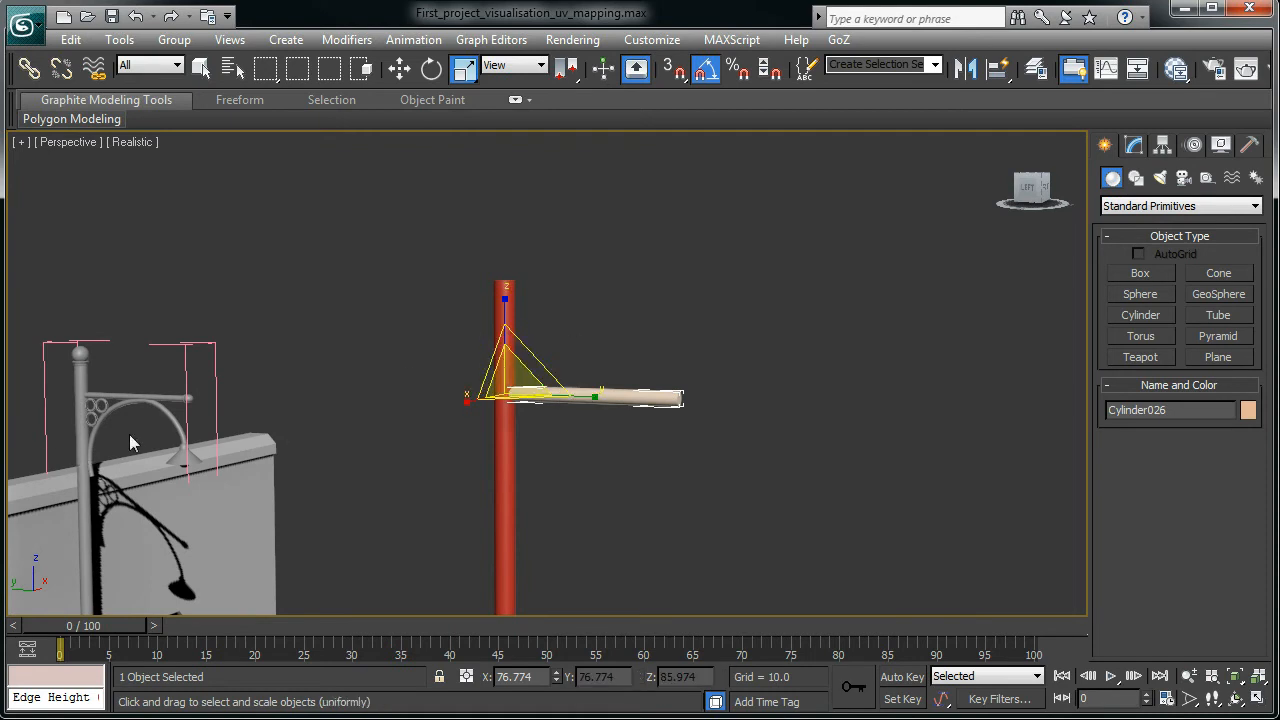
middle_click_drag(129, 434, 549, 518)
- Select the existing lamp's Arc001 bracket and collapse its Editable Spline entry in the Modify panel
scroll(549, 518, "up", 5)
scroll(588, 456, "up", 1)
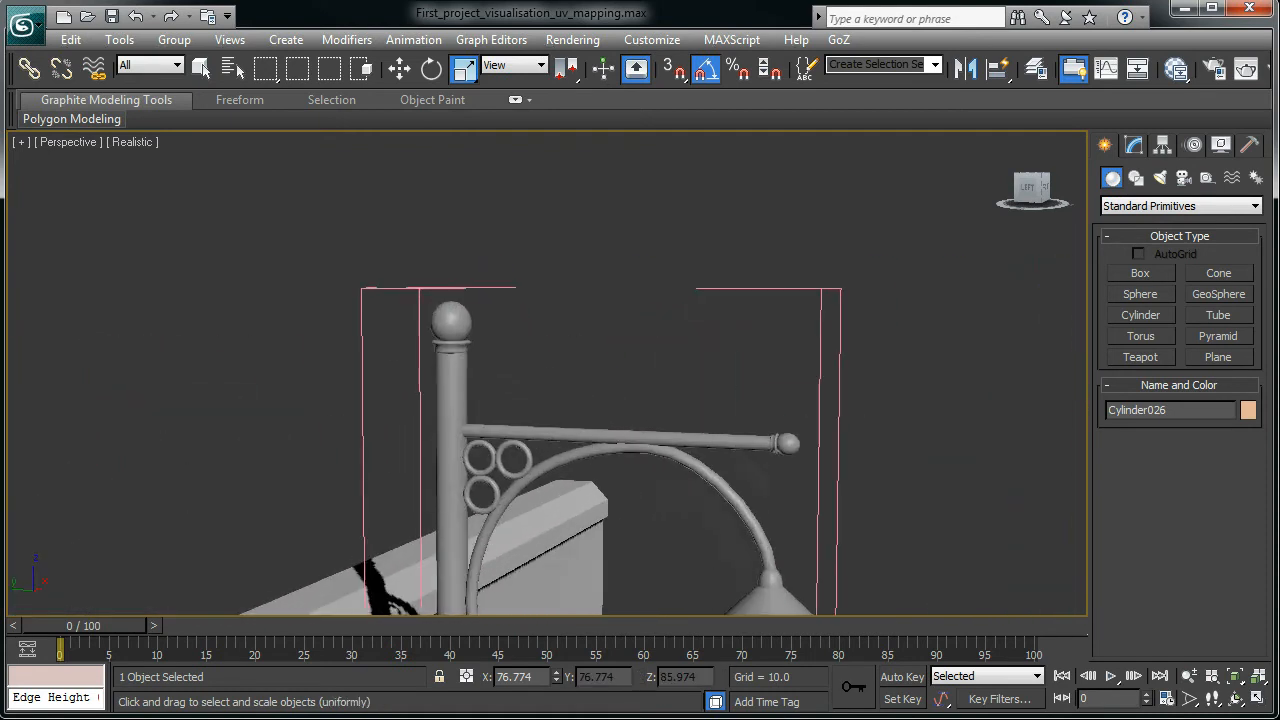
left_click(586, 453)
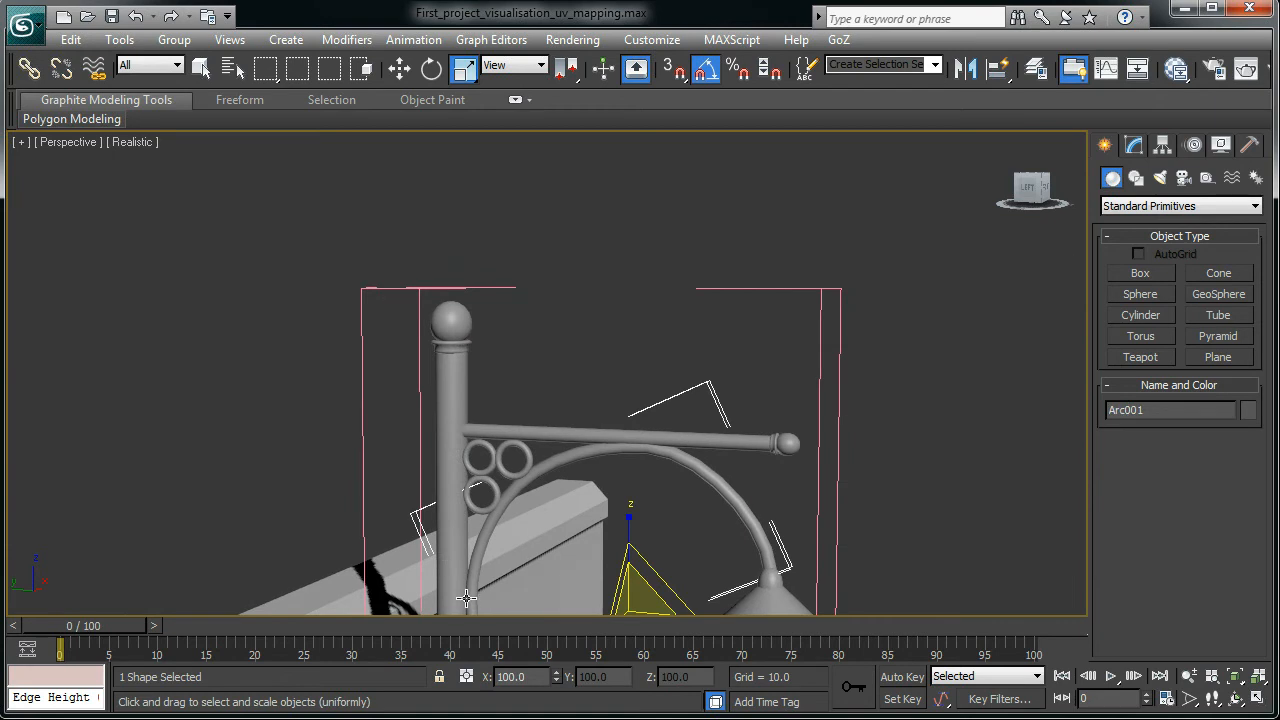
scroll(545, 490, "down", 2)
middle_click_drag(538, 514, 538, 405)
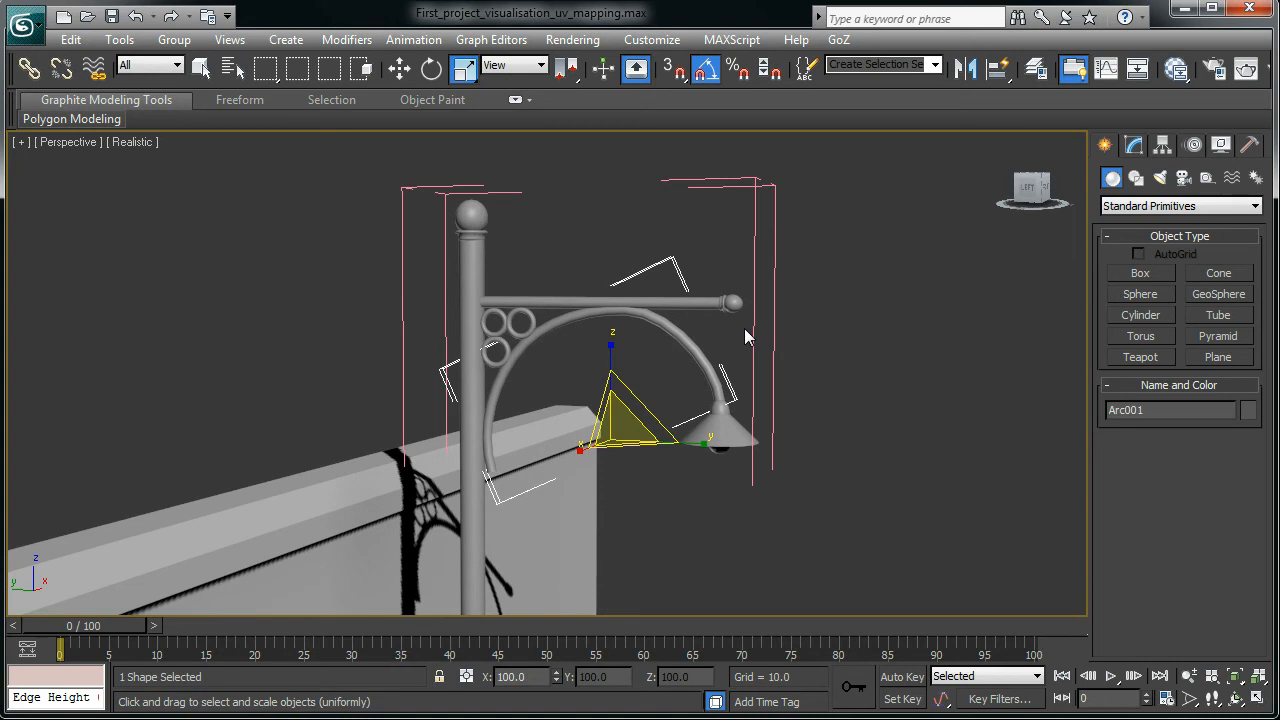
left_click(1133, 146)
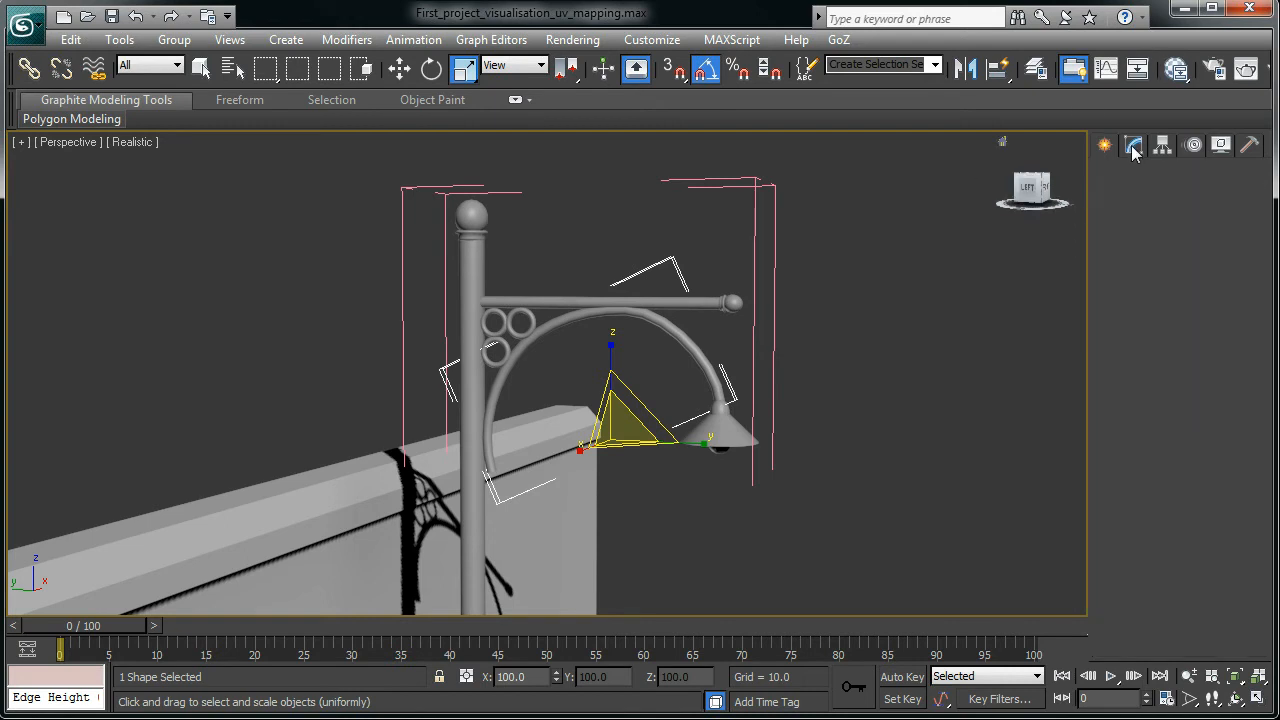
left_click(1161, 147)
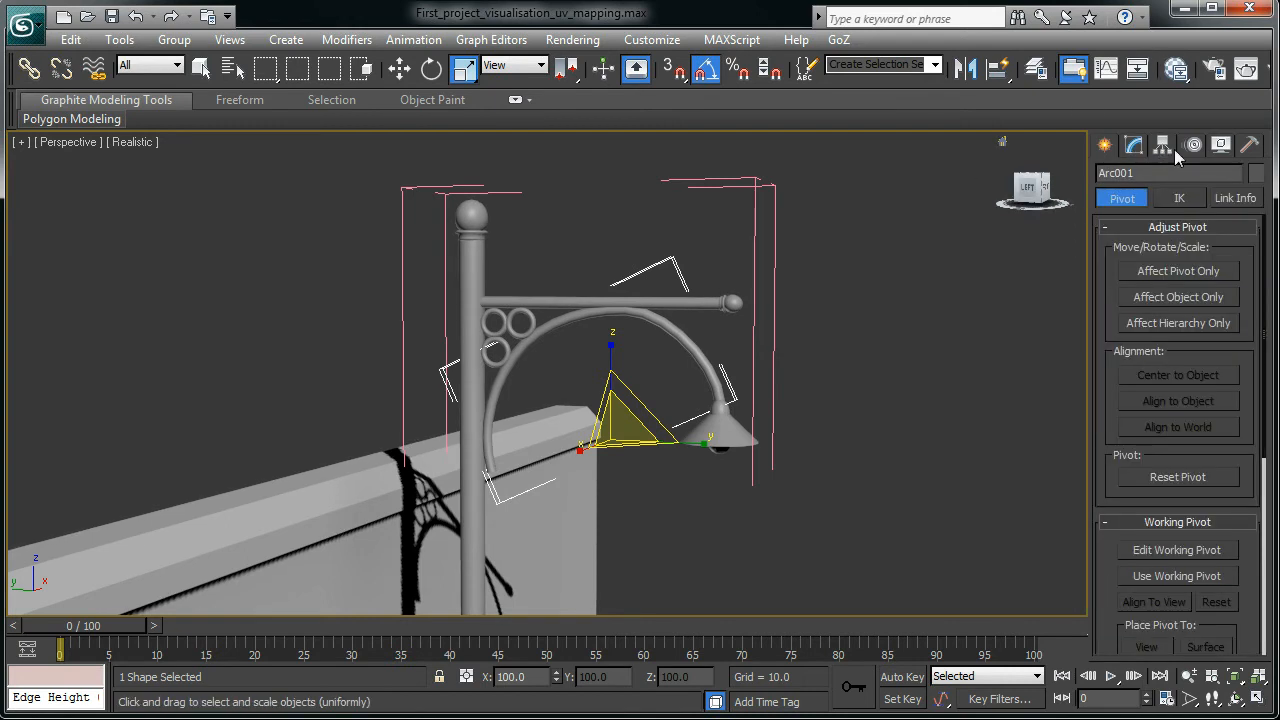
left_click(1136, 147)
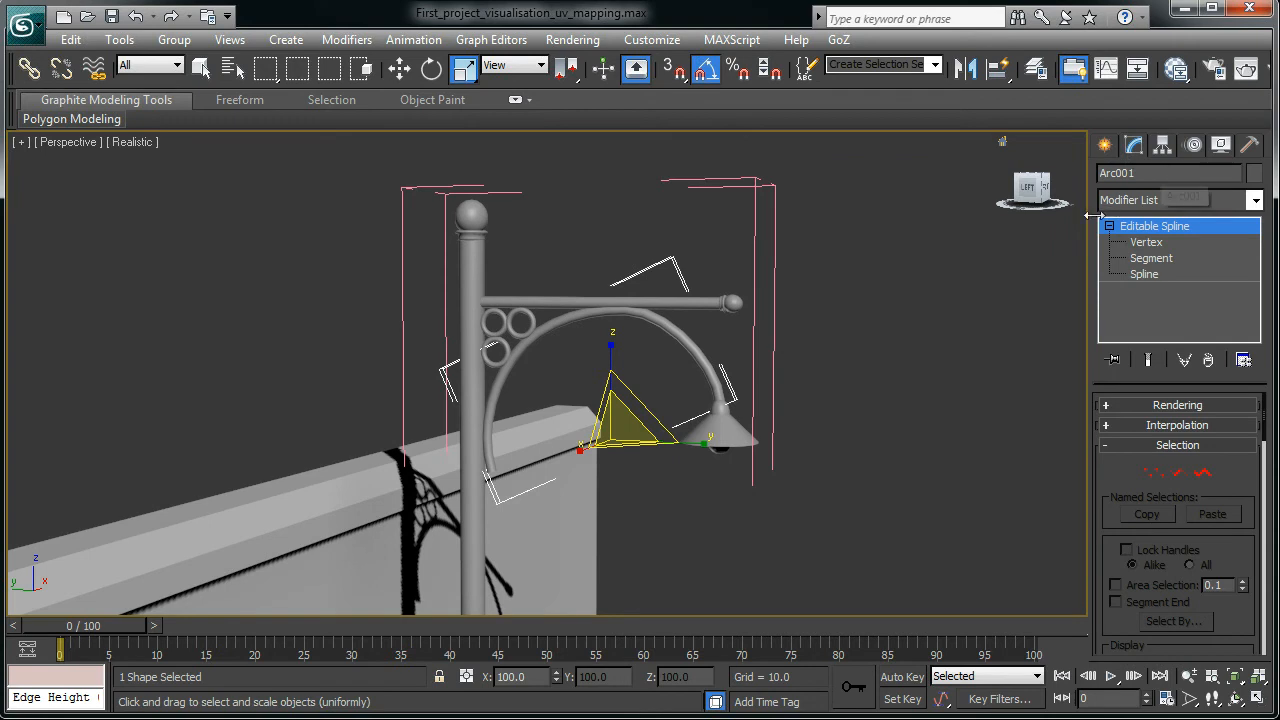
left_click(1109, 227)
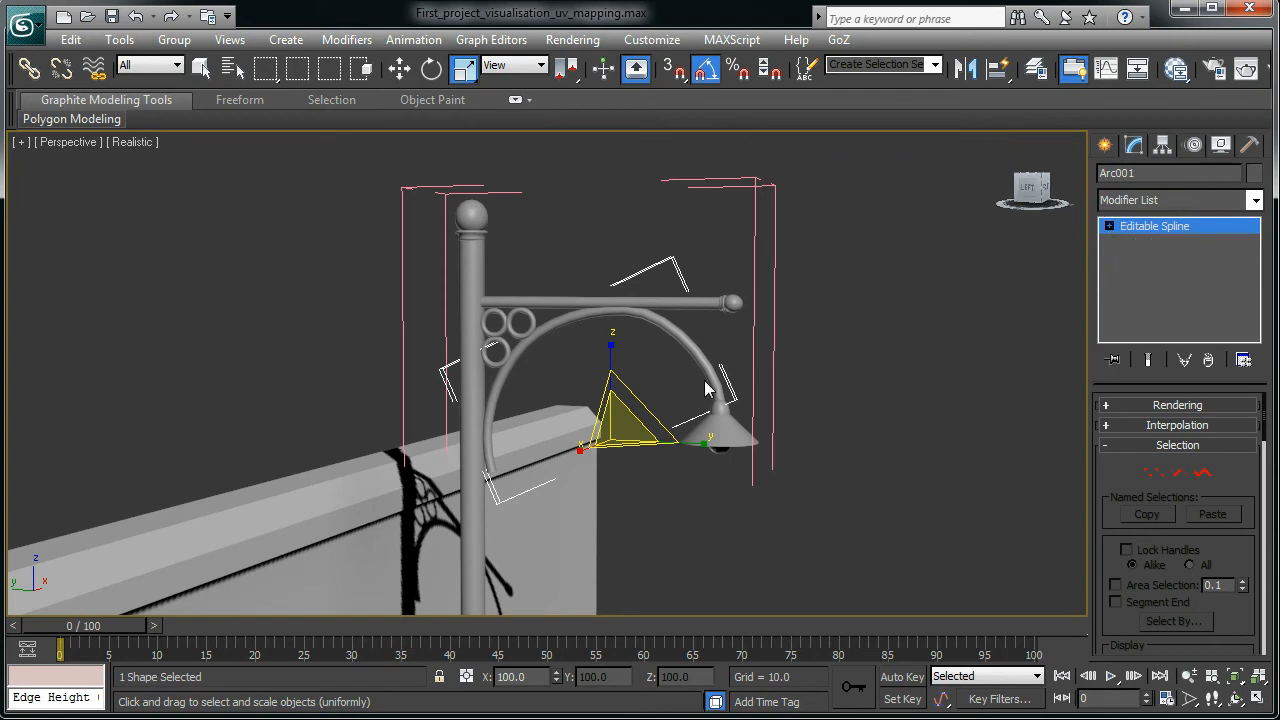
scroll(786, 334, "down", 5)
middle_click_drag(749, 357, 538, 351)
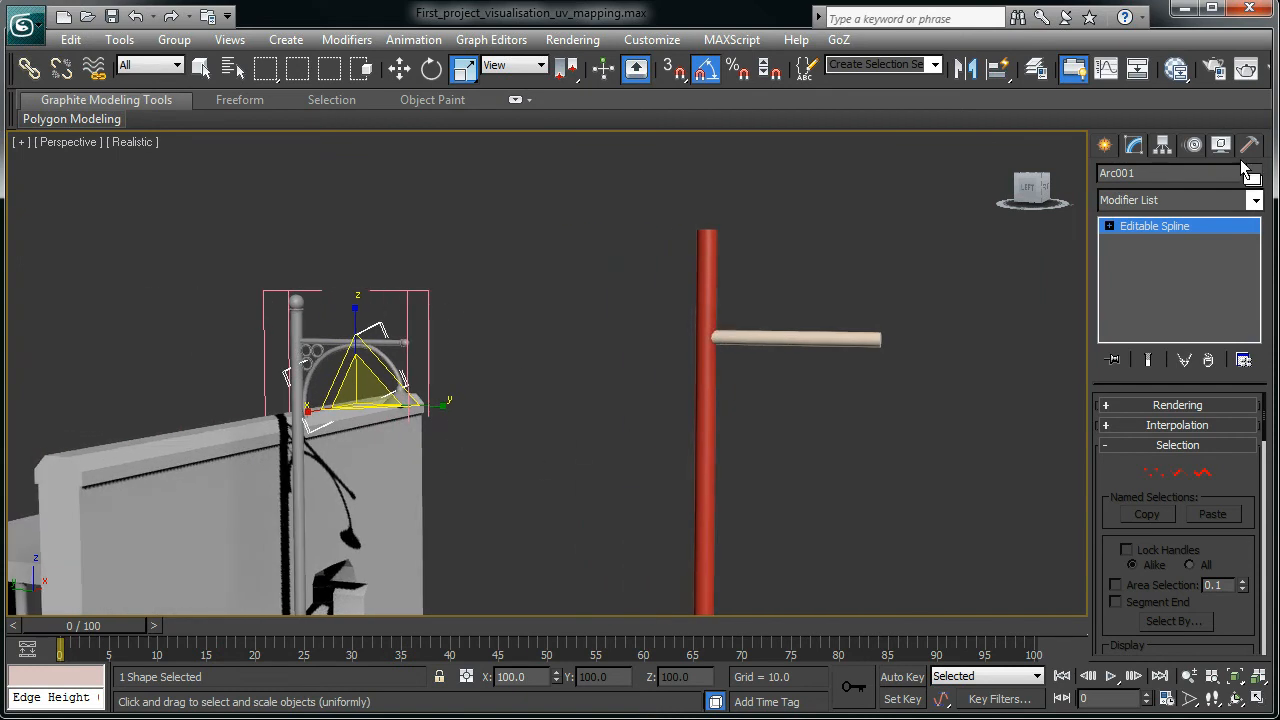
- Show four viewports, make the Left view active, and pick the Arc spline tool
left_click(1106, 147)
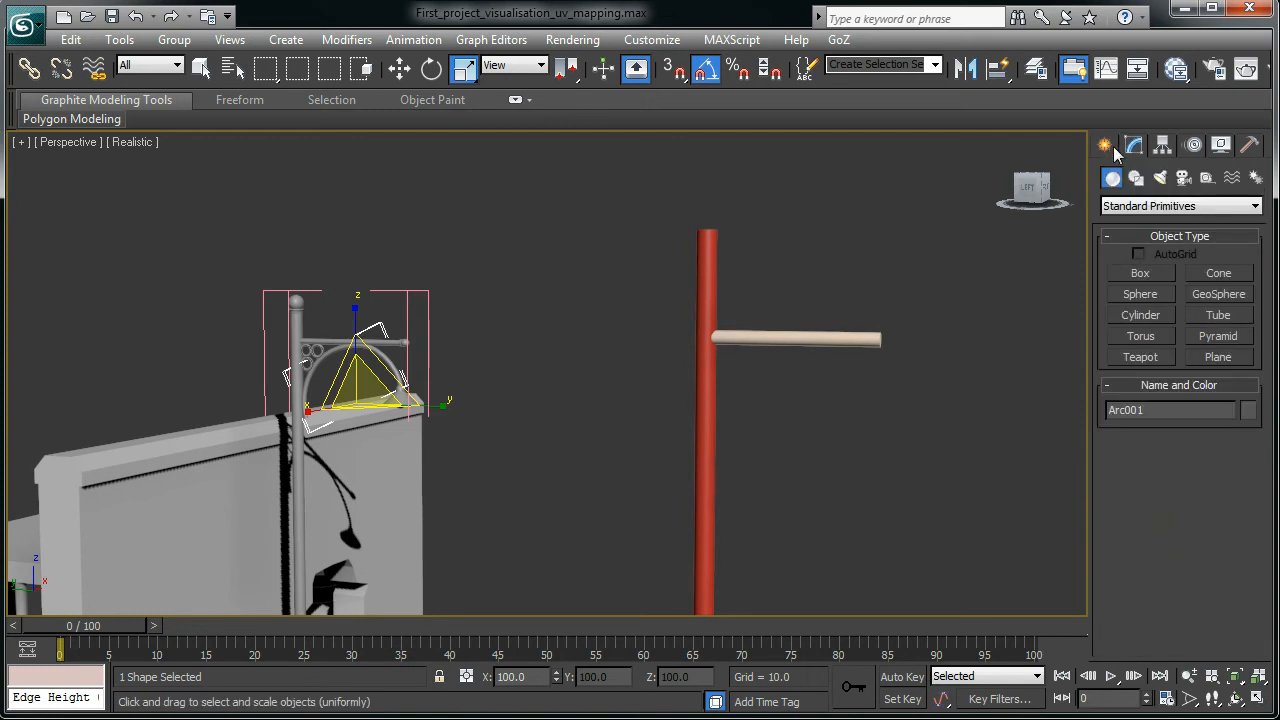
key("alt+w")
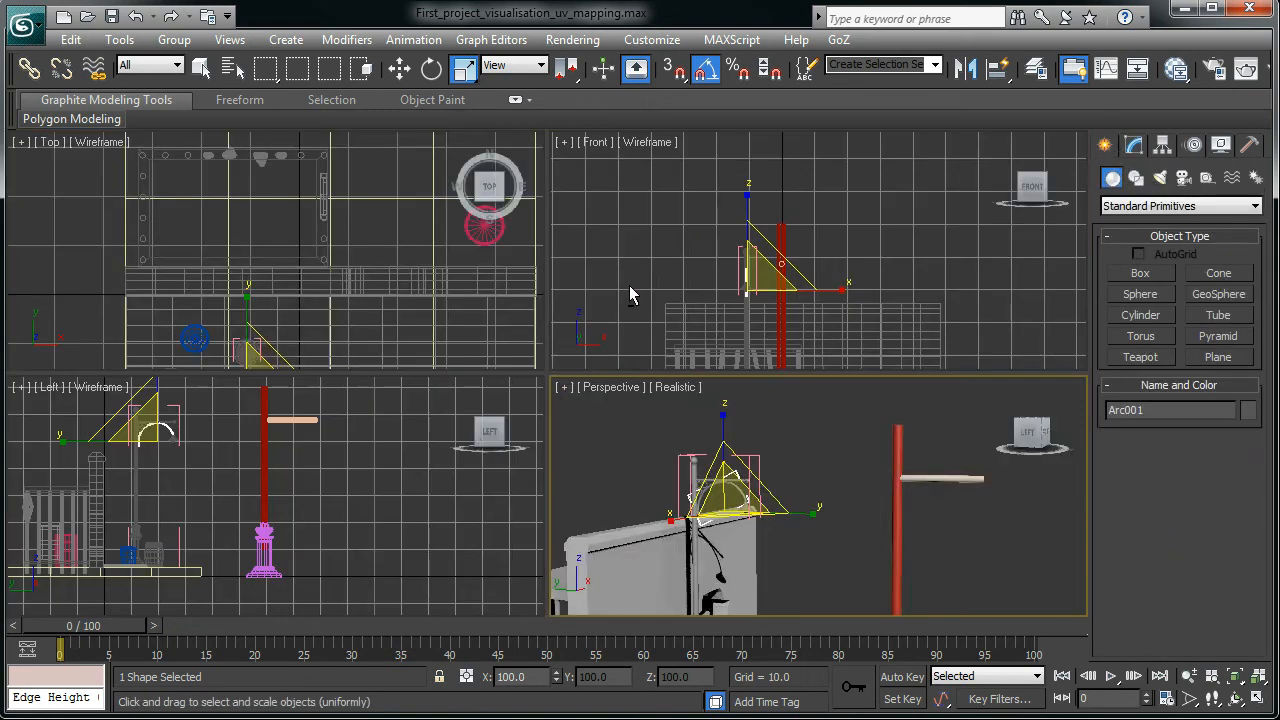
right_click(374, 495)
middle_click_drag(371, 468, 351, 543)
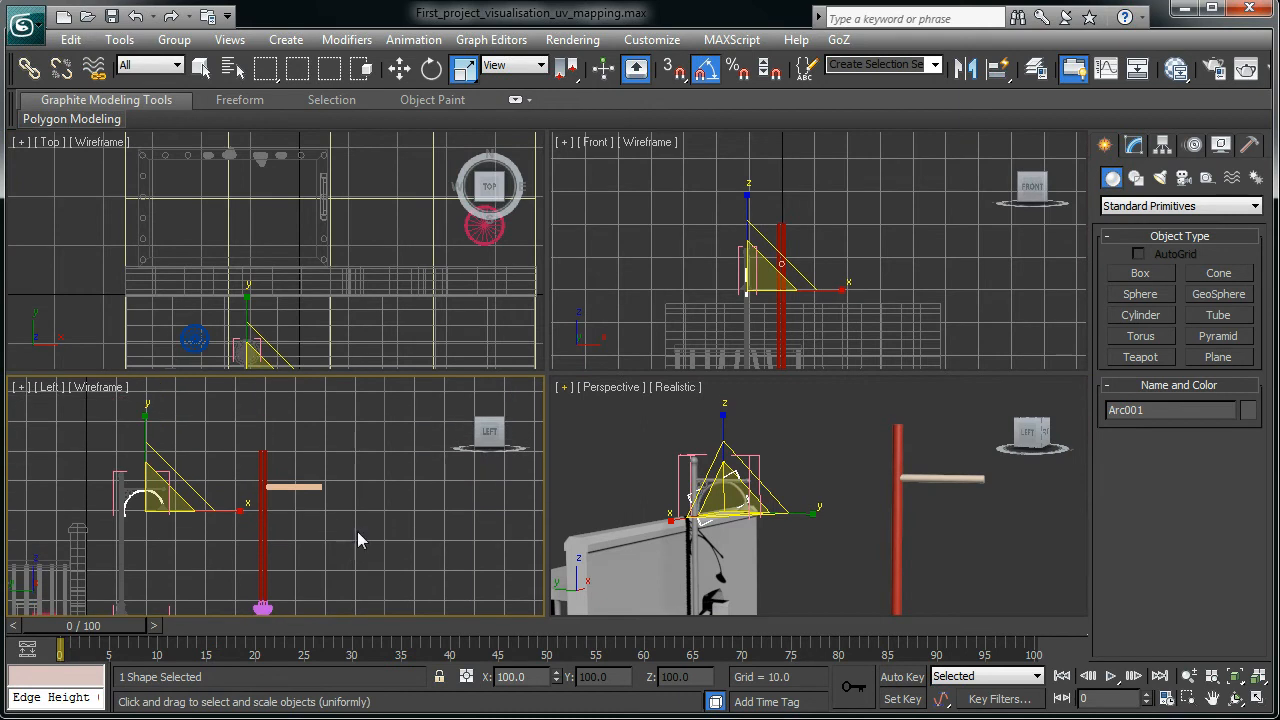
left_click(1135, 178)
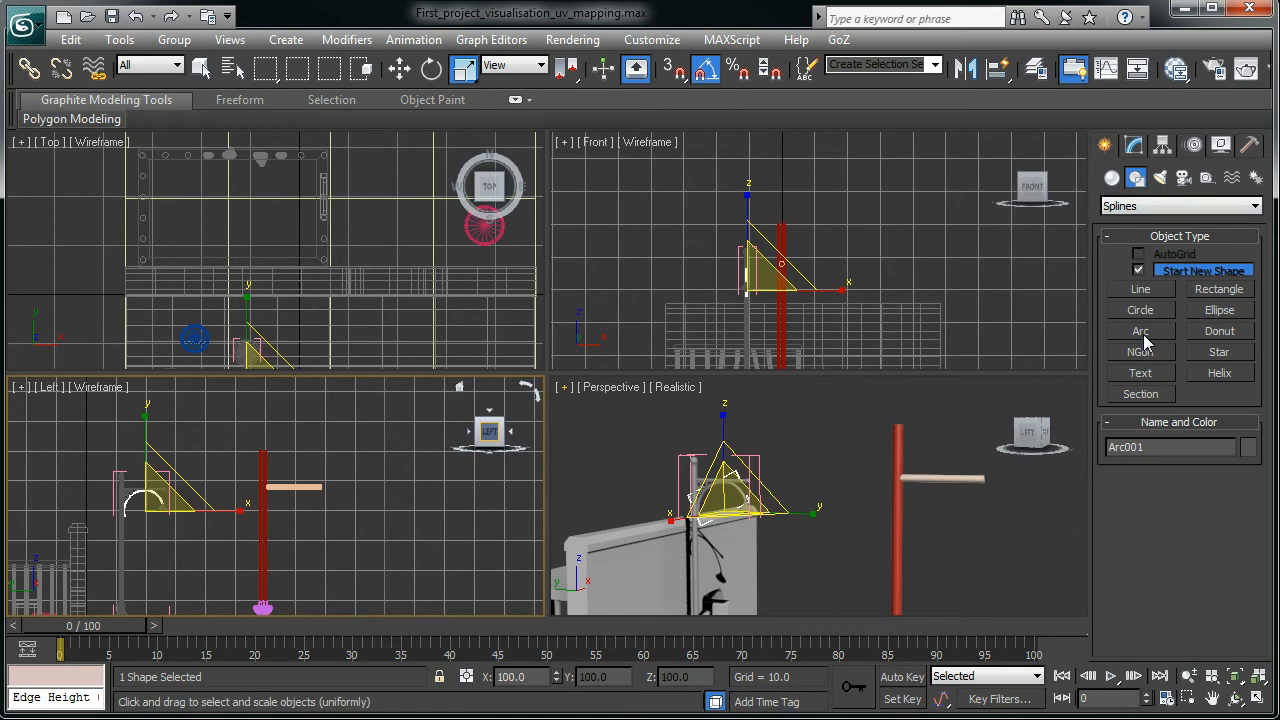
left_click(1143, 333)
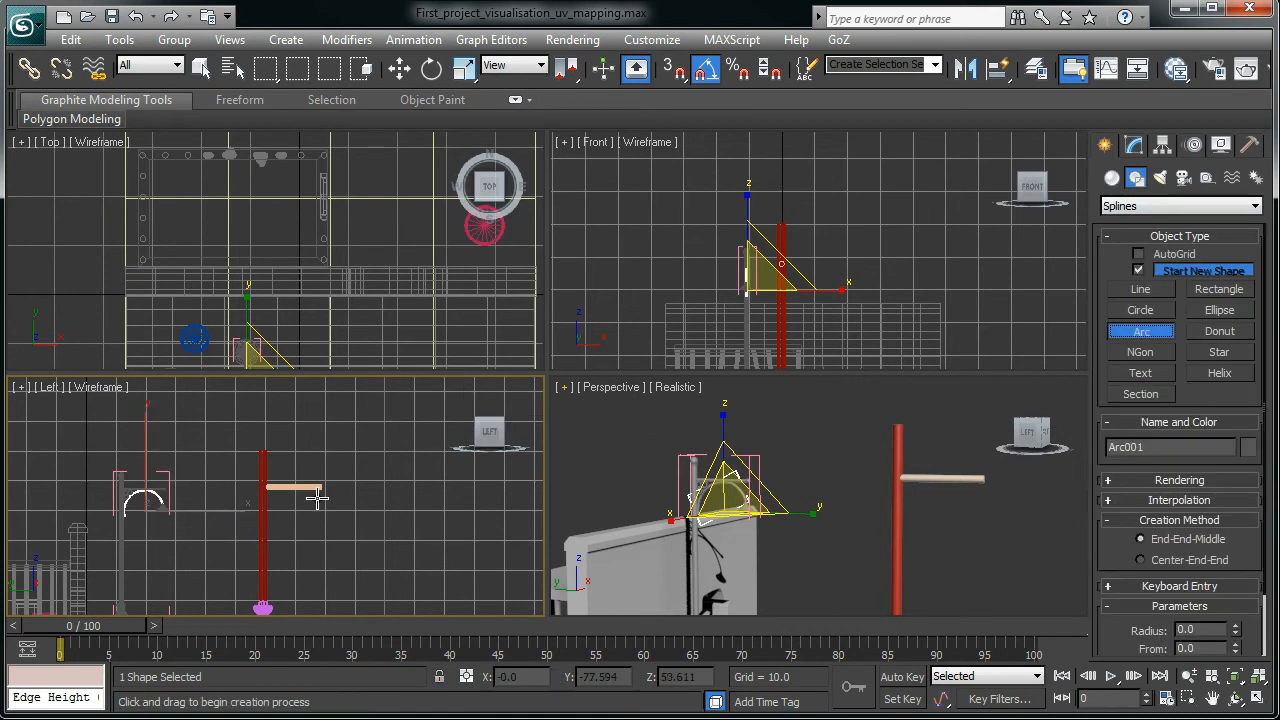
- In the maximized Left view, draw Arc002 (radius 14.164) curving from the pole to the arm's end
key("alt")
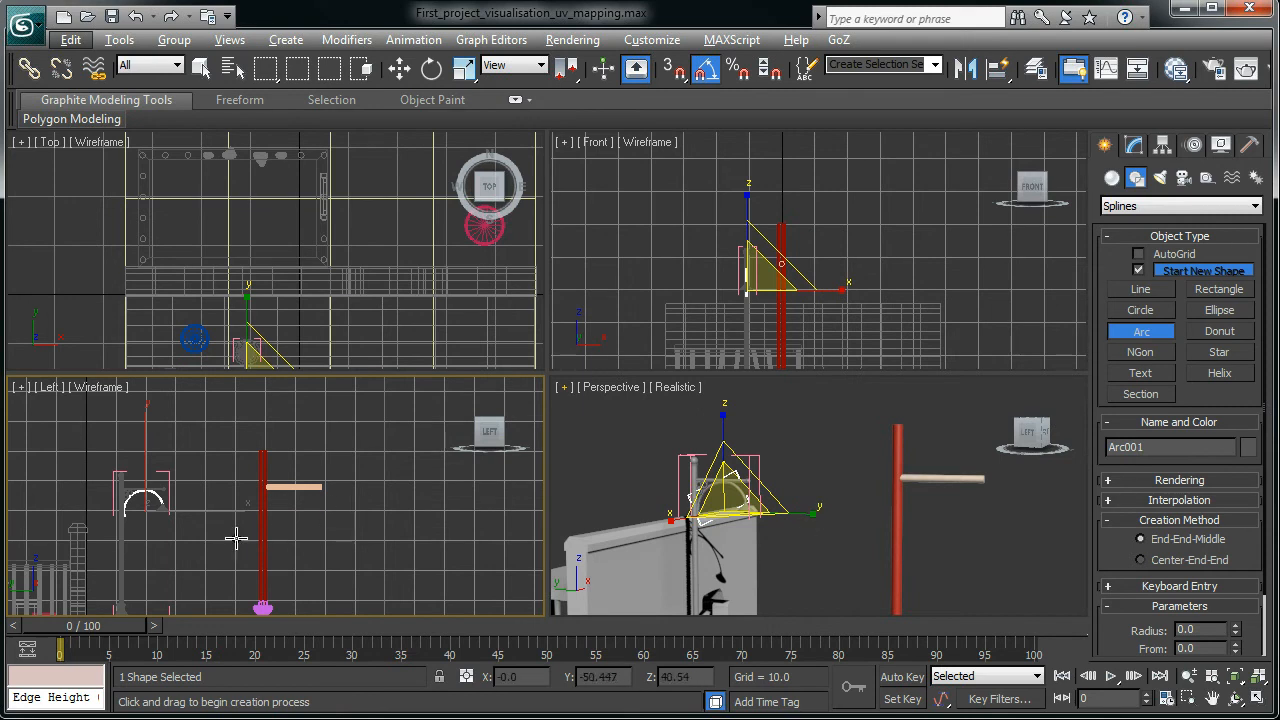
scroll(263, 529, "up", 1)
scroll(273, 496, "down", 1)
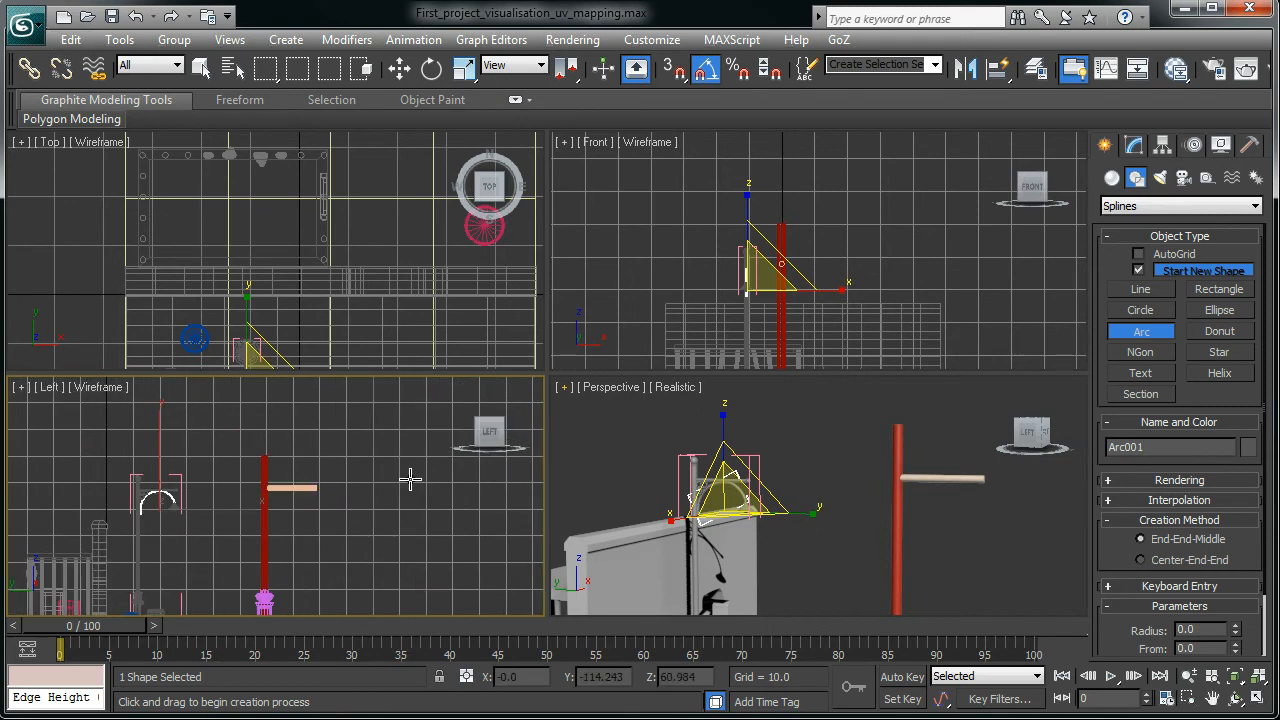
key("alt+w")
scroll(484, 458, "up", 2)
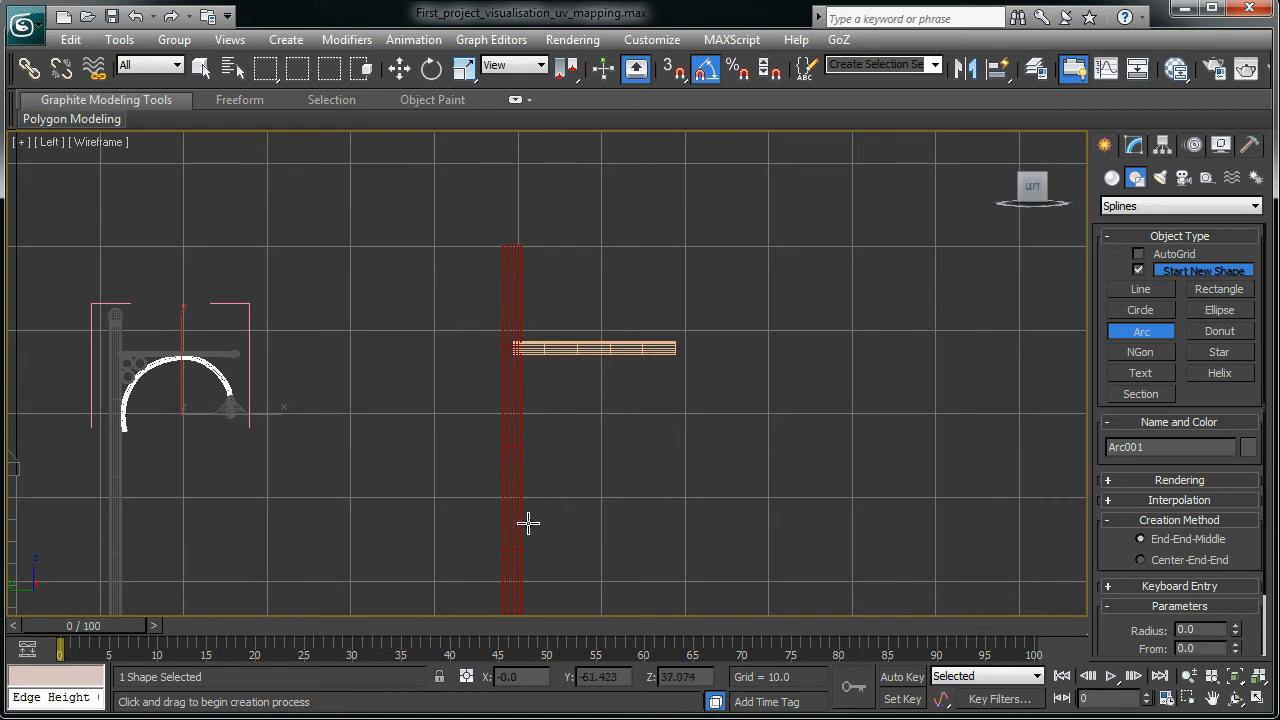
left_click_drag(519, 494, 660, 356)
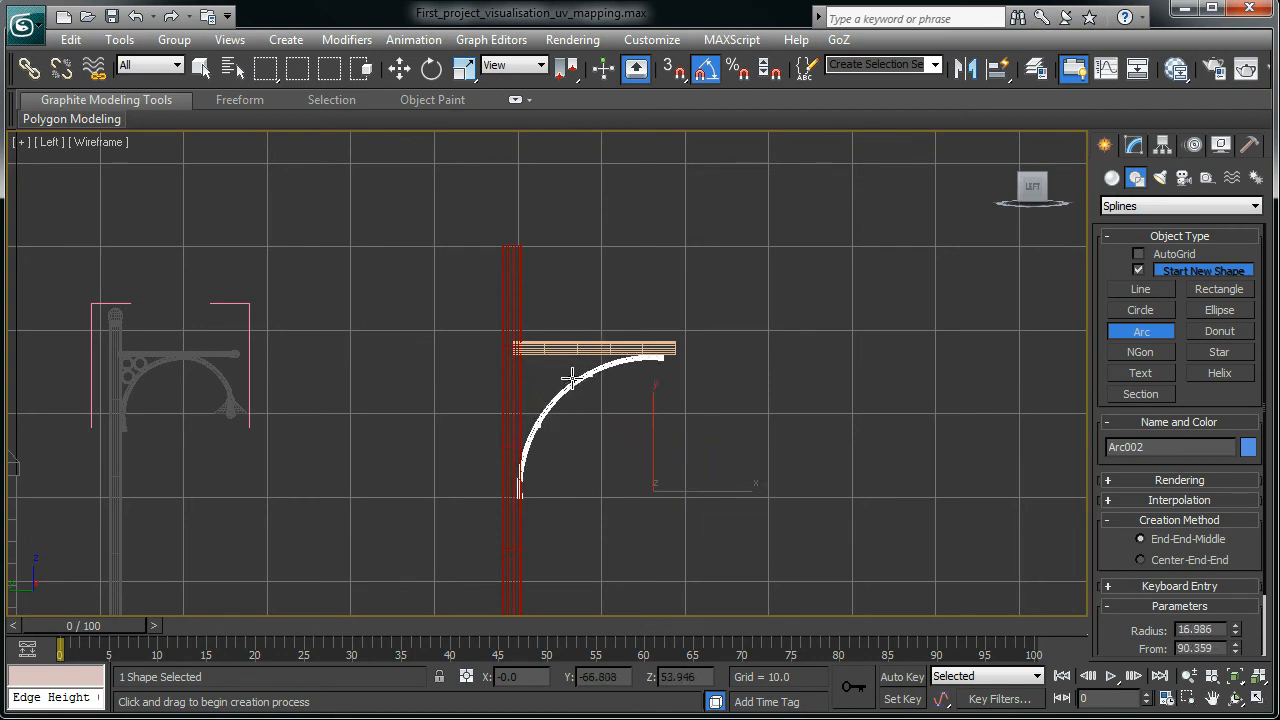
left_click(563, 376)
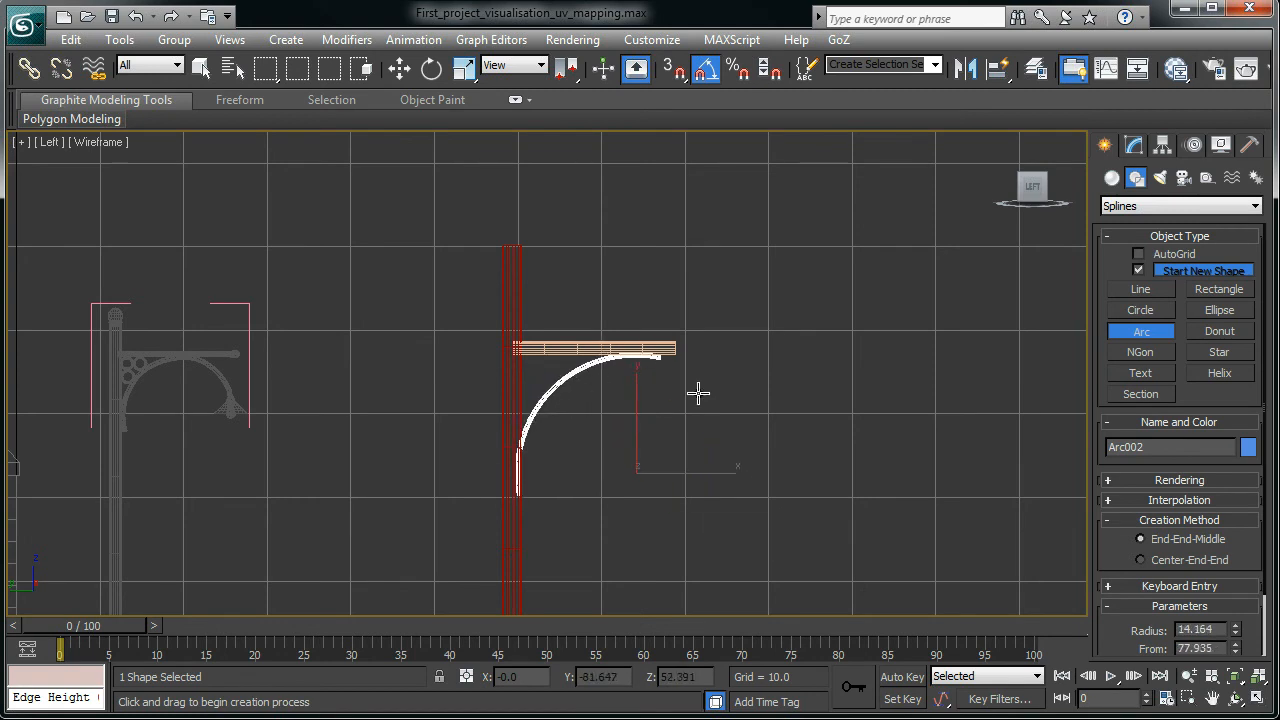
left_click(1134, 146)
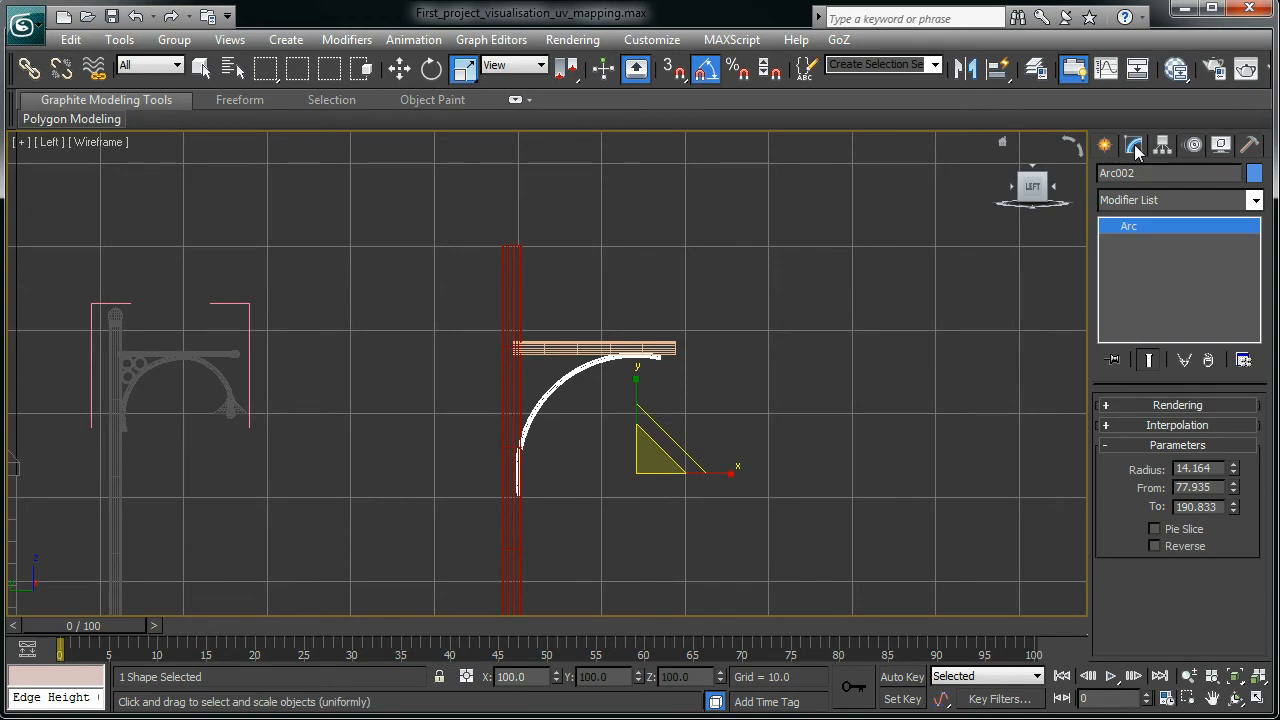
- Expand Arc002's Rendering rollout and frame the red pole in a maximized perspective view
left_click(1104, 402)
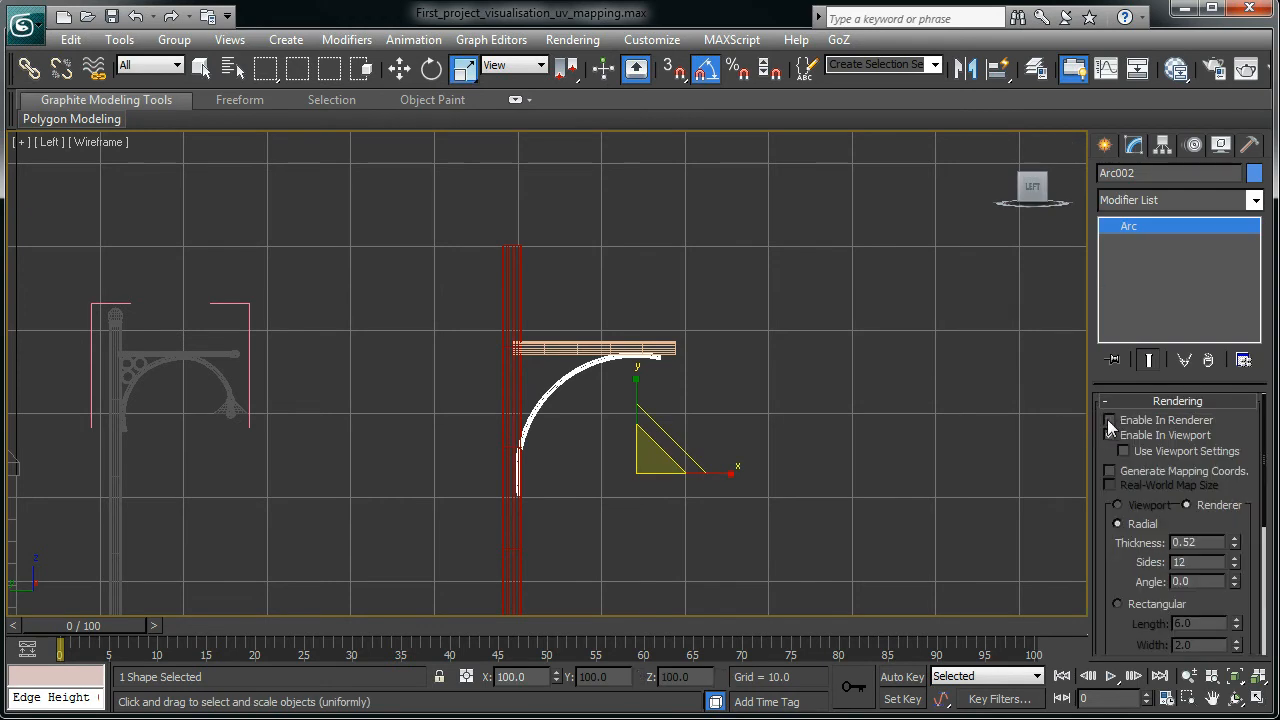
left_click(1110, 434)
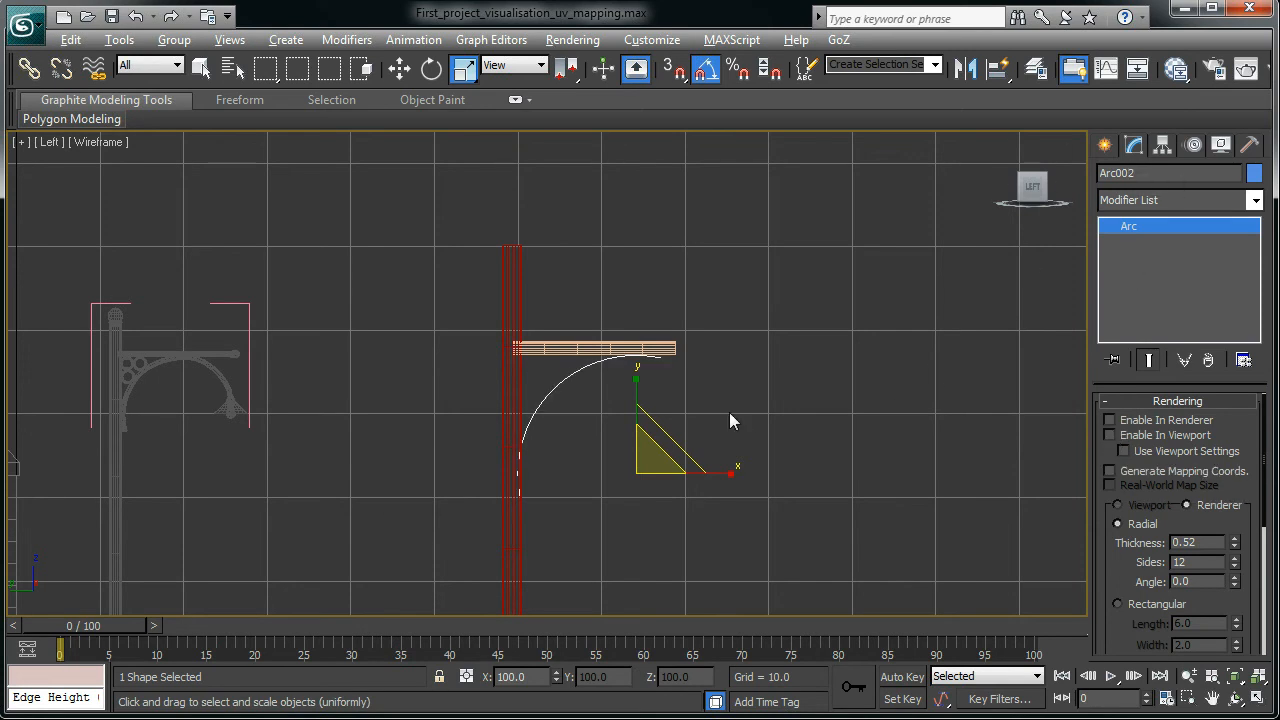
key("alt+w")
middle_click_drag(766, 530, 710, 497, "alt")
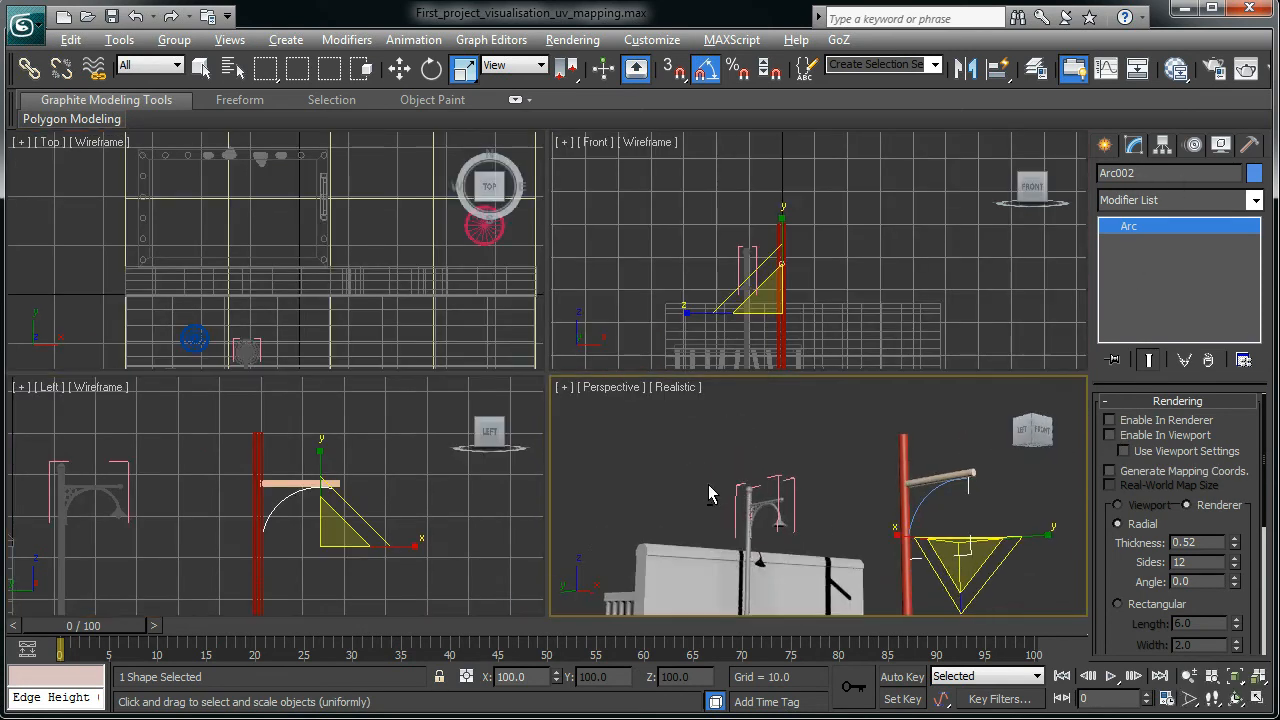
key("alt+w")
scroll(781, 501, "up", 5)
scroll(928, 438, "down", 2)
middle_click_drag(928, 438, 642, 391)
scroll(642, 391, "down", 4)
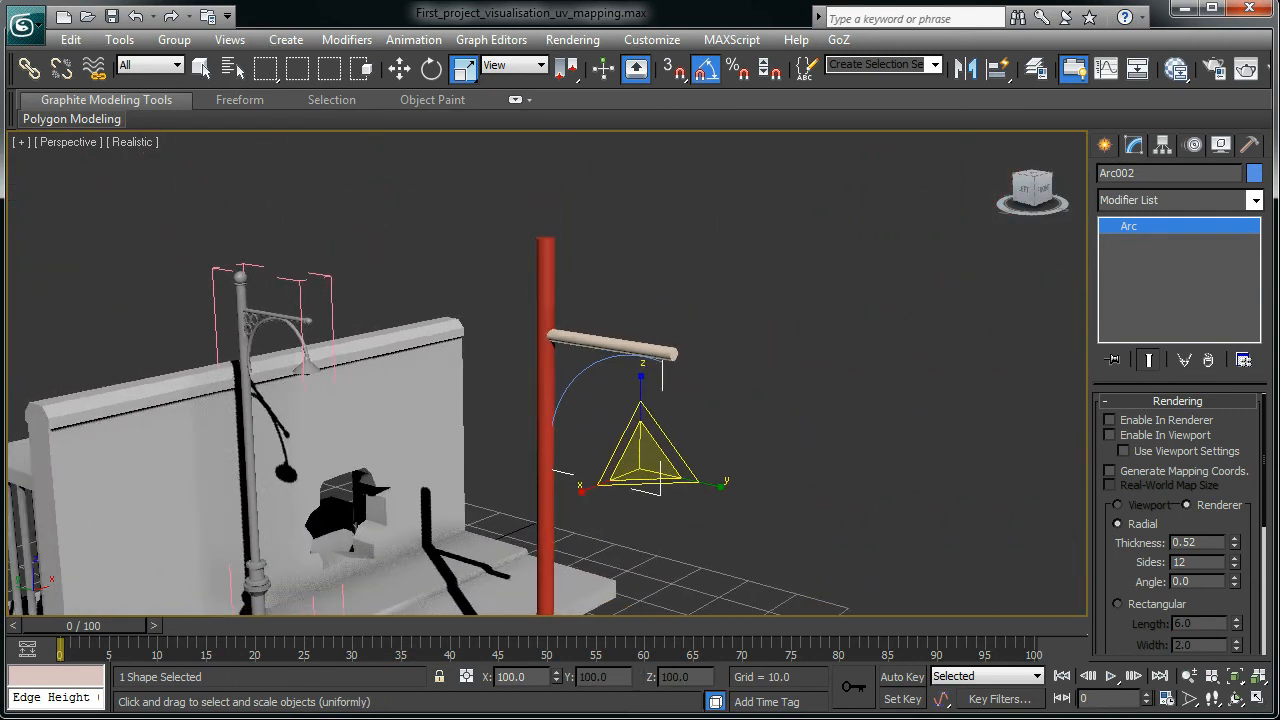
- Enable Arc002 in renderer and viewport as a 0.52-thick, 12-sided tube, with Edged Faces on
left_click(1111, 404)
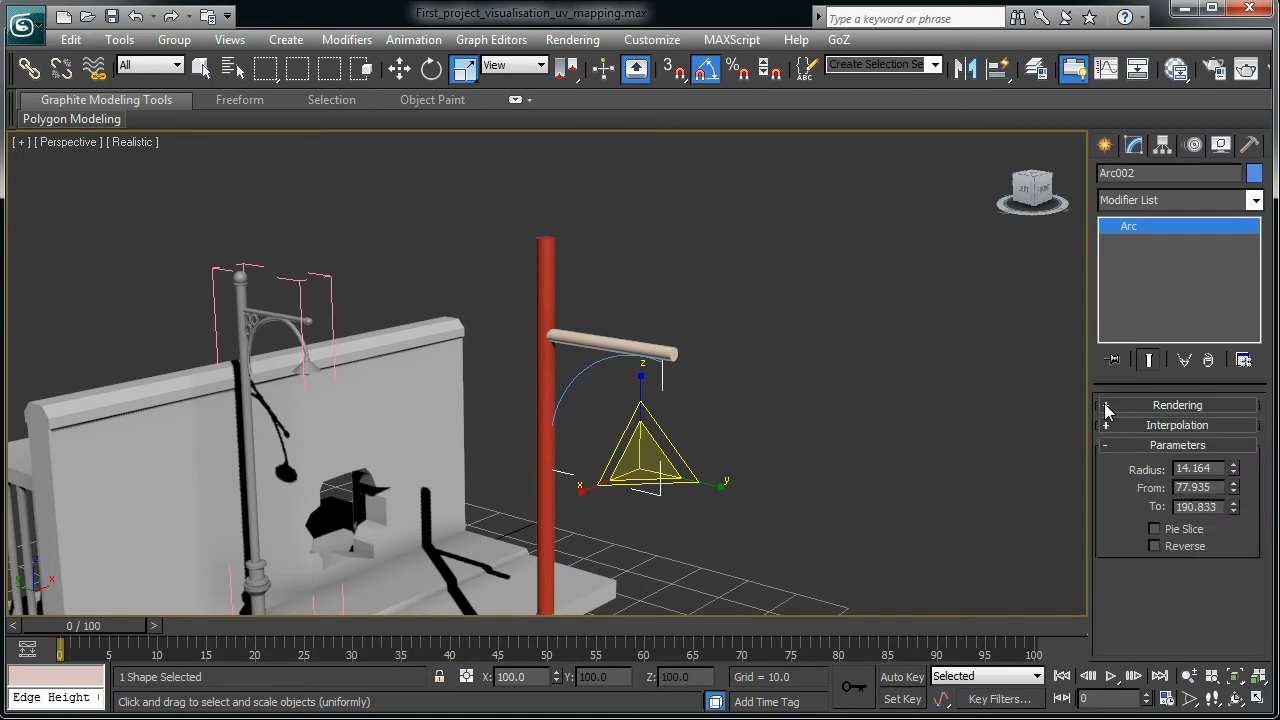
left_click(1108, 405)
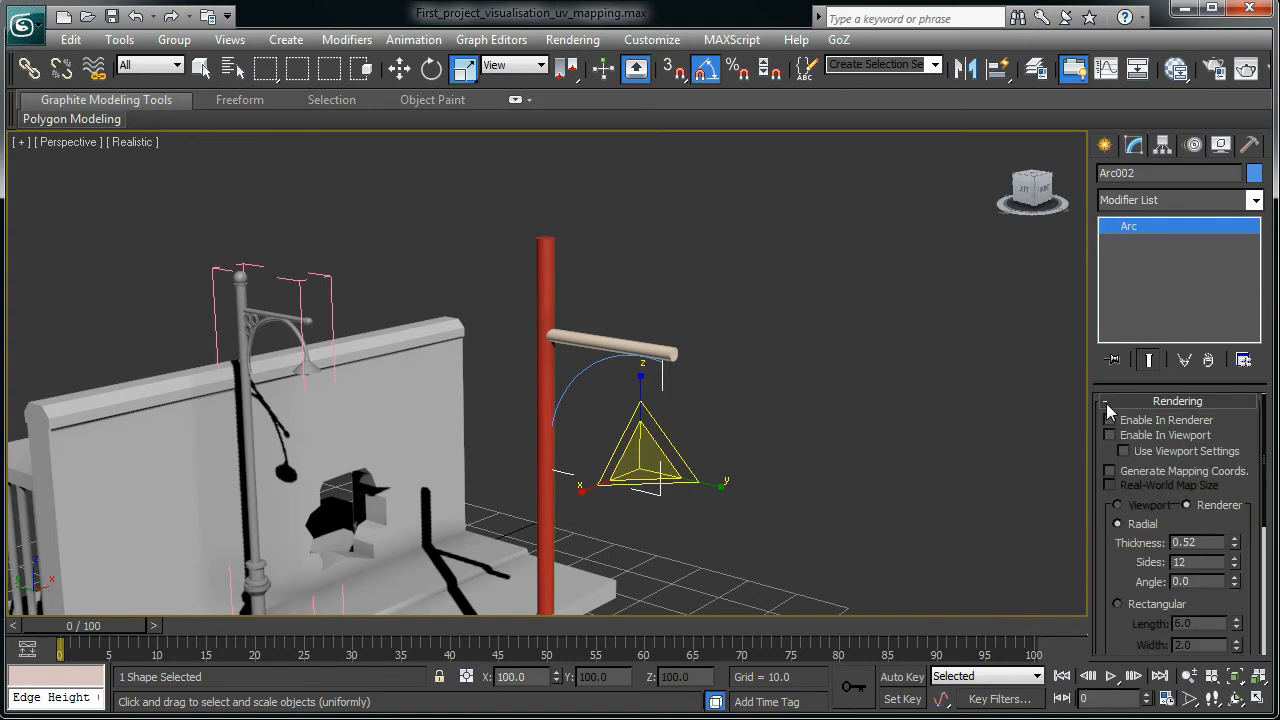
left_click(1111, 419)
left_click(1110, 435)
scroll(900, 470, "up", 8)
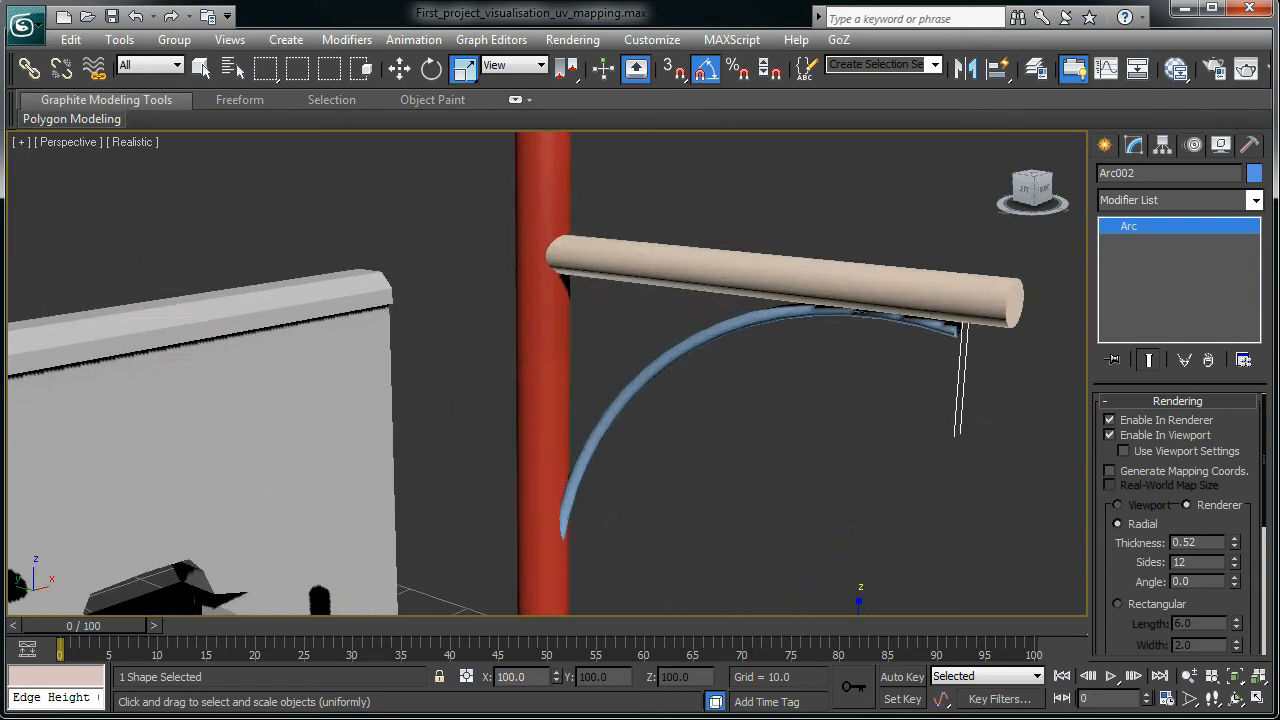
middle_click_drag(947, 437, 673, 395, "alt")
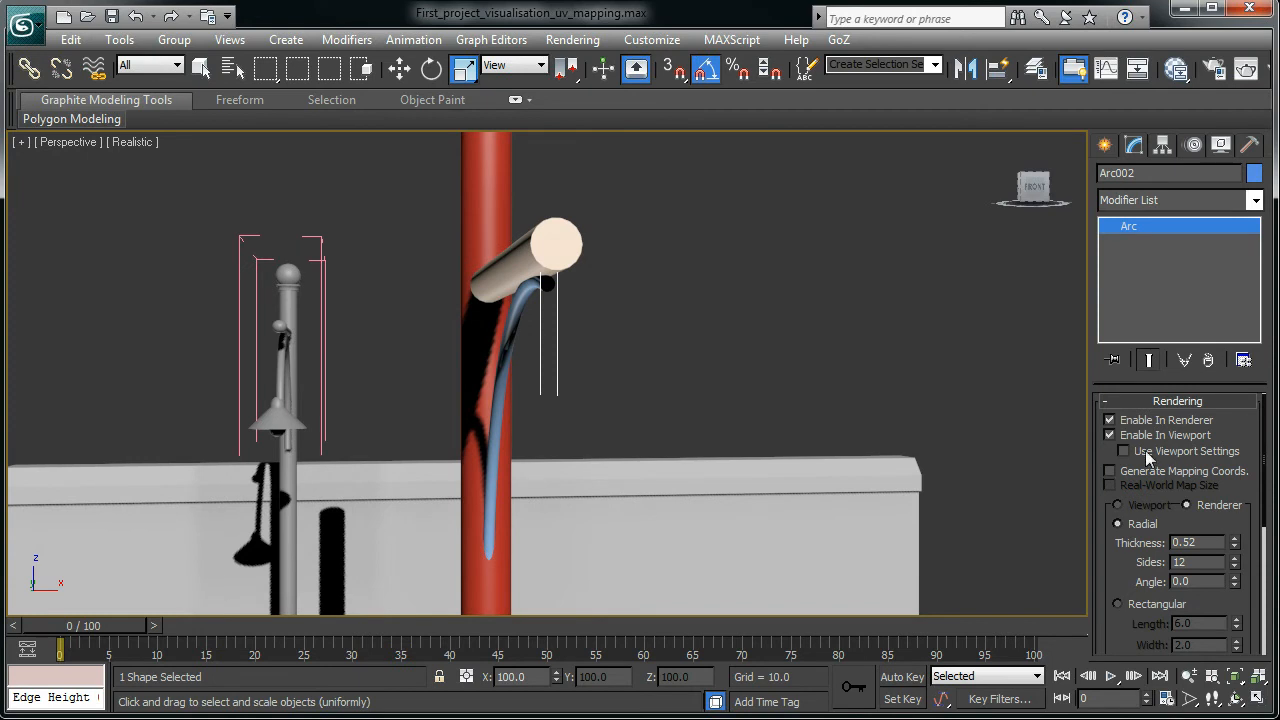
key("F4")
- Set the arc tube's Thickness to 1.24 and its Sides to 11
middle_click_drag(859, 398, 854, 404, "alt")
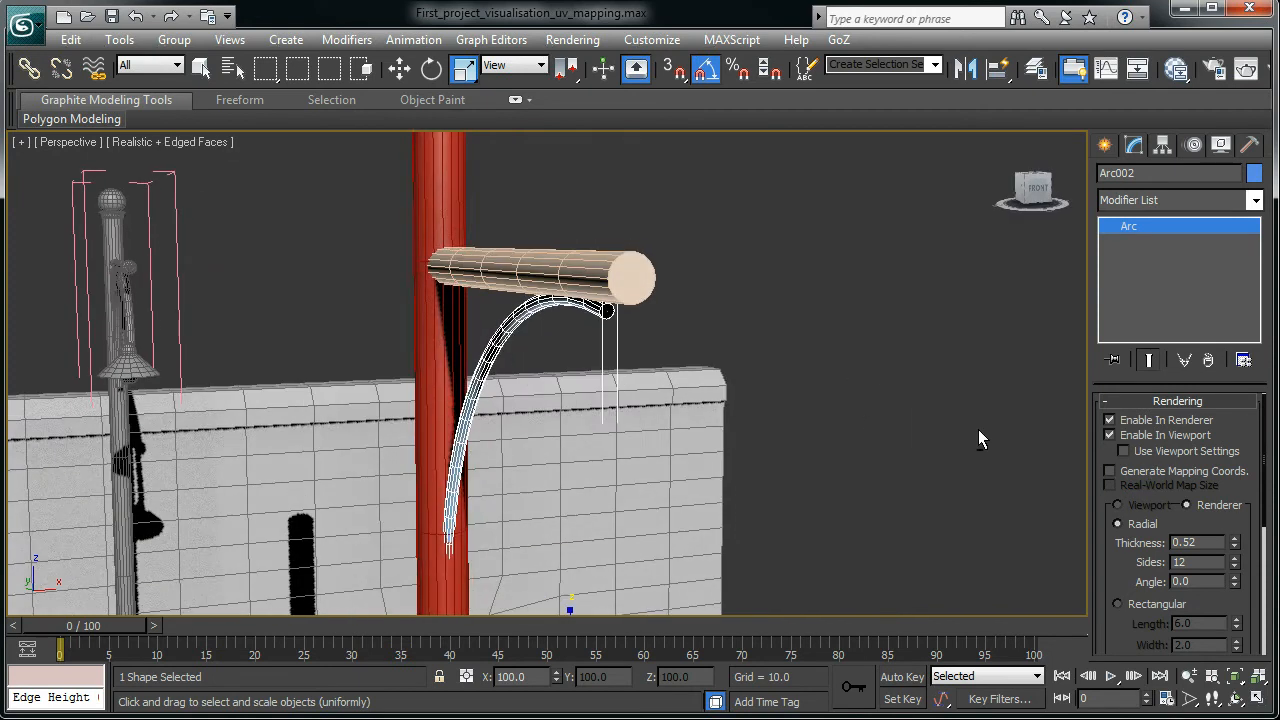
left_click_drag(1236, 546, 1277, 472)
middle_click_drag(868, 395, 933, 400, "alt")
scroll(933, 400, "down", 4)
middle_click_drag(468, 489, 463, 493, "alt")
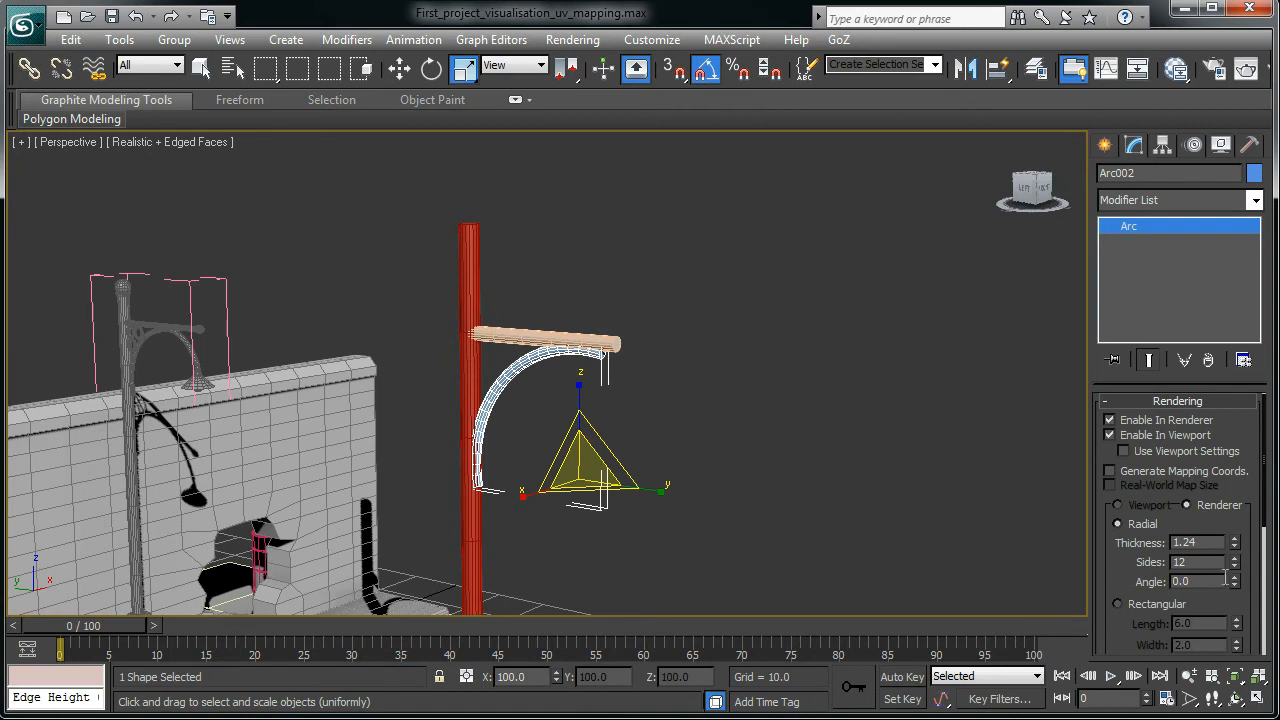
left_click_drag(1236, 567, 1267, 575)
middle_click_drag(614, 371, 679, 330, "alt")
- Nudge the arc slightly sideways with the Move tool
key("w")
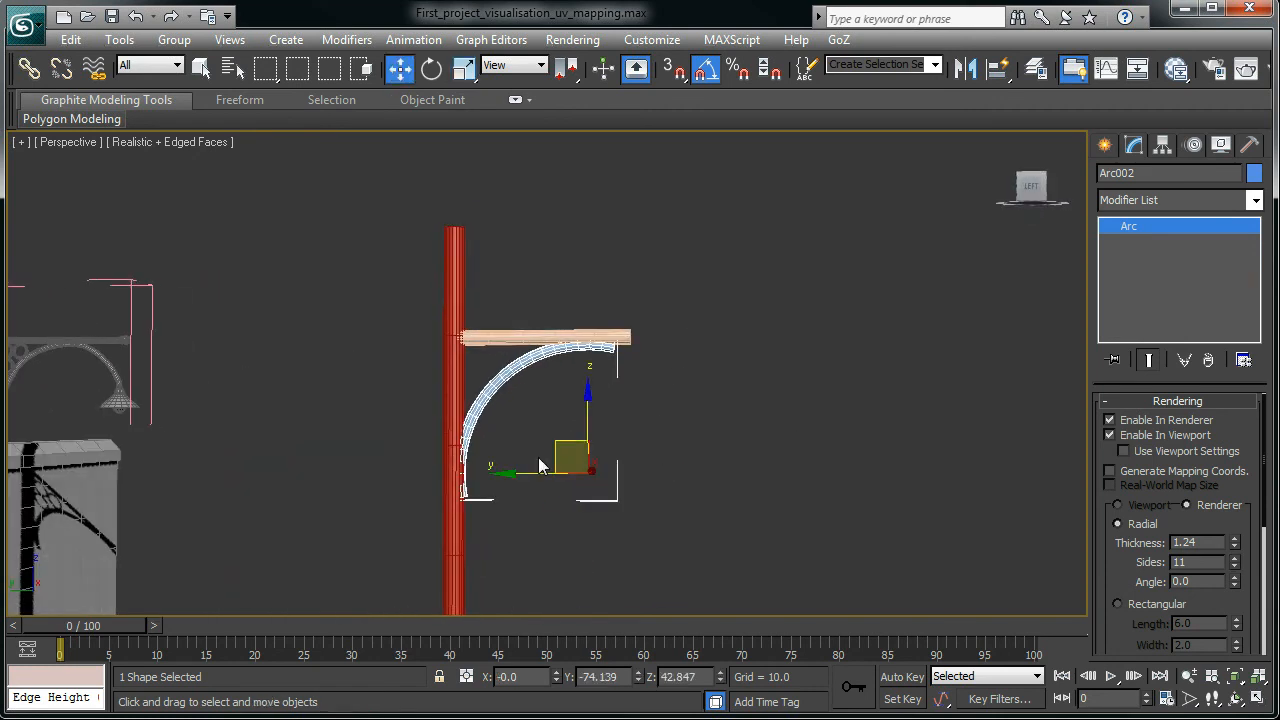
left_click_drag(522, 474, 529, 474)
scroll(687, 431, "up", 2)
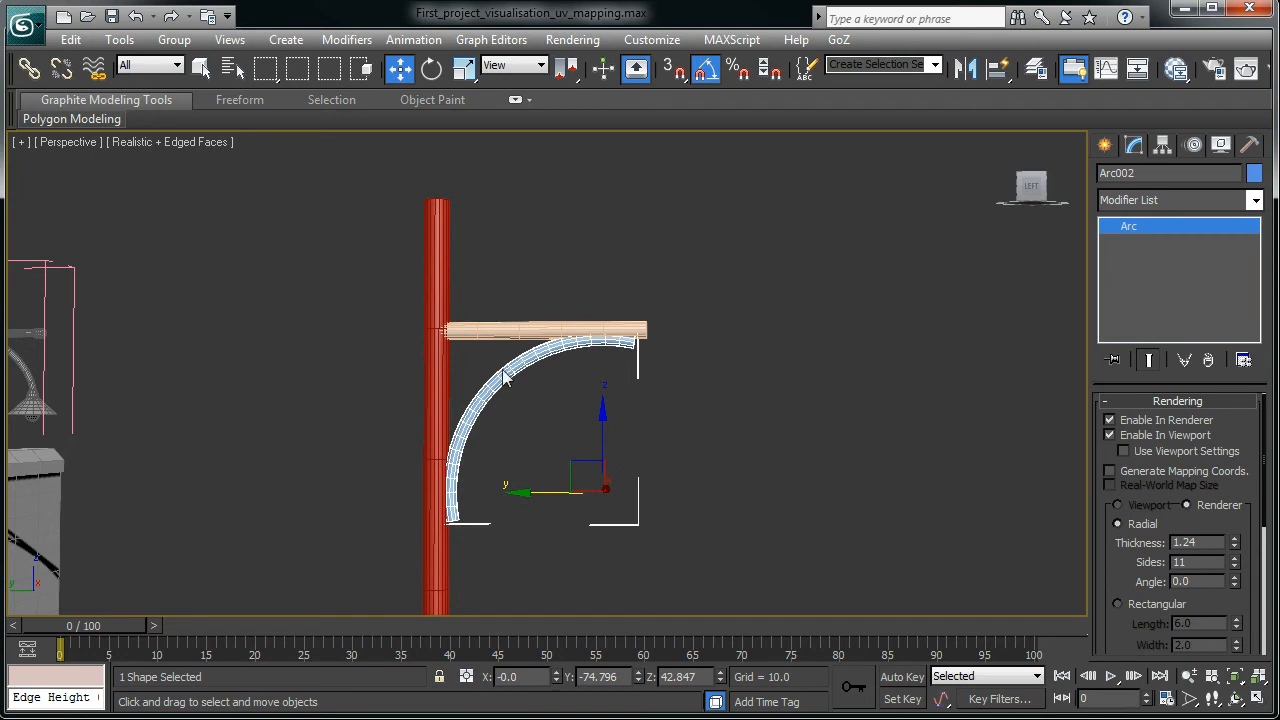
- Rotate the arc about X (about 20° plus 10°) so it meets the pole below the arm
left_click(432, 70)
left_click_drag(655, 431, 688, 428)
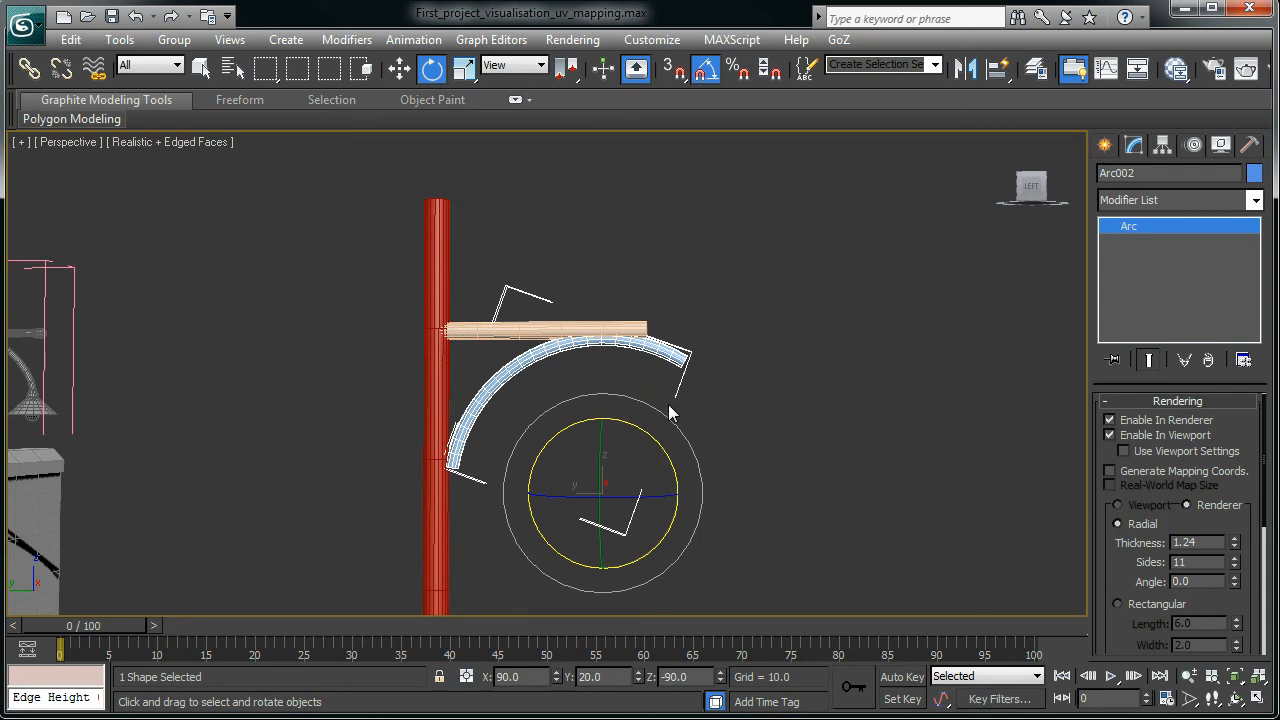
scroll(650, 404, "down", 1)
scroll(650, 404, "up", 3)
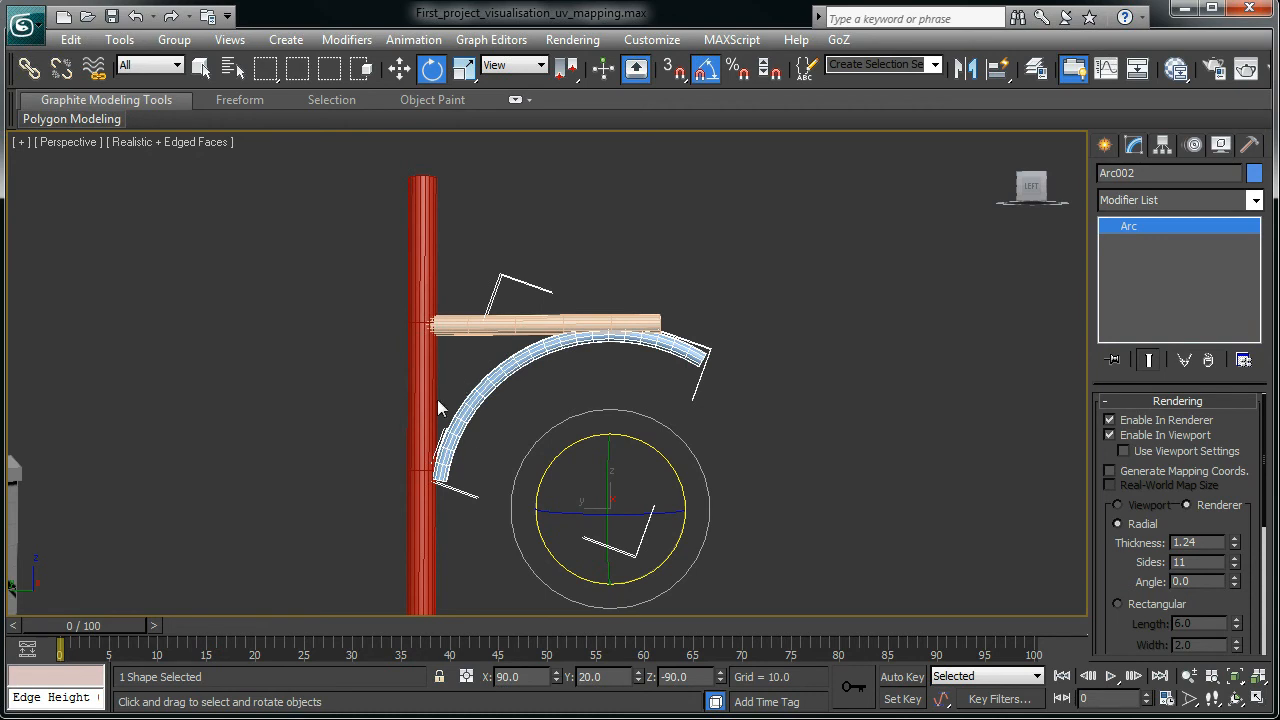
left_click_drag(670, 468, 665, 455)
scroll(680, 470, "up", 1)
scroll(690, 475, "down", 1)
scroll(721, 487, "down", 3)
scroll(740, 487, "up", 3)
mouse_move(512, 384)
middle_mouse_down("alt")
mouse_move(573, 396)
mouse_move(515, 391)
middle_mouse_up("alt")
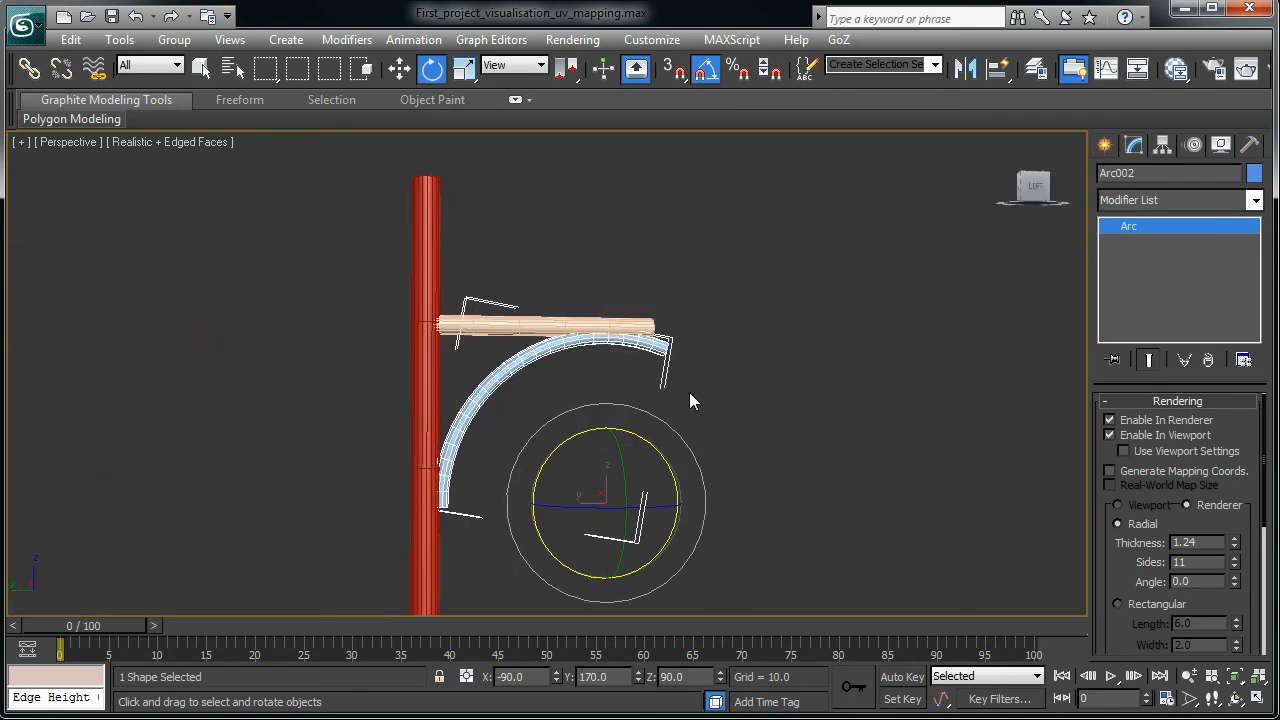
middle_click_drag(778, 440, 557, 419, "alt")
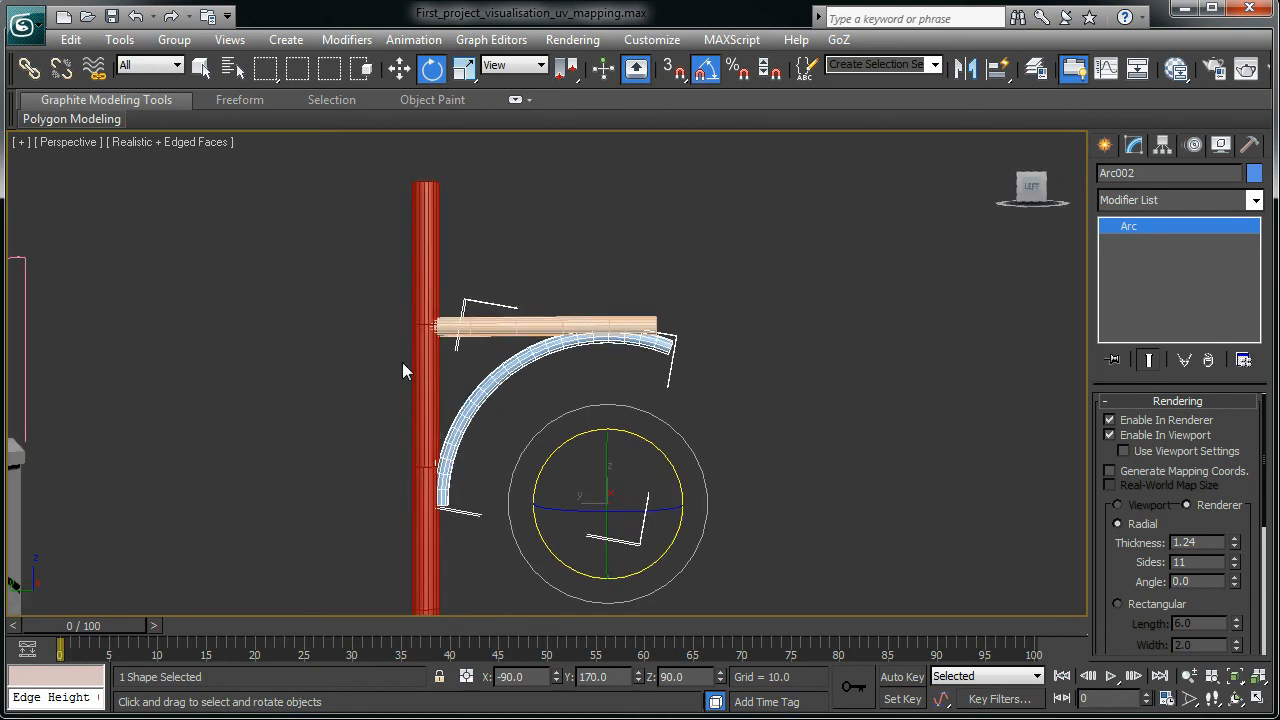
scroll(548, 390, "down", 4)
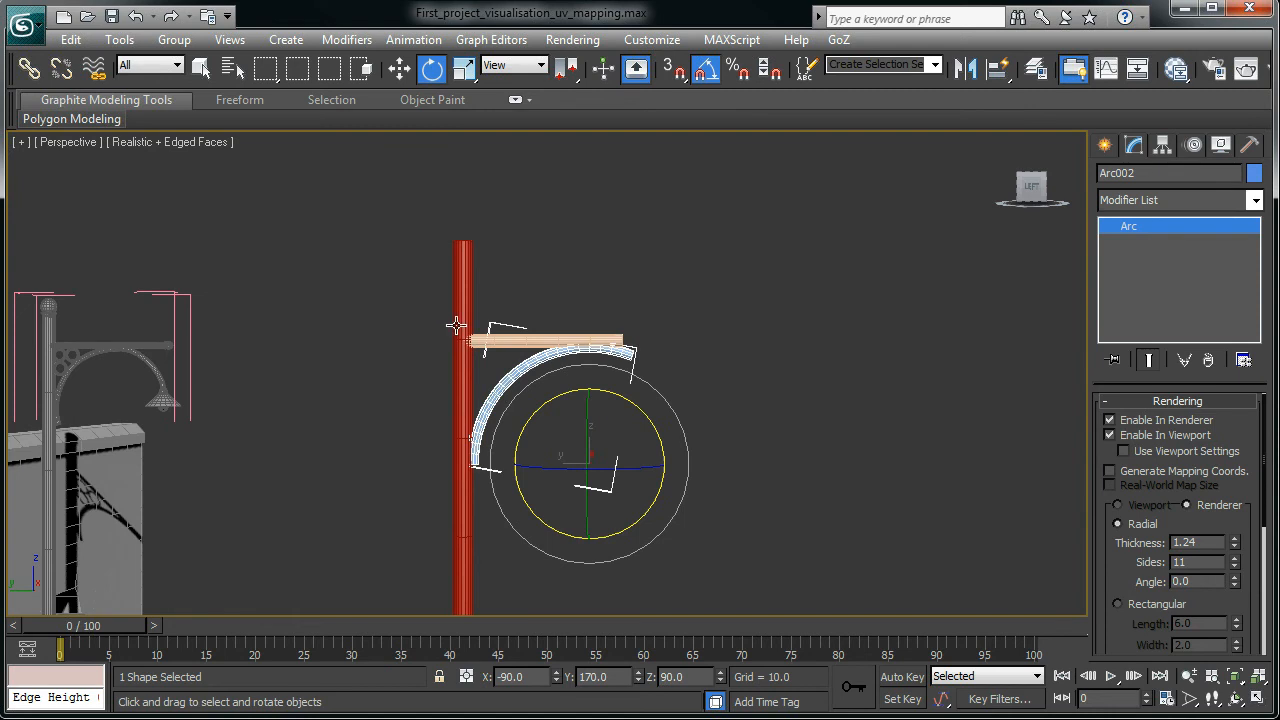
- Convert Arc002 to an Editable Spline from its right-click quad menu
left_click(465, 298)
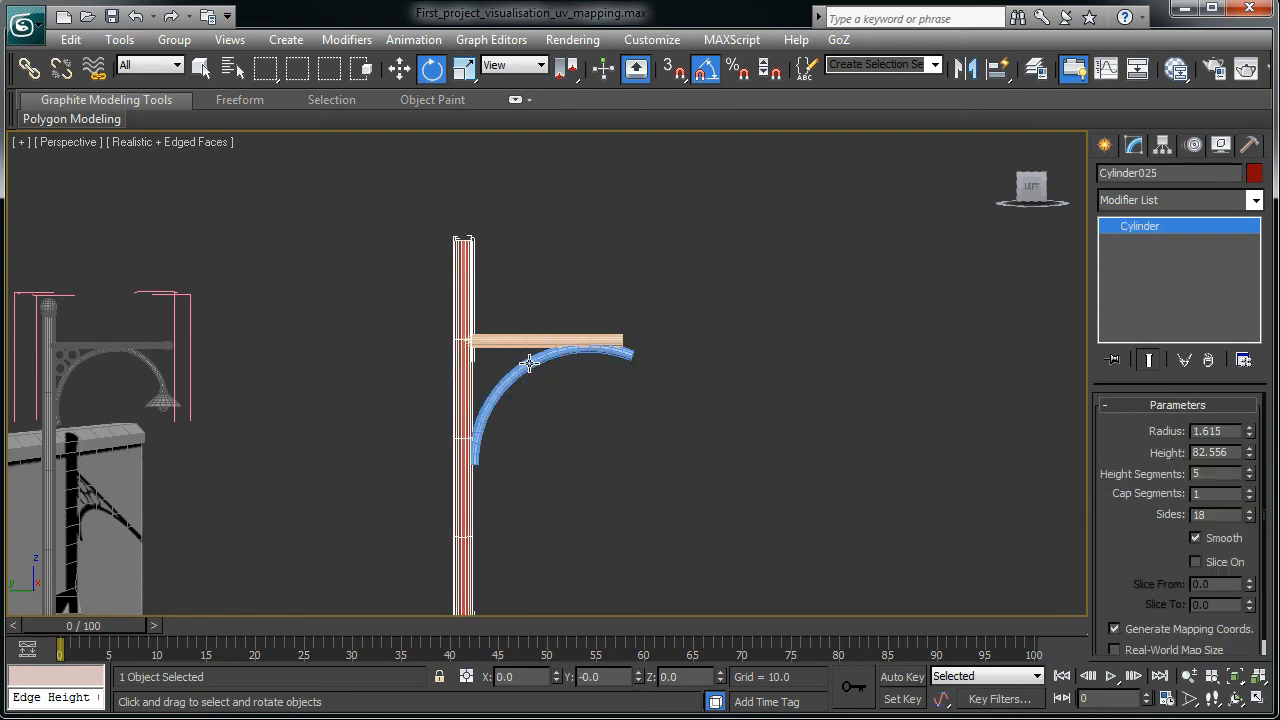
scroll(548, 367, "up", 1)
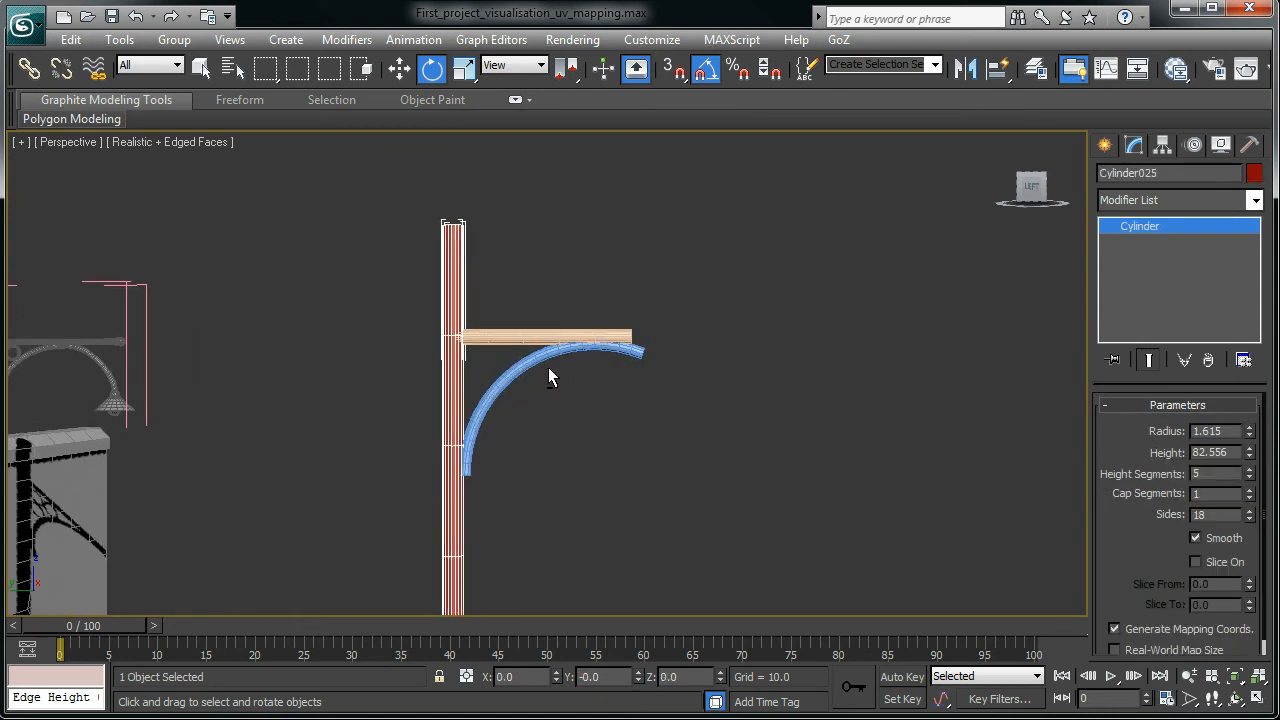
right_click(816, 441)
mouse_move(890, 622)
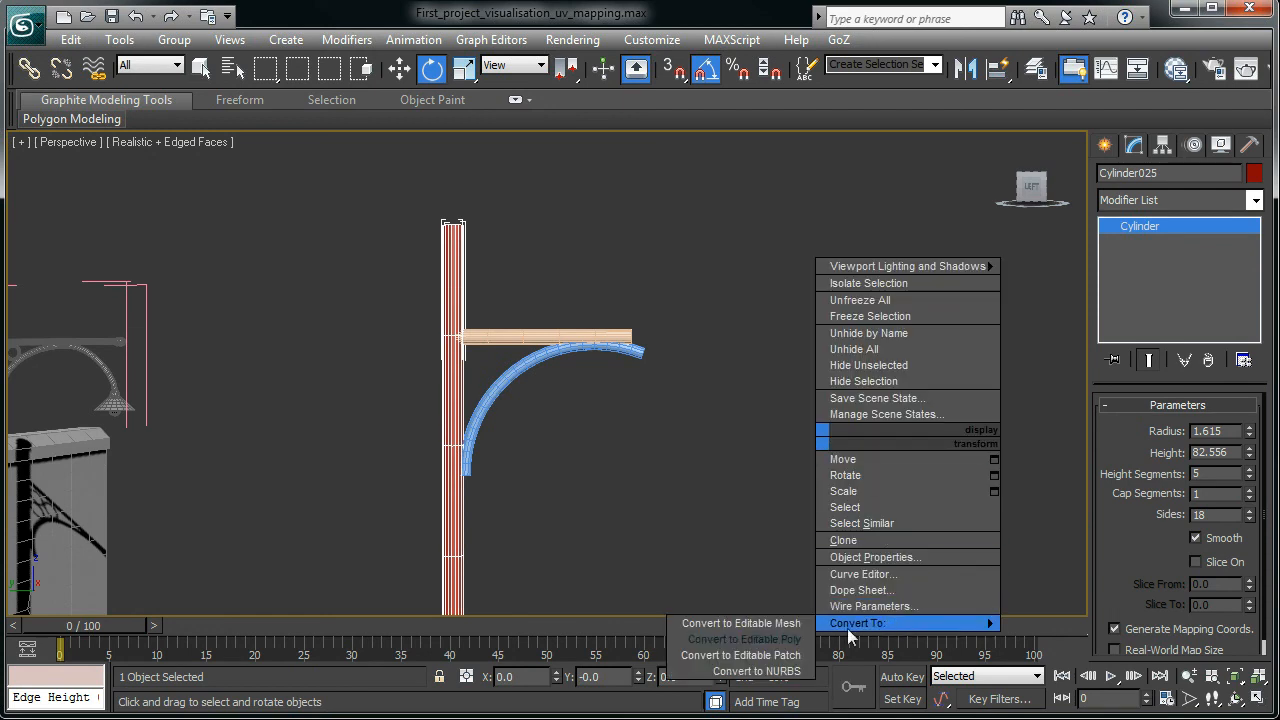
left_click(745, 639)
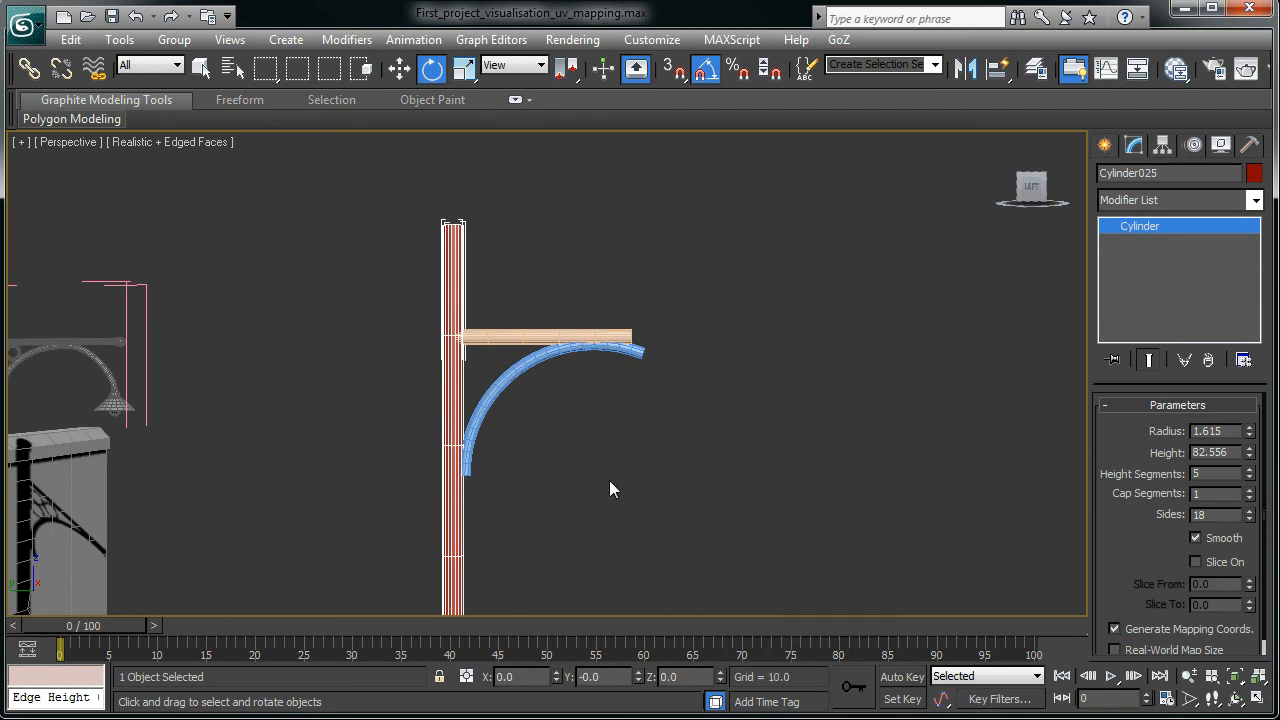
left_click(502, 387)
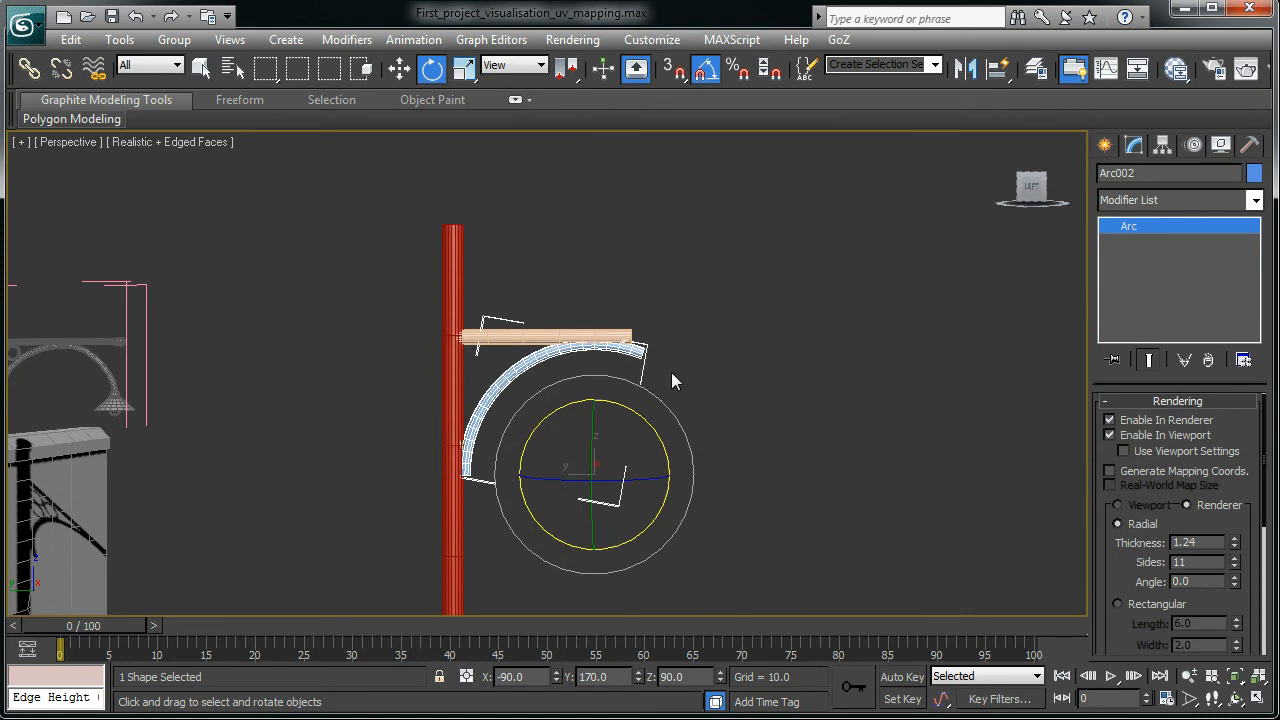
right_click(765, 391)
mouse_move(848, 569)
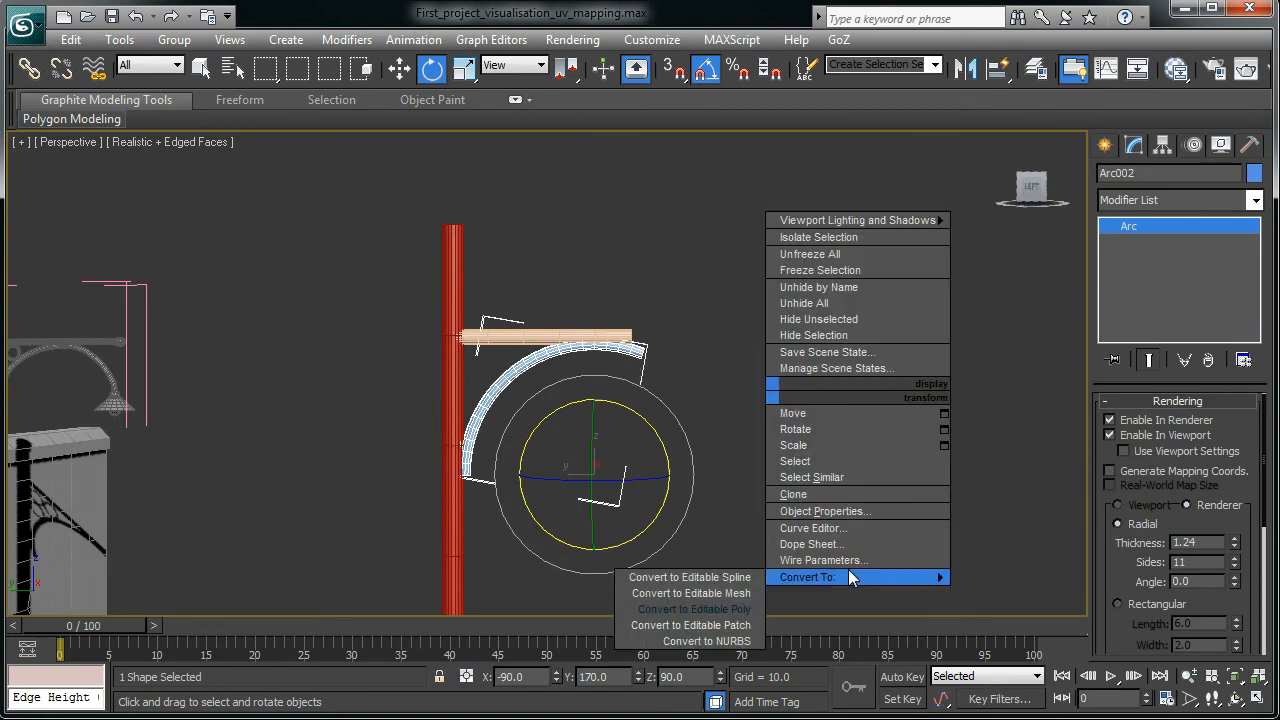
right_click(718, 306)
mouse_move(823, 491)
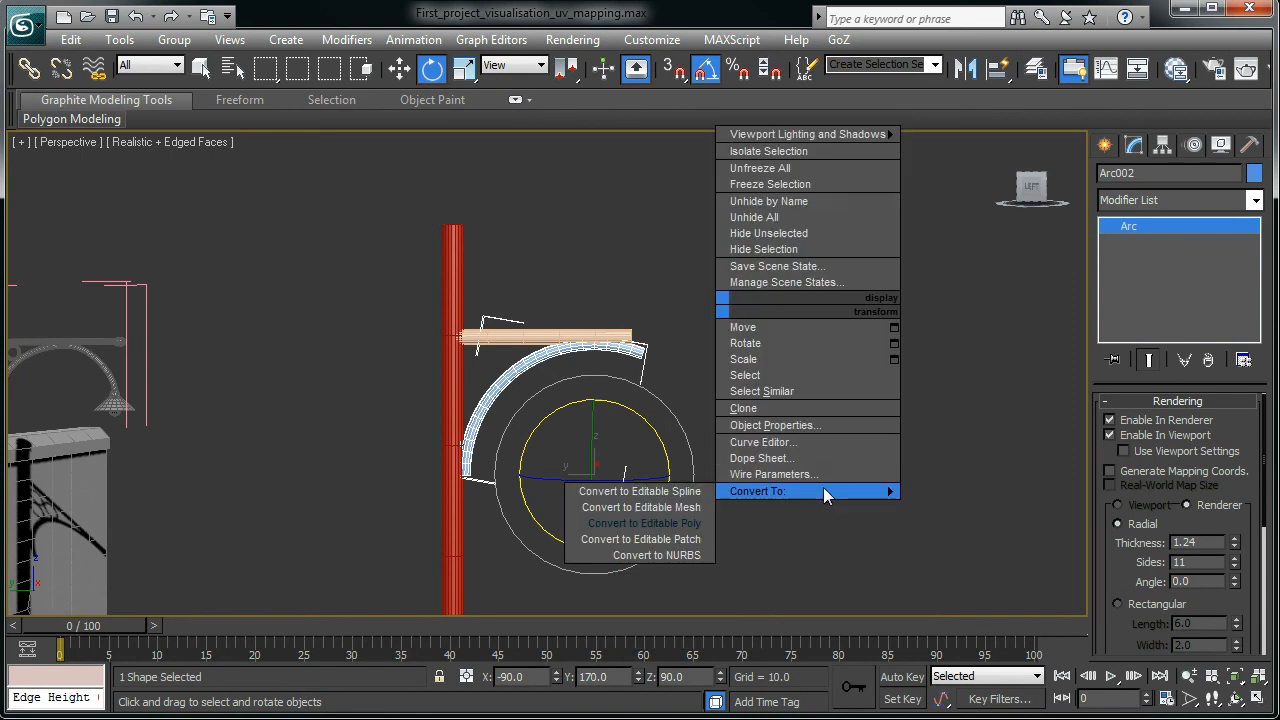
left_click(681, 490)
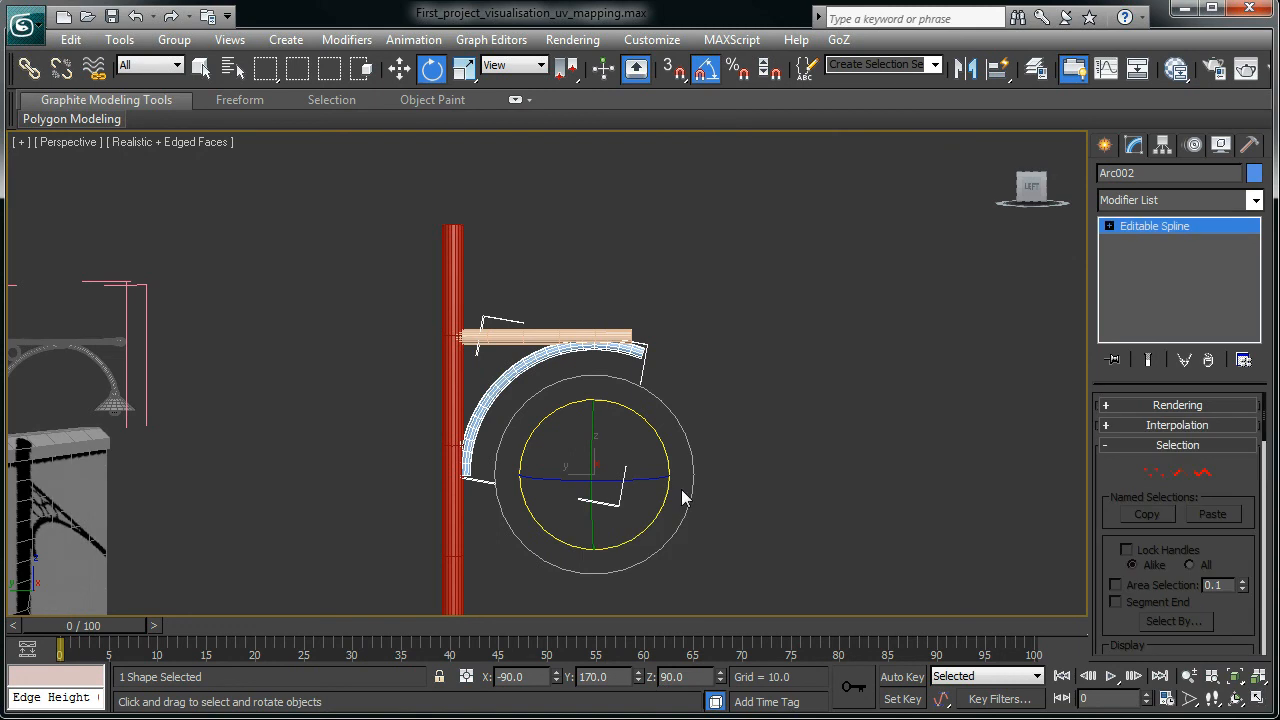
- Enter Arc002's Vertex sub-object level, switch to wireframe (F3), and select its vertices
left_click(1109, 227)
left_click(1142, 245)
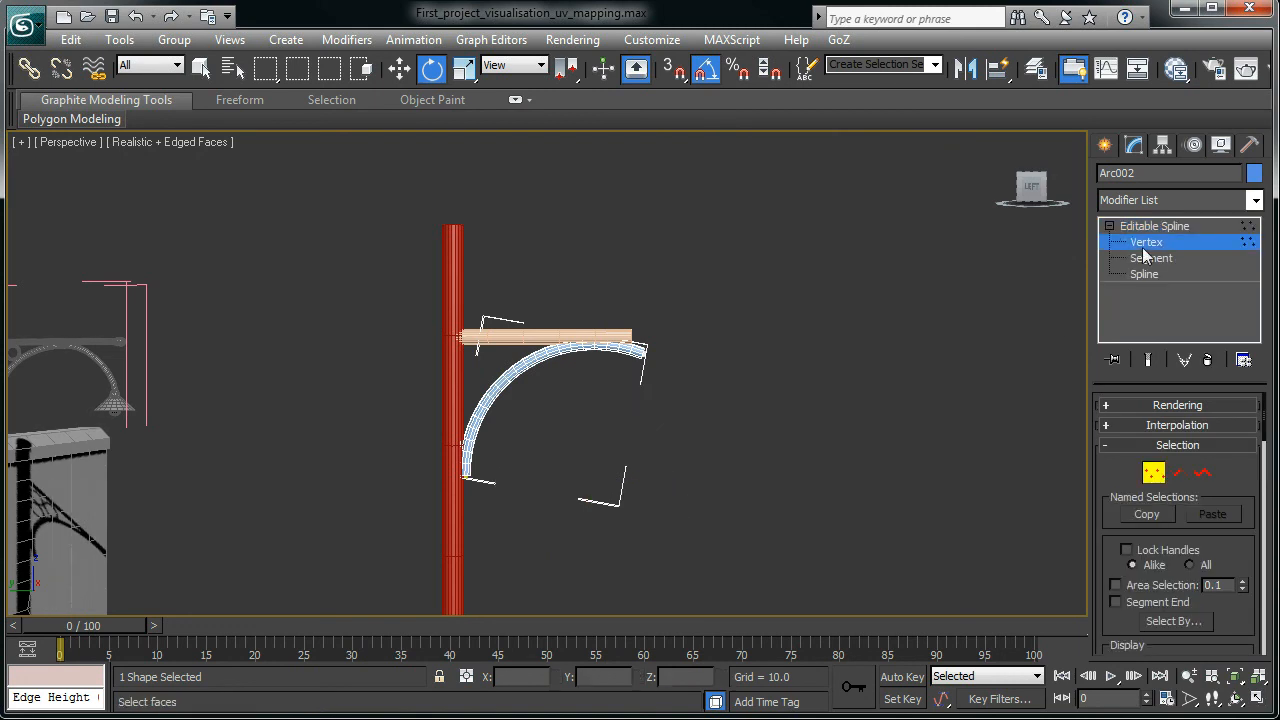
scroll(486, 328, "up", 4)
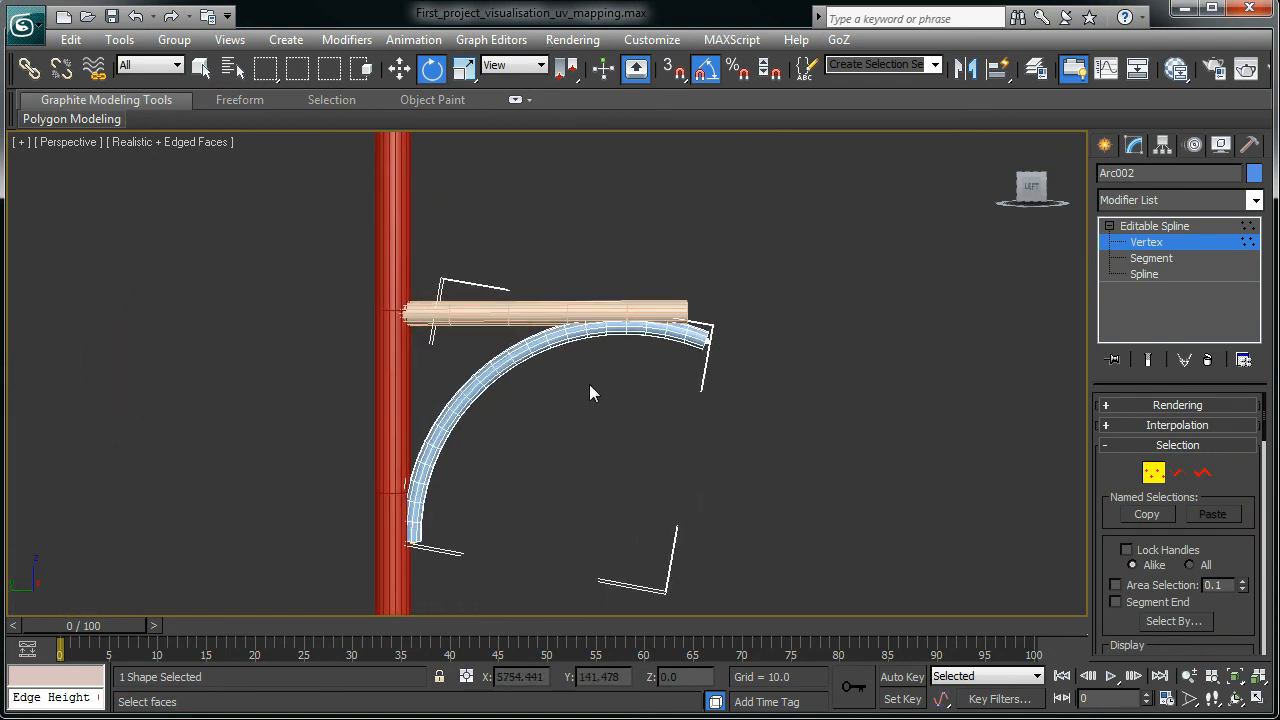
key("F3")
left_click_drag(527, 328, 588, 390)
left_click_drag(425, 370, 479, 508)
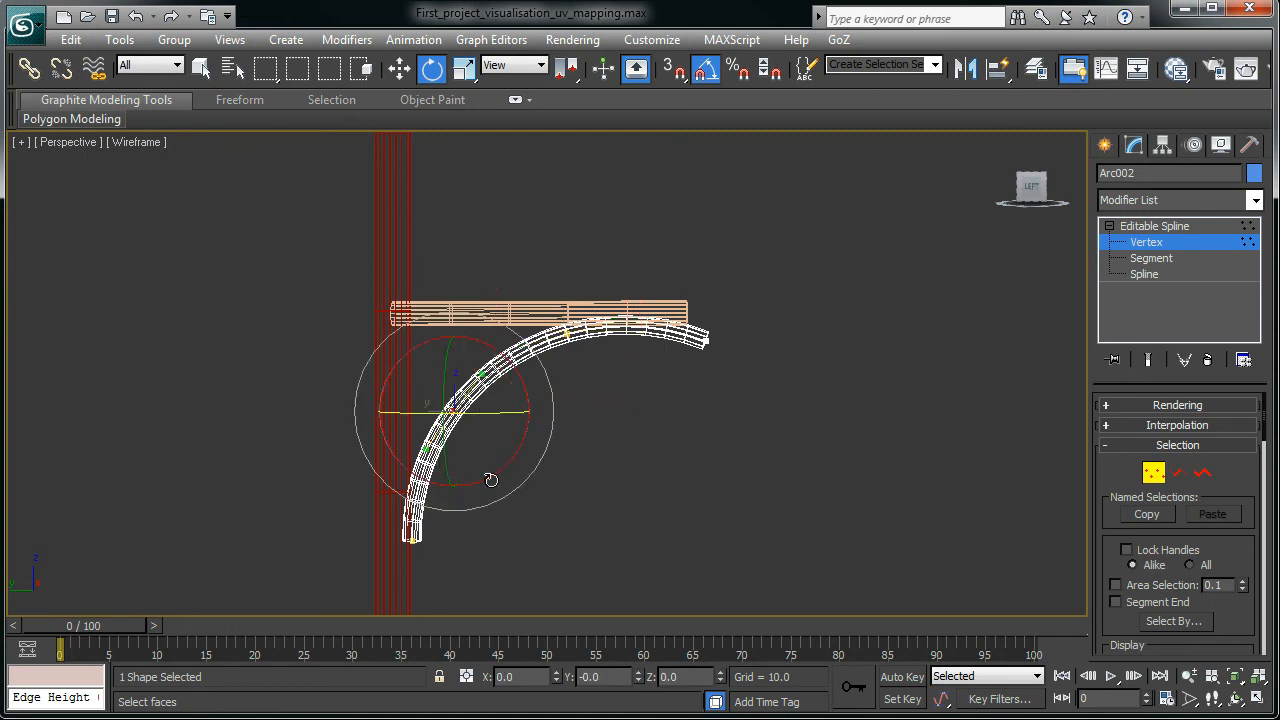
left_click_drag(670, 315, 737, 449)
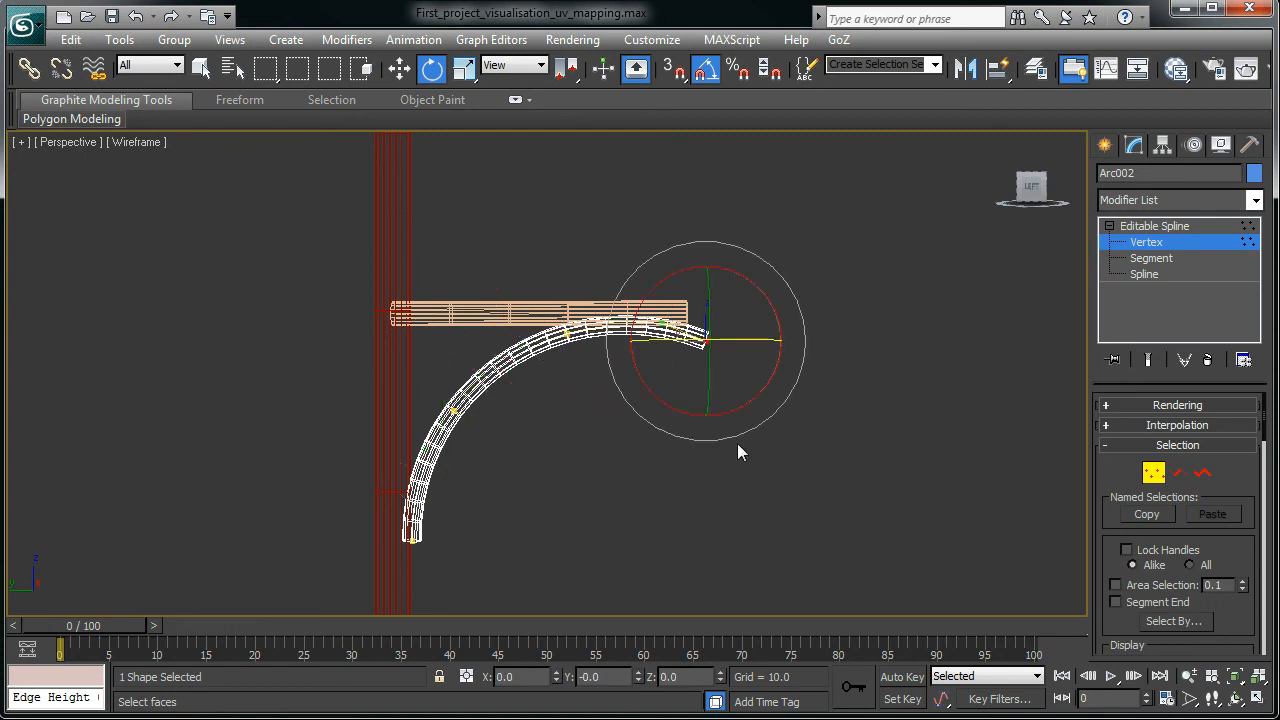
- Deselect the arc's end vertex and reopen the spline's Rendering rollout
left_click(1106, 401)
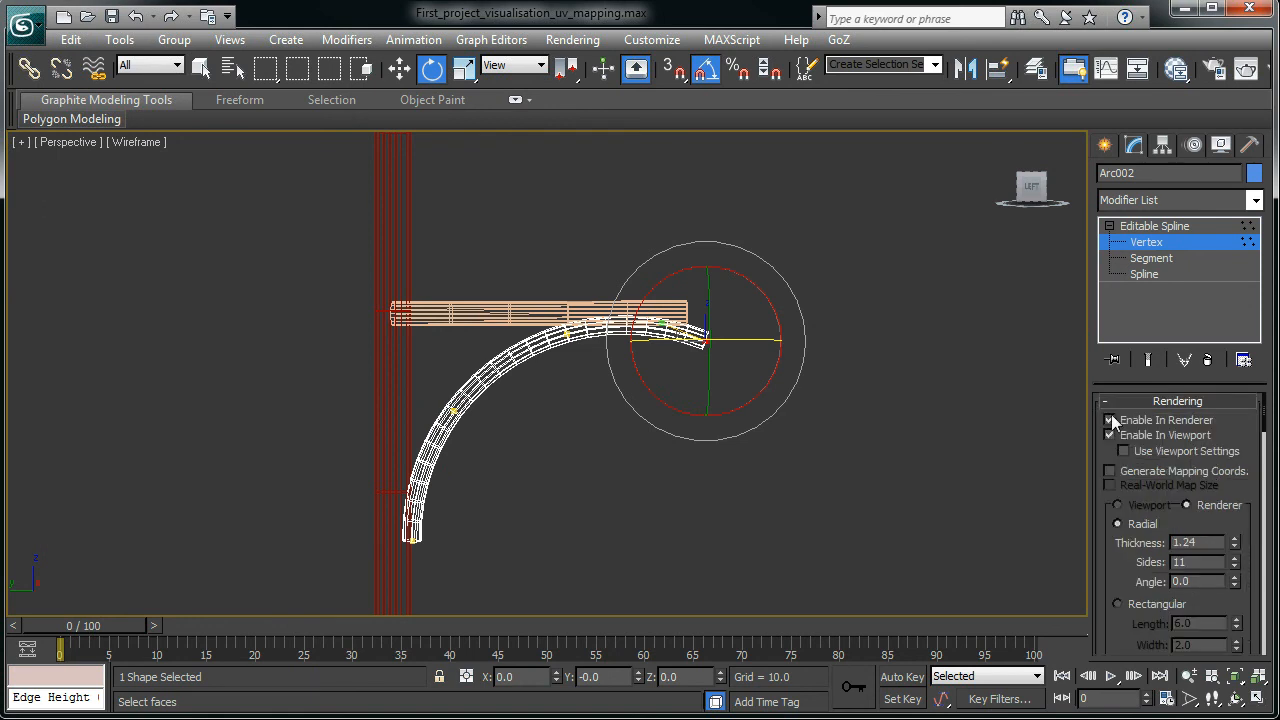
left_click(592, 496)
scroll(592, 496, "up", 5)
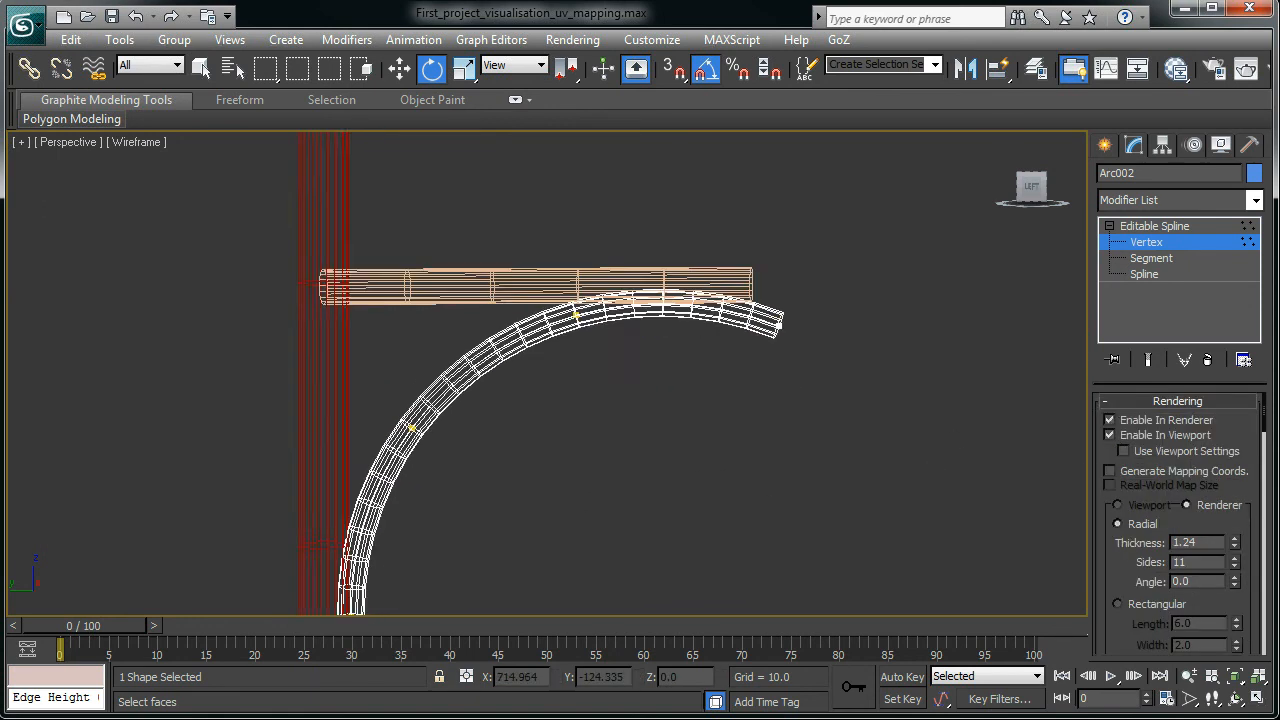
scroll(544, 375, "down", 1)
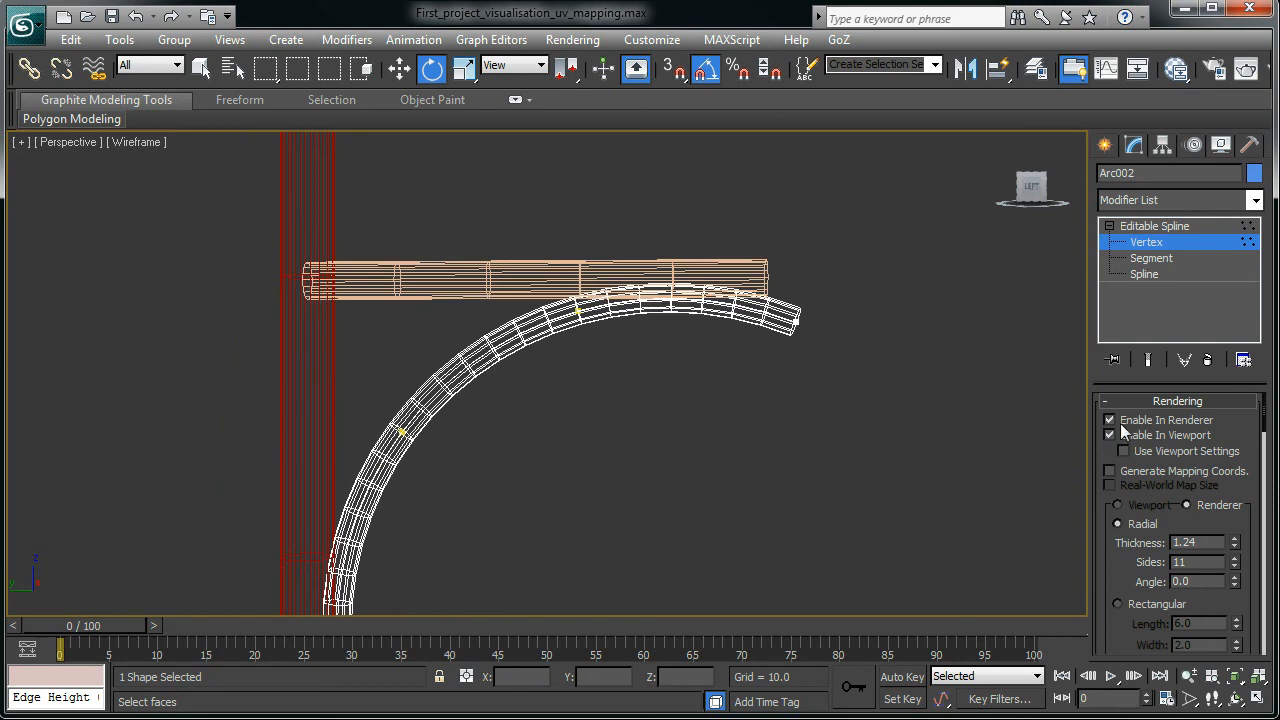
left_click(1107, 401)
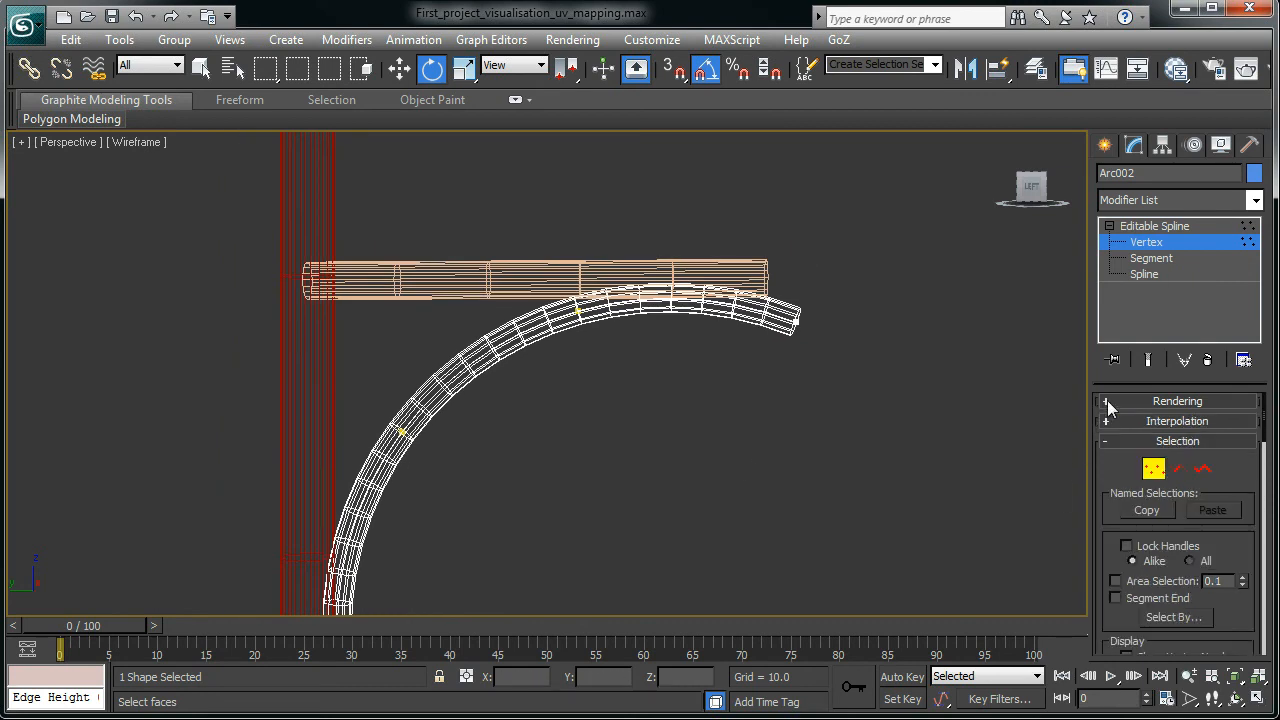
left_click(1107, 400)
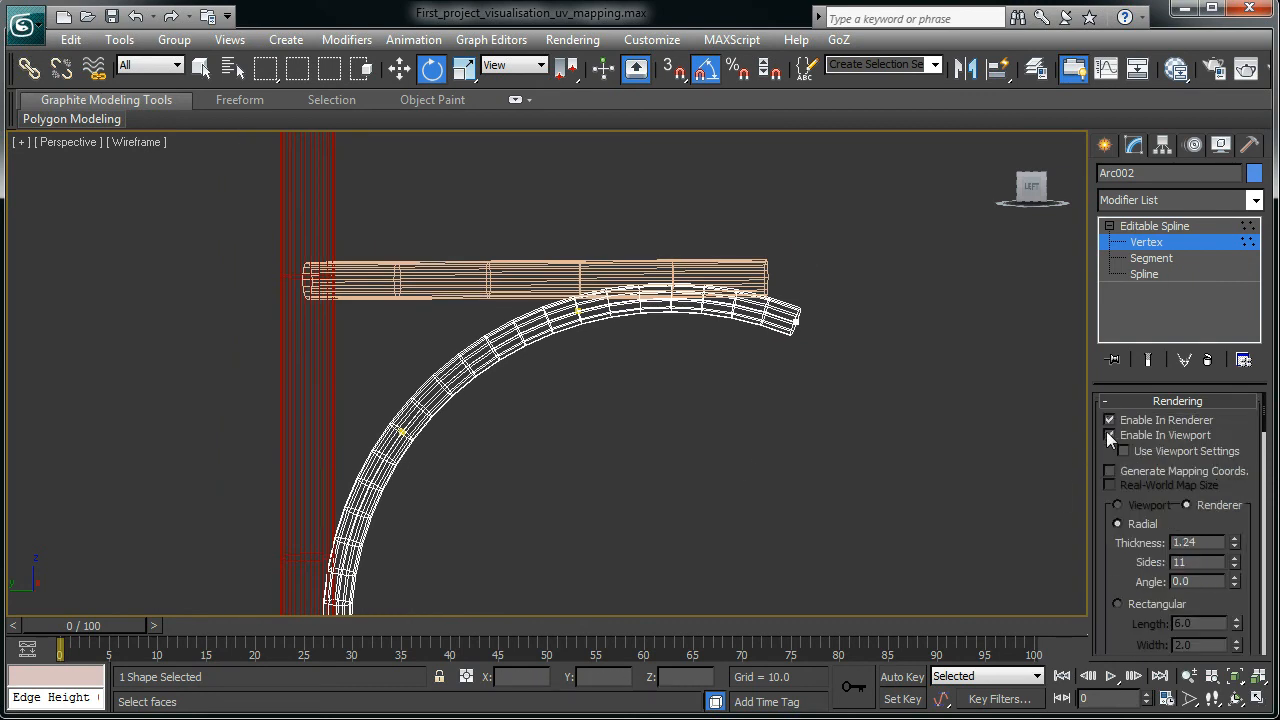
- Show Arc002 as a thin line in the viewport and lower the arc's outer end vertex
left_click(1109, 435)
scroll(578, 359, "down", 3)
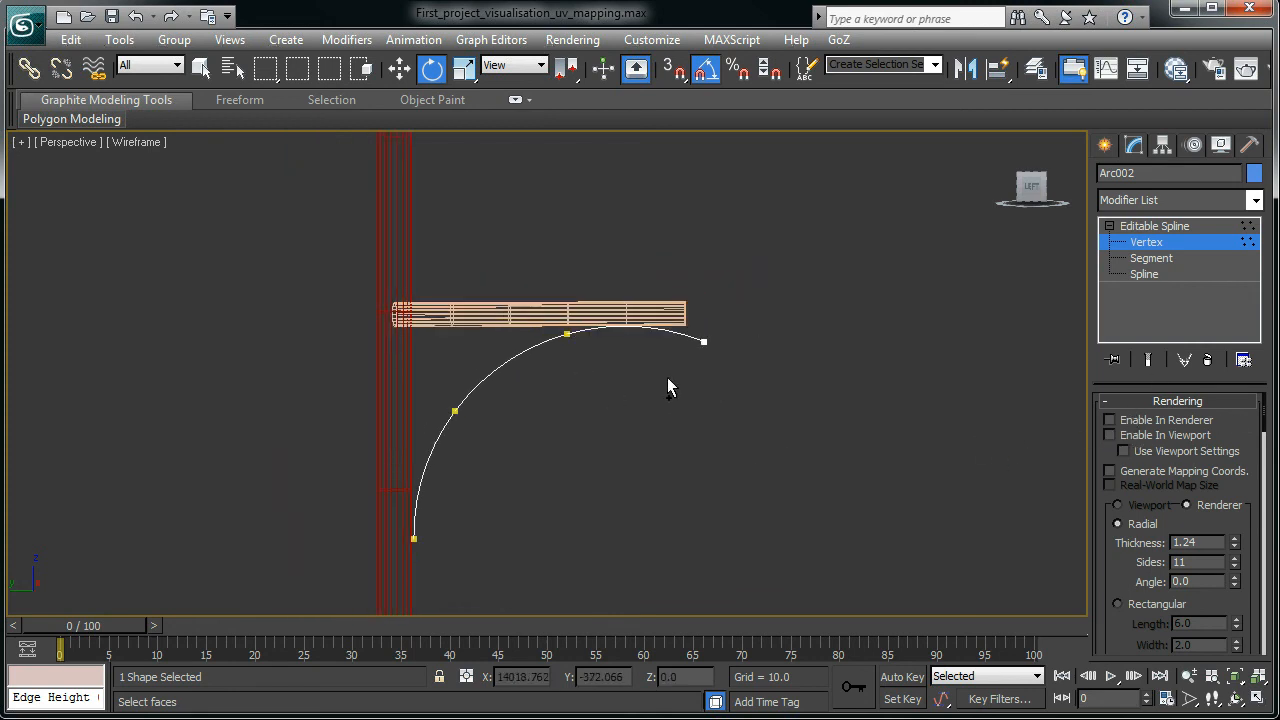
scroll(664, 375, "up", 1)
left_click_drag(673, 261, 743, 434)
key("w")
left_click_drag(712, 287, 620, 373)
- Shift the vertex near the end back toward the pole and bend the curve's end downward with its tangent
left_click(568, 333)
left_click_drag(523, 333, 504, 331)
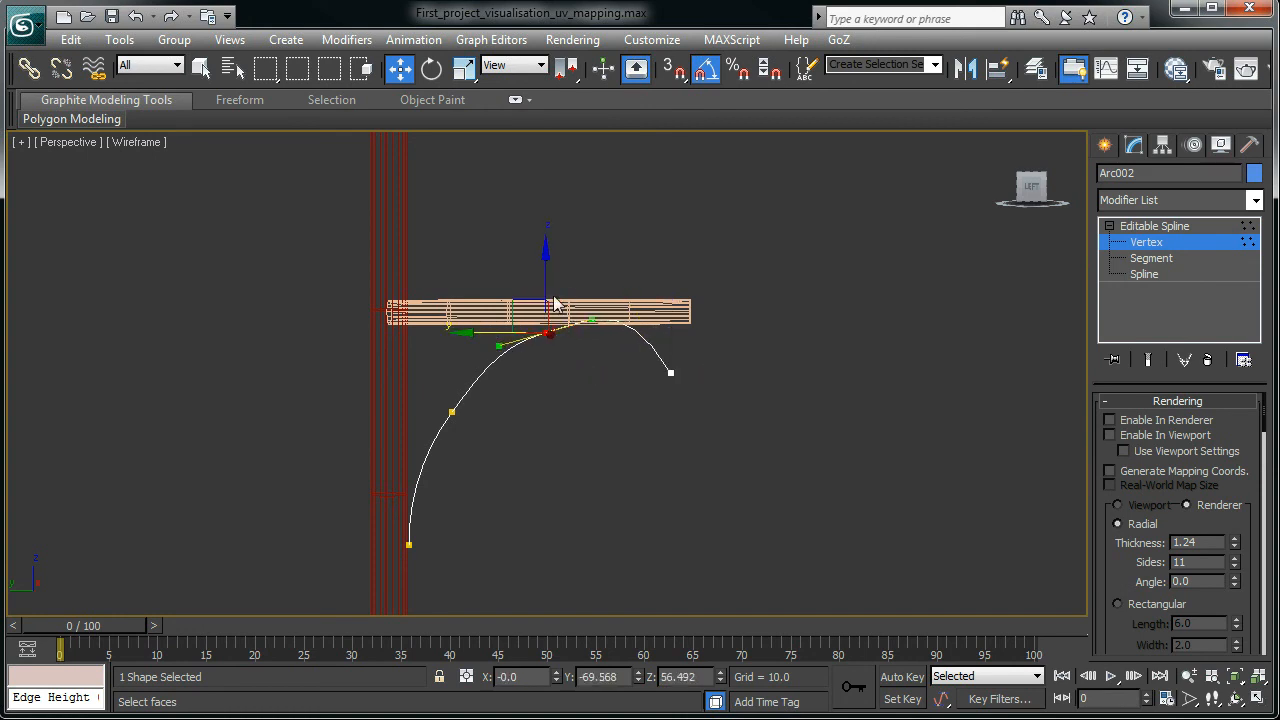
left_click_drag(549, 279, 548, 292)
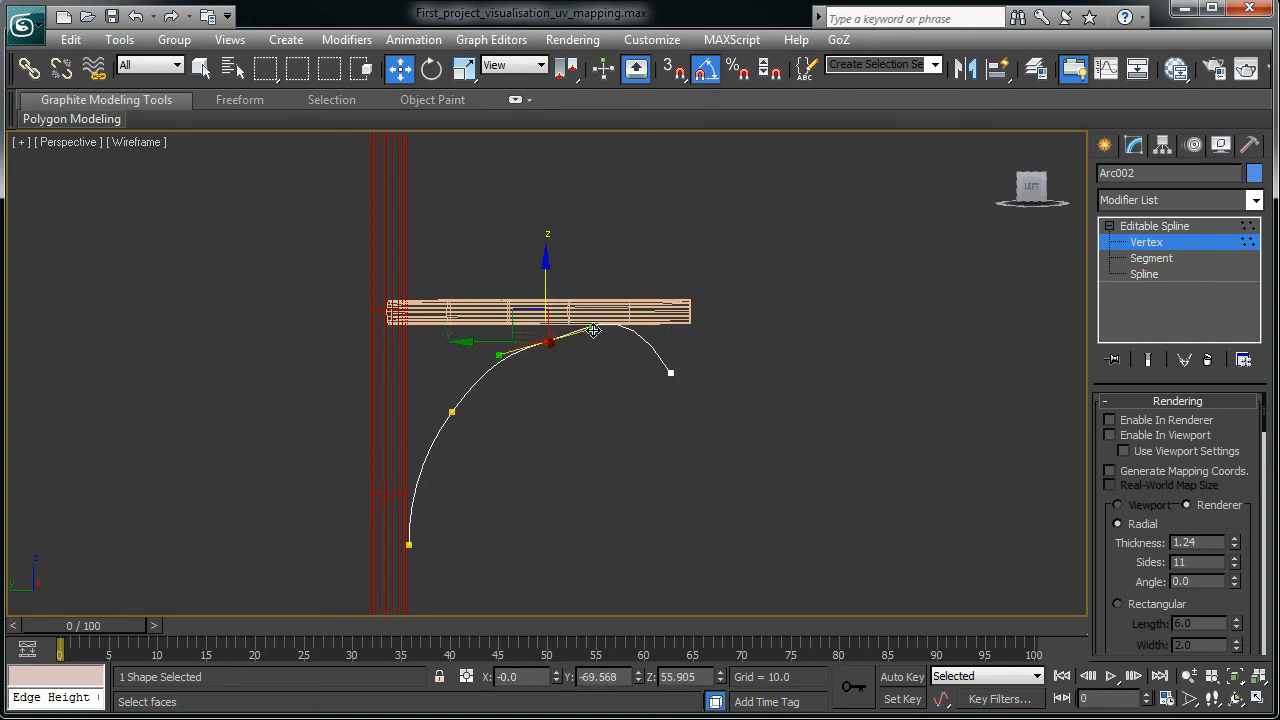
left_click(670, 371)
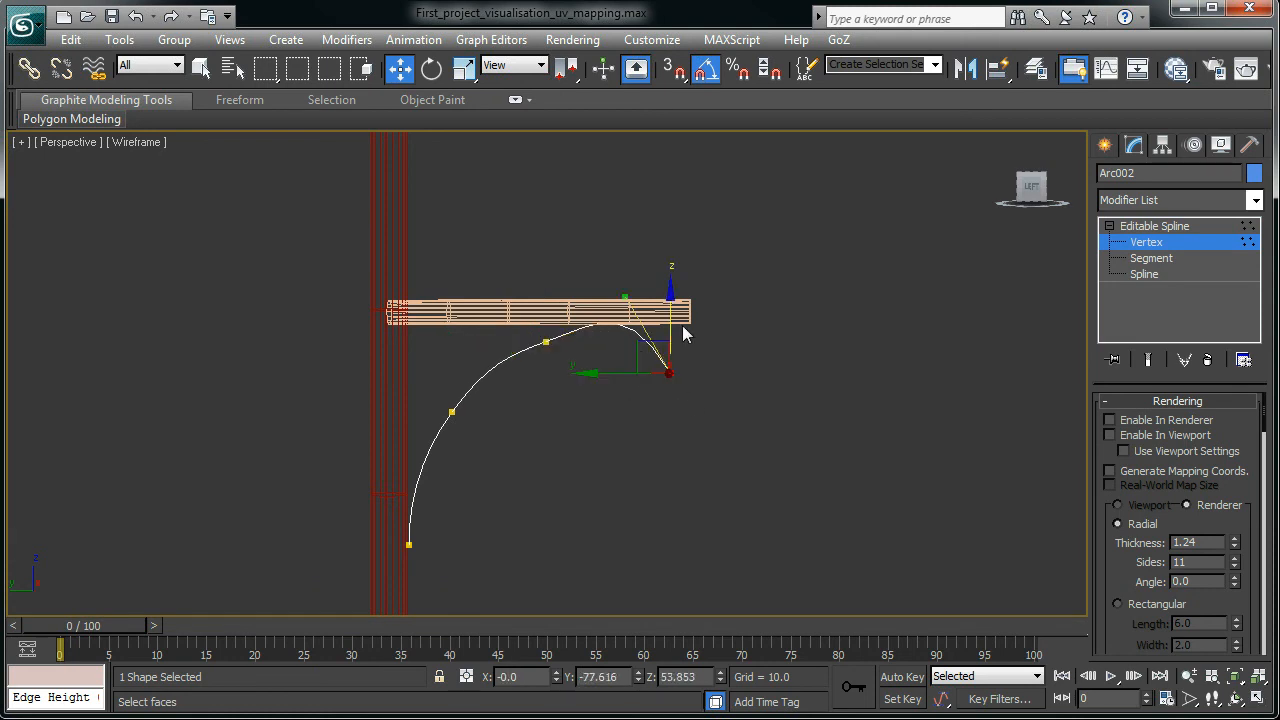
left_click_drag(620, 296, 610, 342)
- Raise the arc's top vertex up toward the arm and smooth its tangent
left_click(546, 342)
left_click_drag(547, 284, 547, 272)
left_click_drag(436, 358, 462, 448)
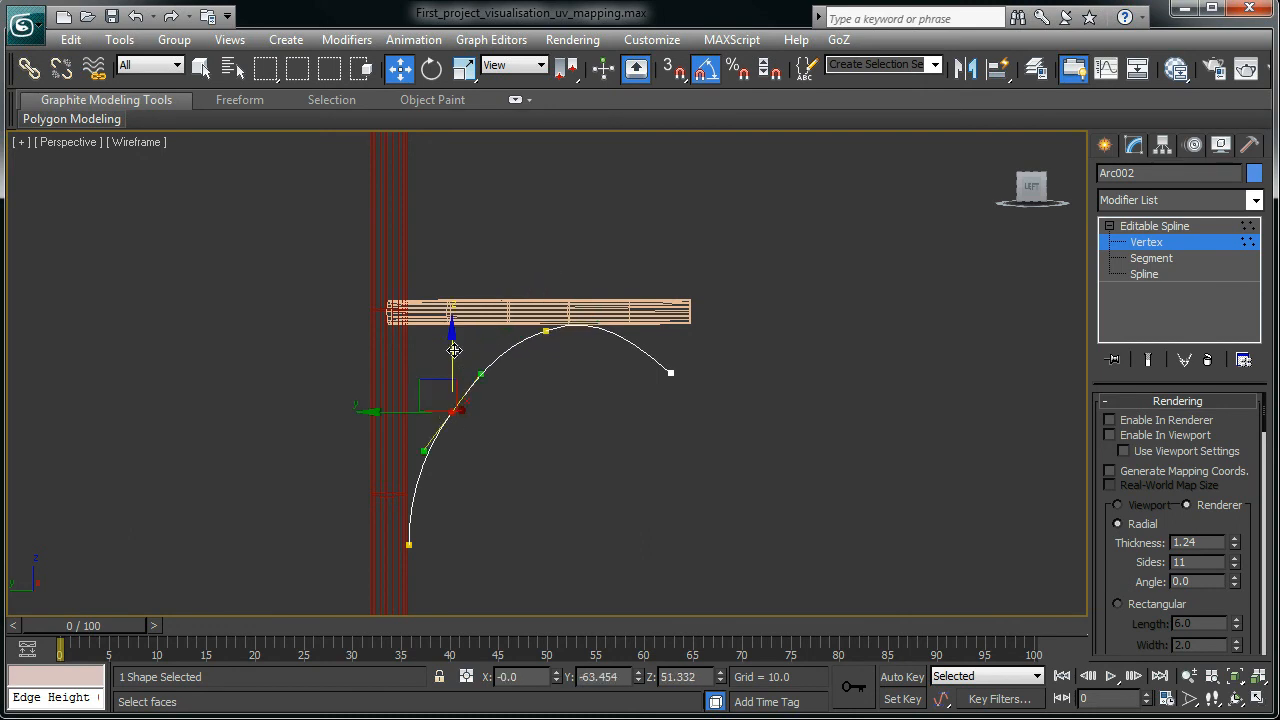
left_click(546, 332)
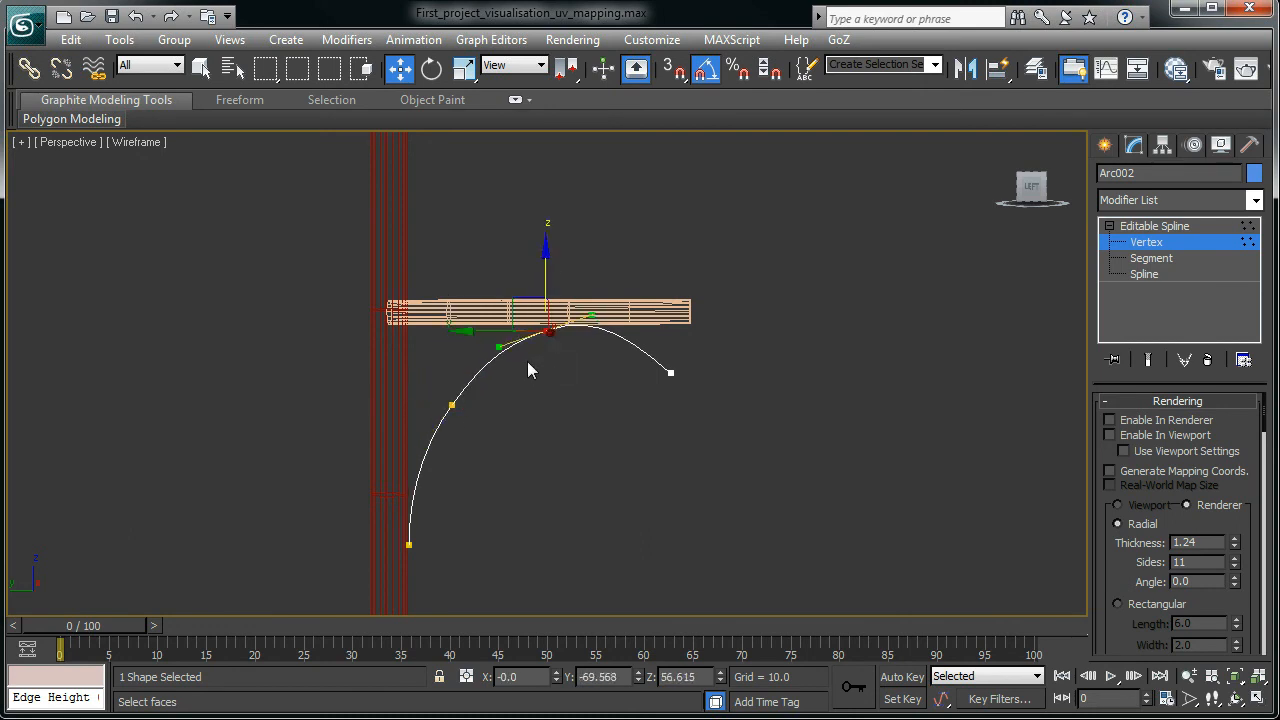
left_click_drag(501, 342, 496, 336)
- Fine-tune the end vertex tangent and the top vertex height to smooth the curve
left_click_drag(687, 404, 686, 399)
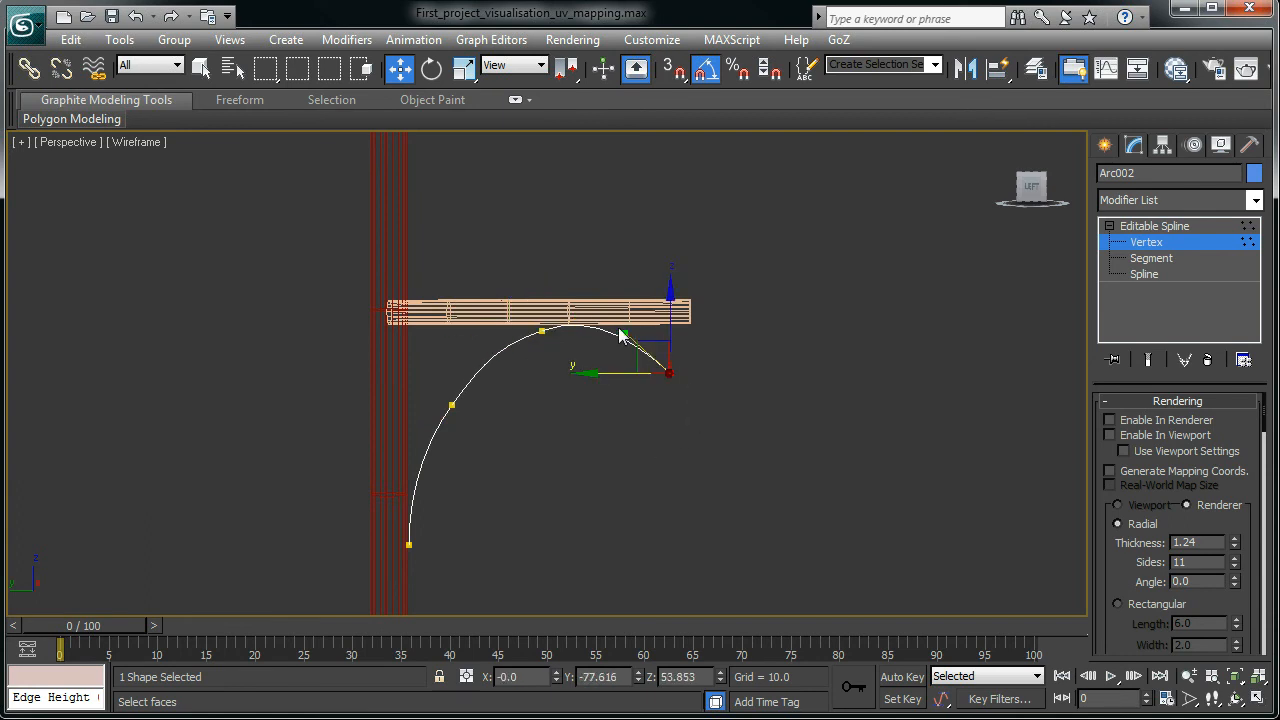
left_click_drag(632, 333, 638, 335)
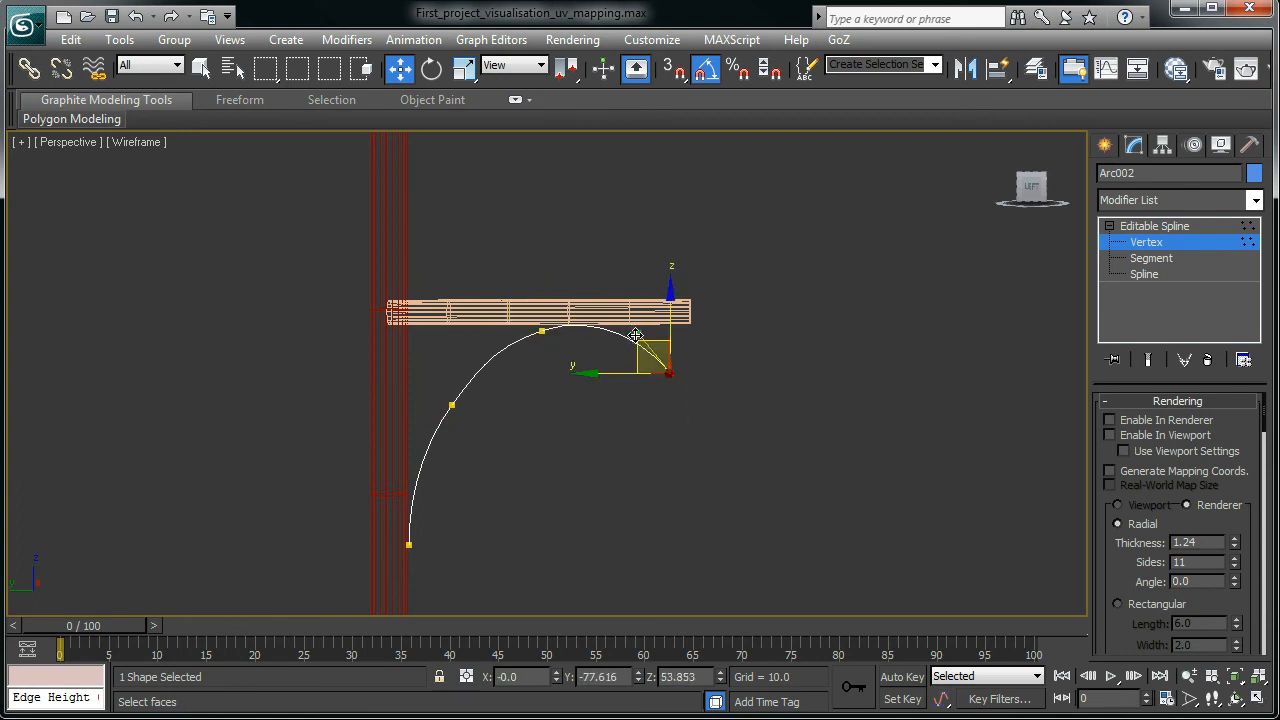
left_click_drag(568, 366, 566, 362)
left_click_drag(541, 276, 541, 271)
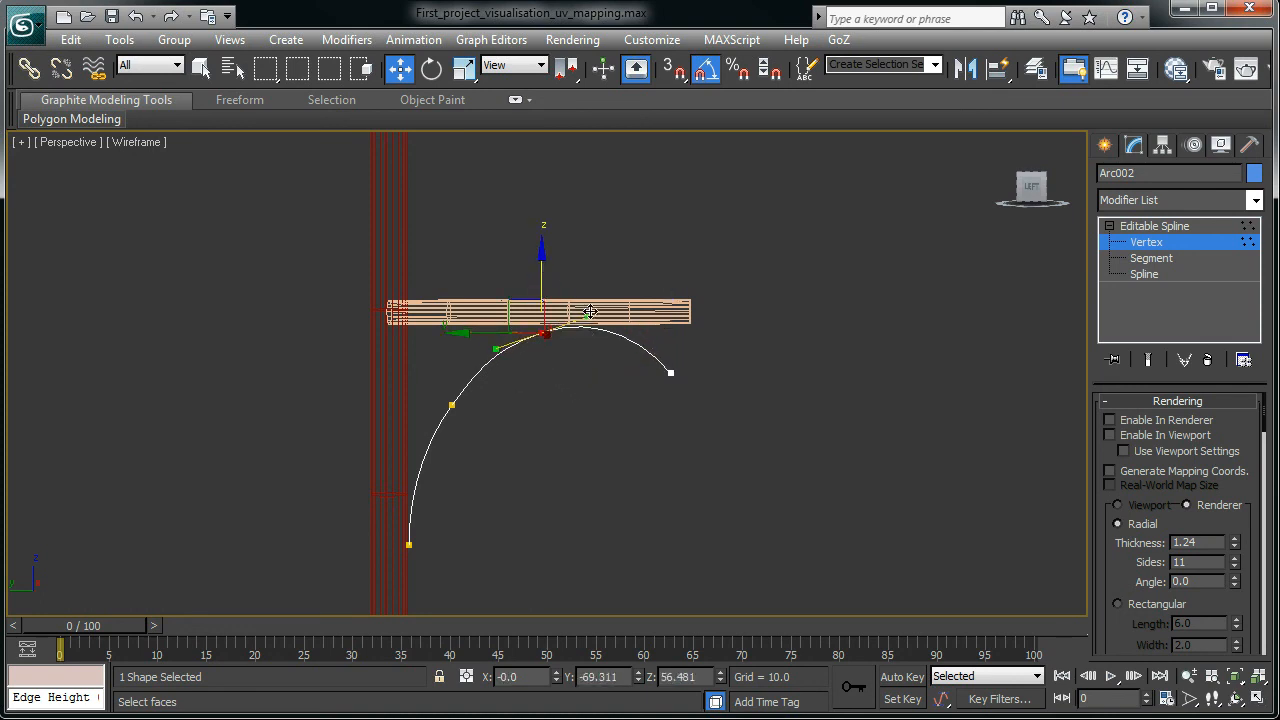
left_click_drag(590, 312, 592, 313)
- Re-enable Arc002 rendering in renderer and viewport, and show realistic shading with edged faces
left_click(1109, 435)
left_click(1109, 420)
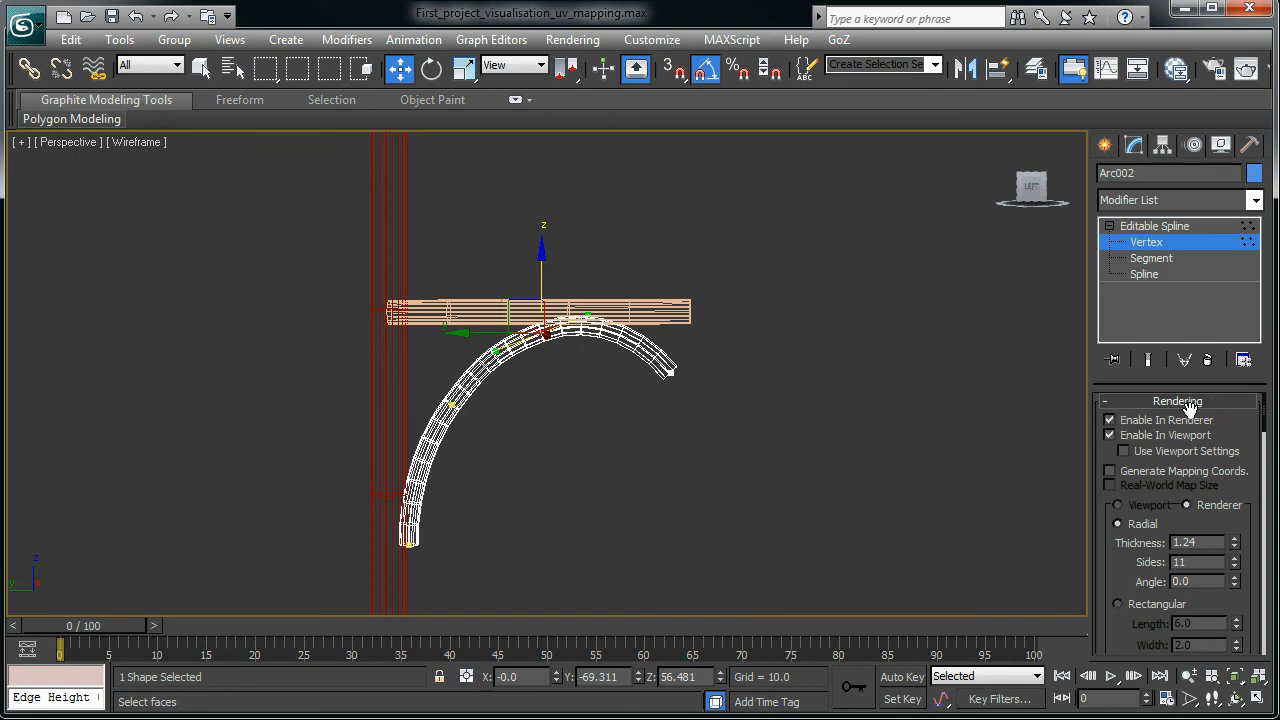
key("alt")
key("F3")
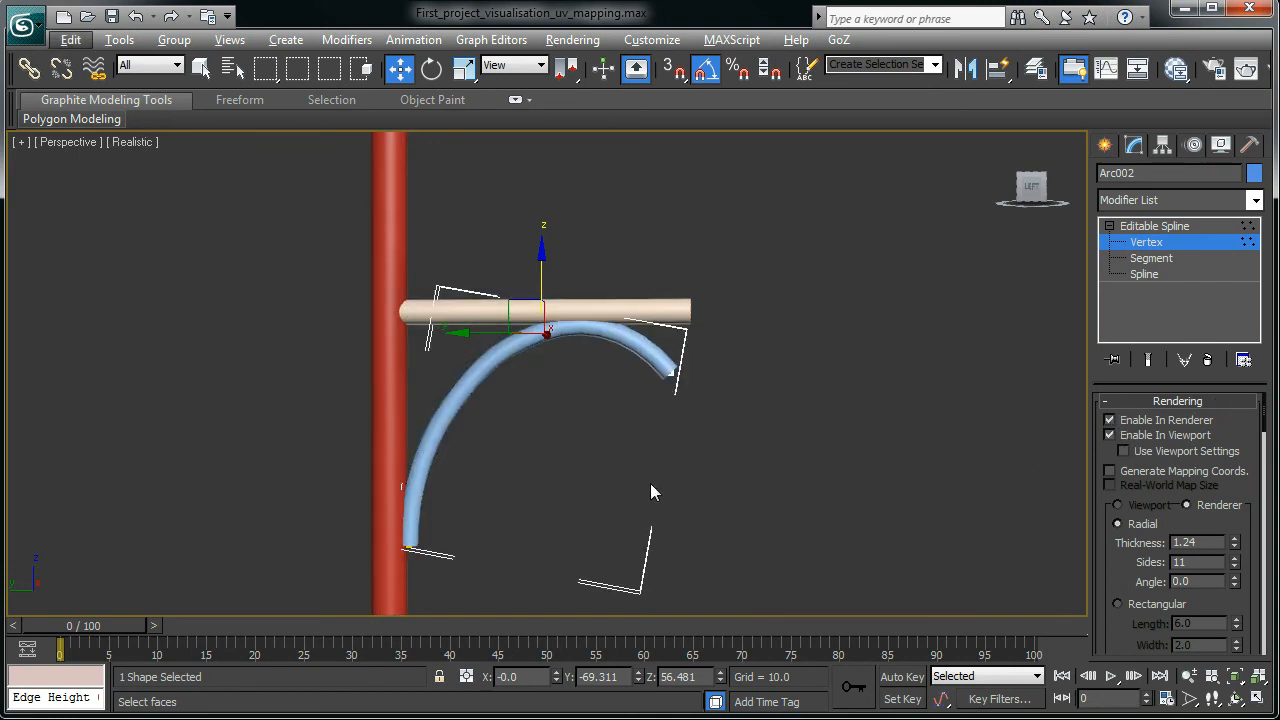
key("F3")
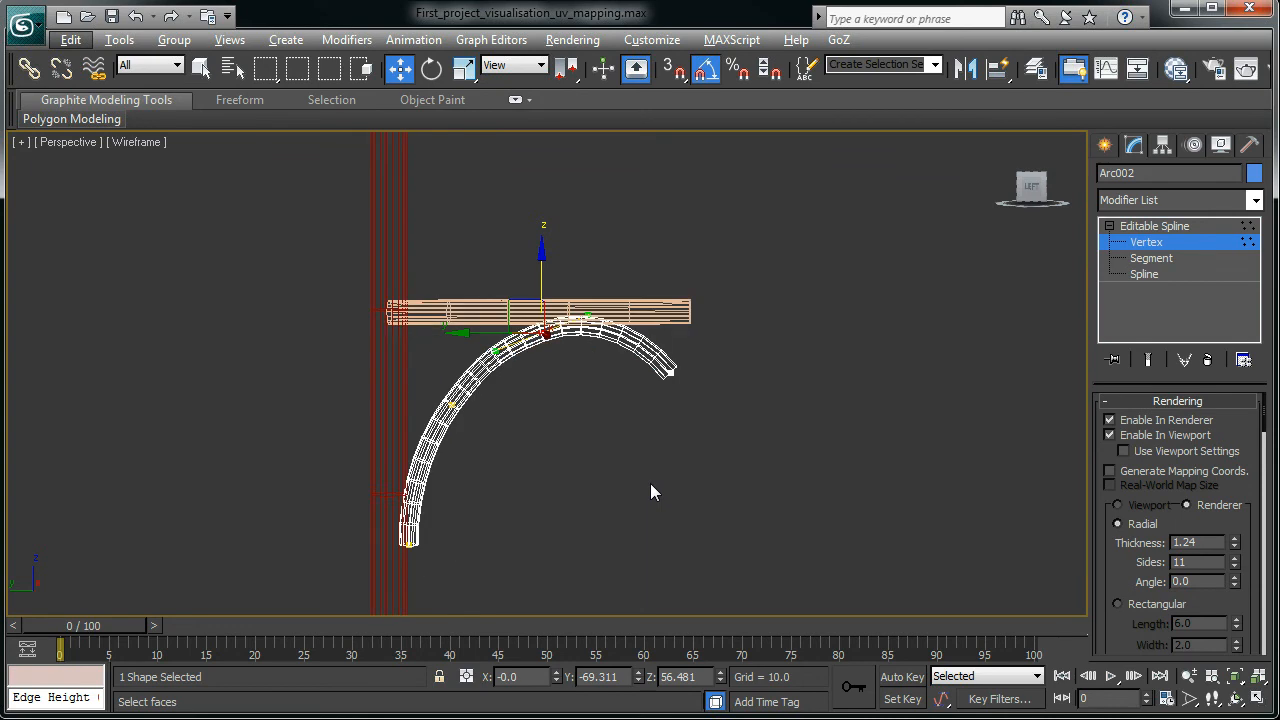
key("F3")
key("F4")
- Orbit and pan to compare the bracket with the reference lamp, centering the red pole
mouse_move(689, 505)
middle_mouse_down("alt")
mouse_move(649, 485)
mouse_move(425, 487)
mouse_move(706, 496)
middle_mouse_up("alt")
scroll(705, 530, "down", 7)
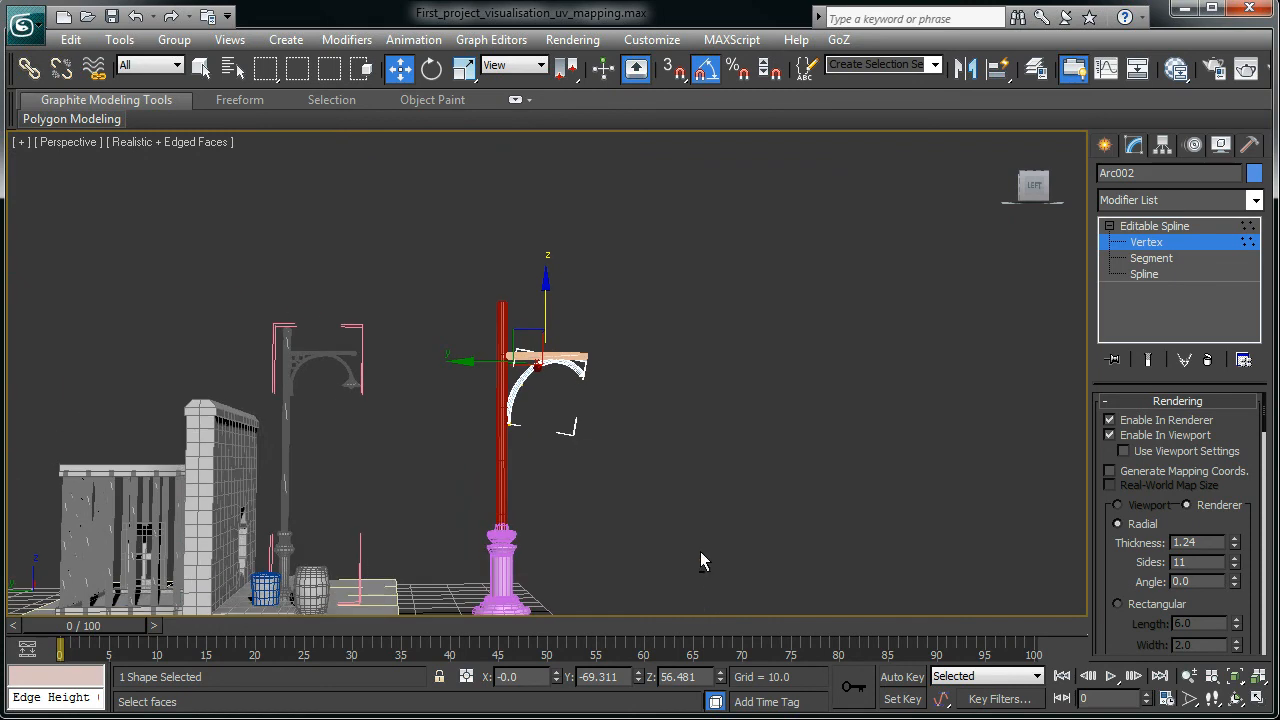
scroll(569, 434, "up", 5)
middle_click_drag(620, 409, 881, 466)
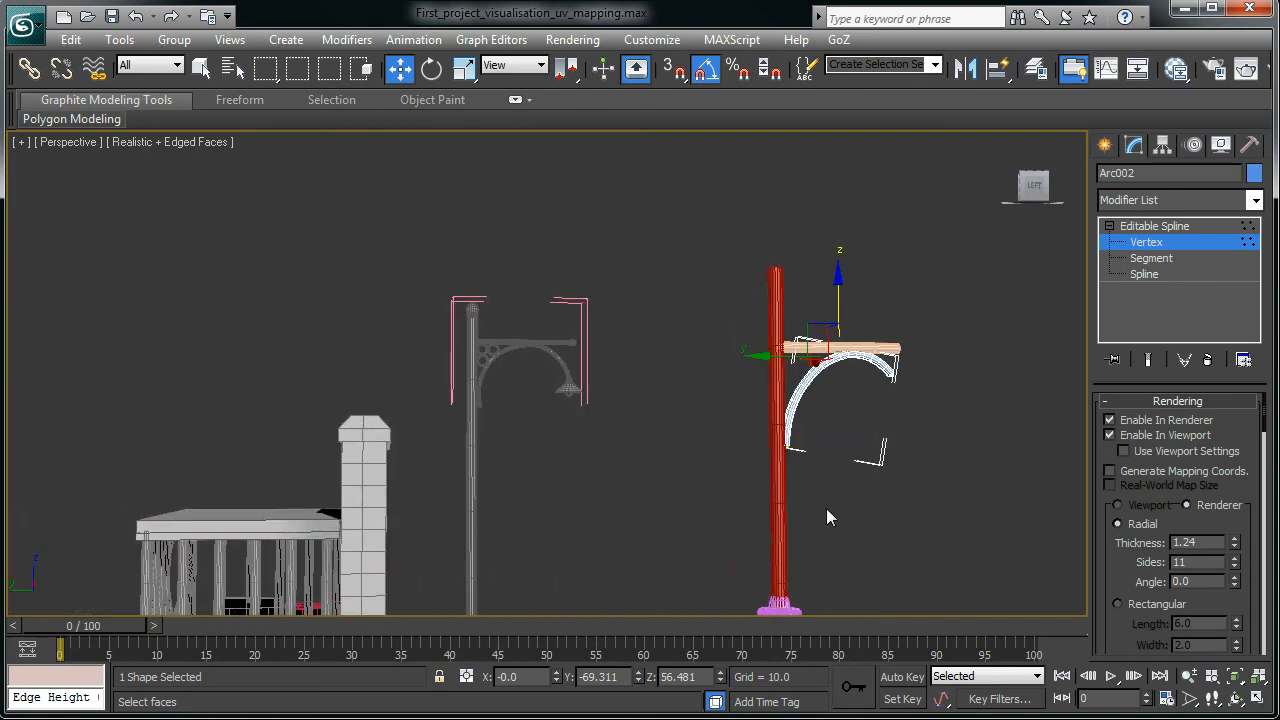
scroll(532, 420, "up", 4)
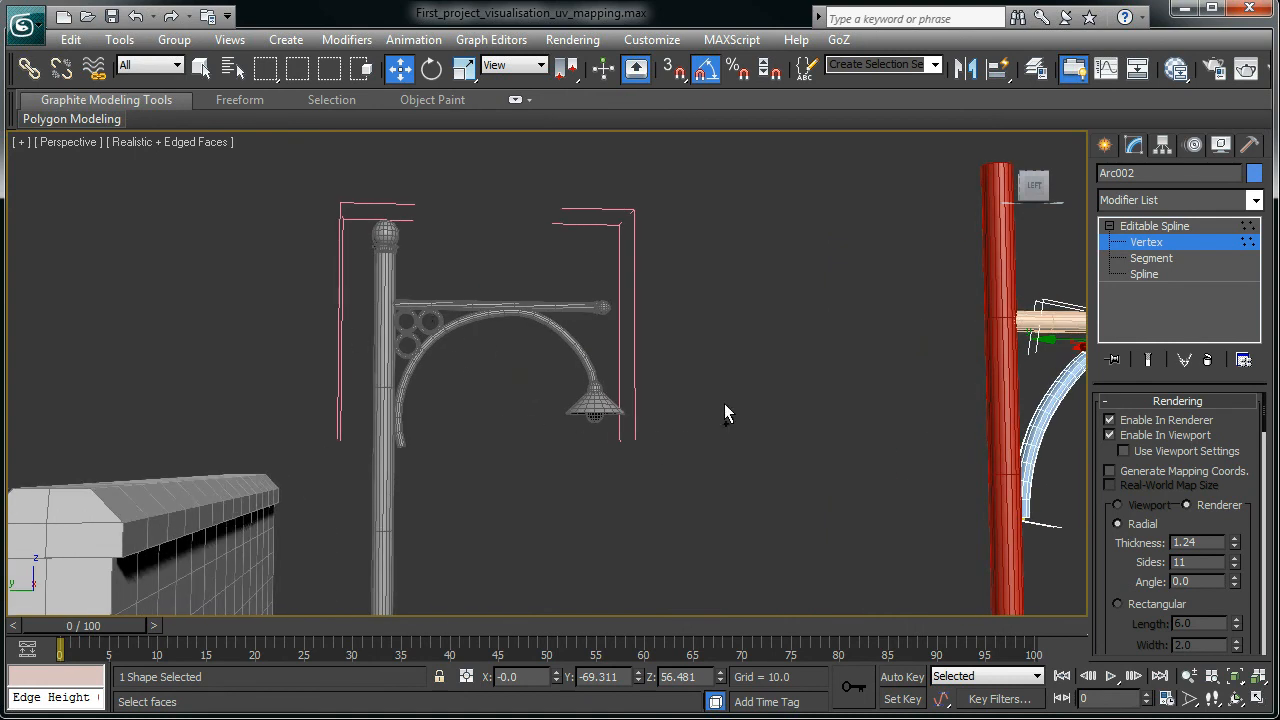
scroll(869, 428, "down", 3)
middle_click_drag(868, 441, 560, 450)
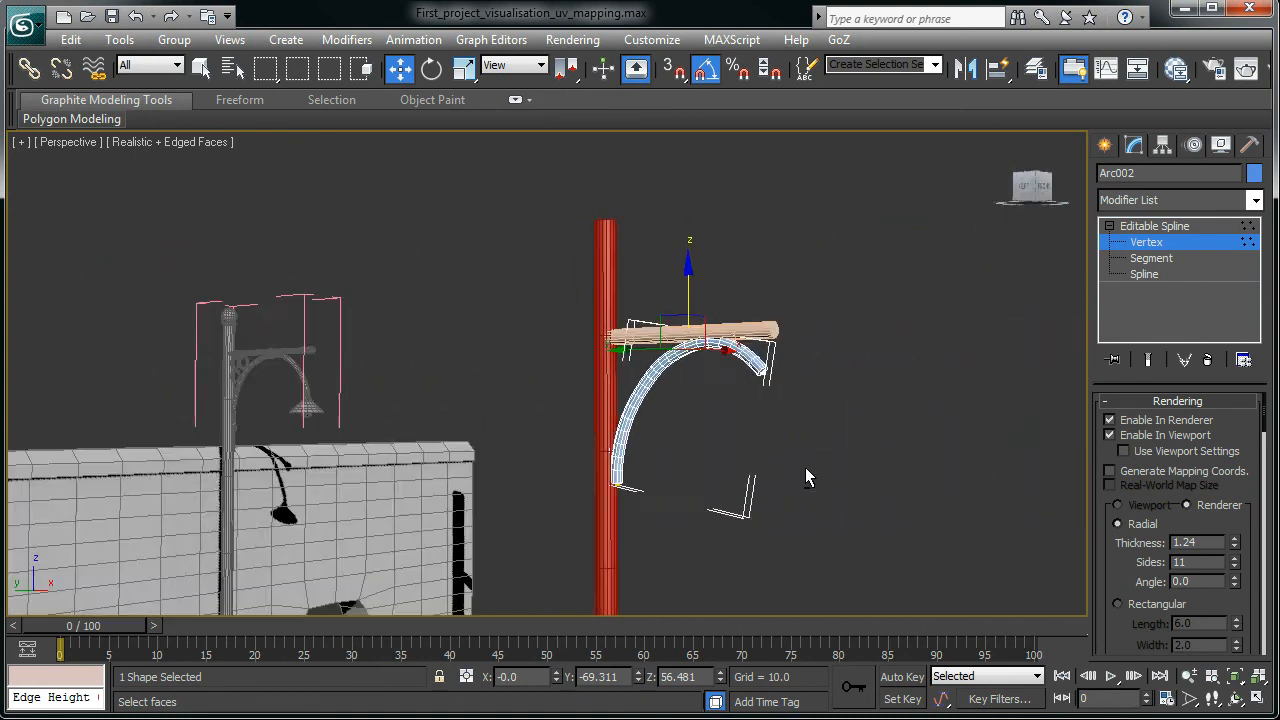